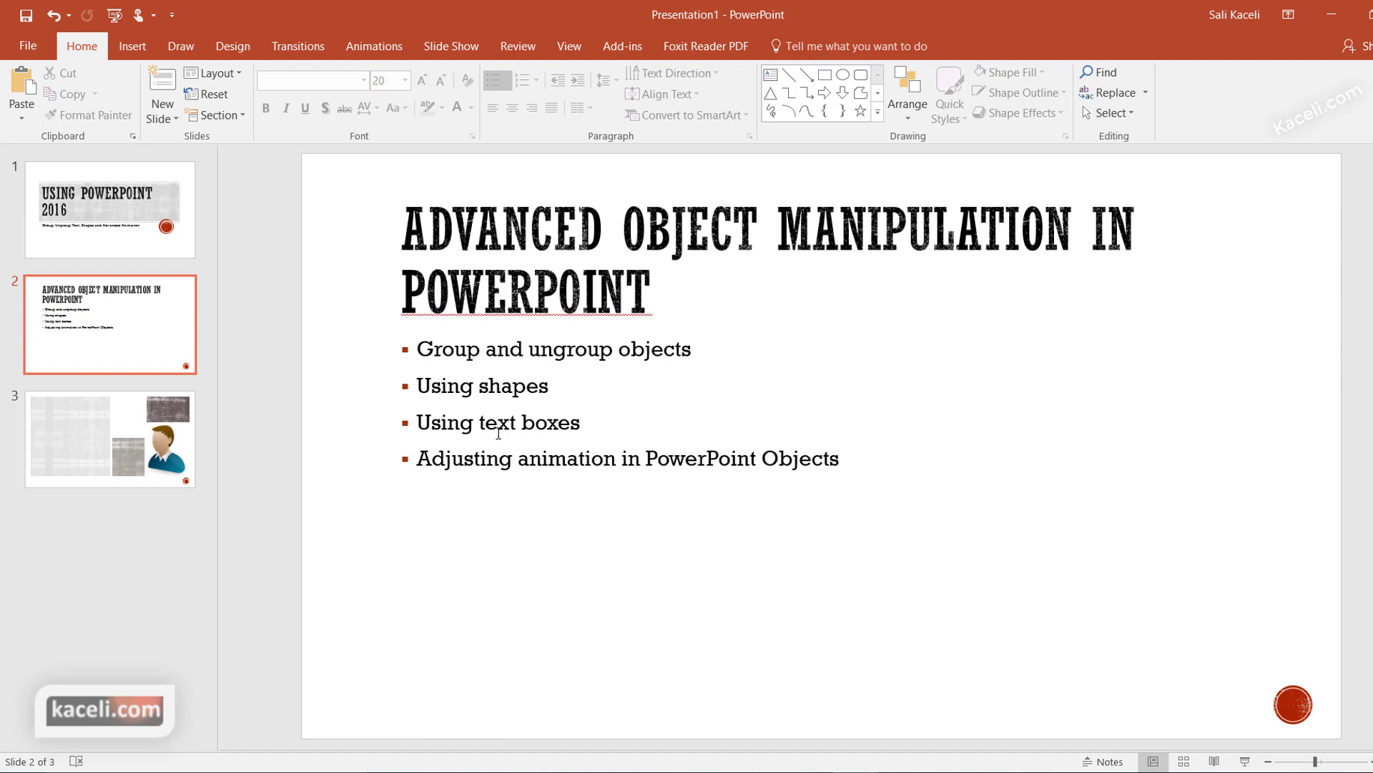
# Select the top bullets of slide 2, deselect them, and show the Insert ribbon.
pyautogui.moveTo(610, 423); pyautogui.dragTo(417, 386)
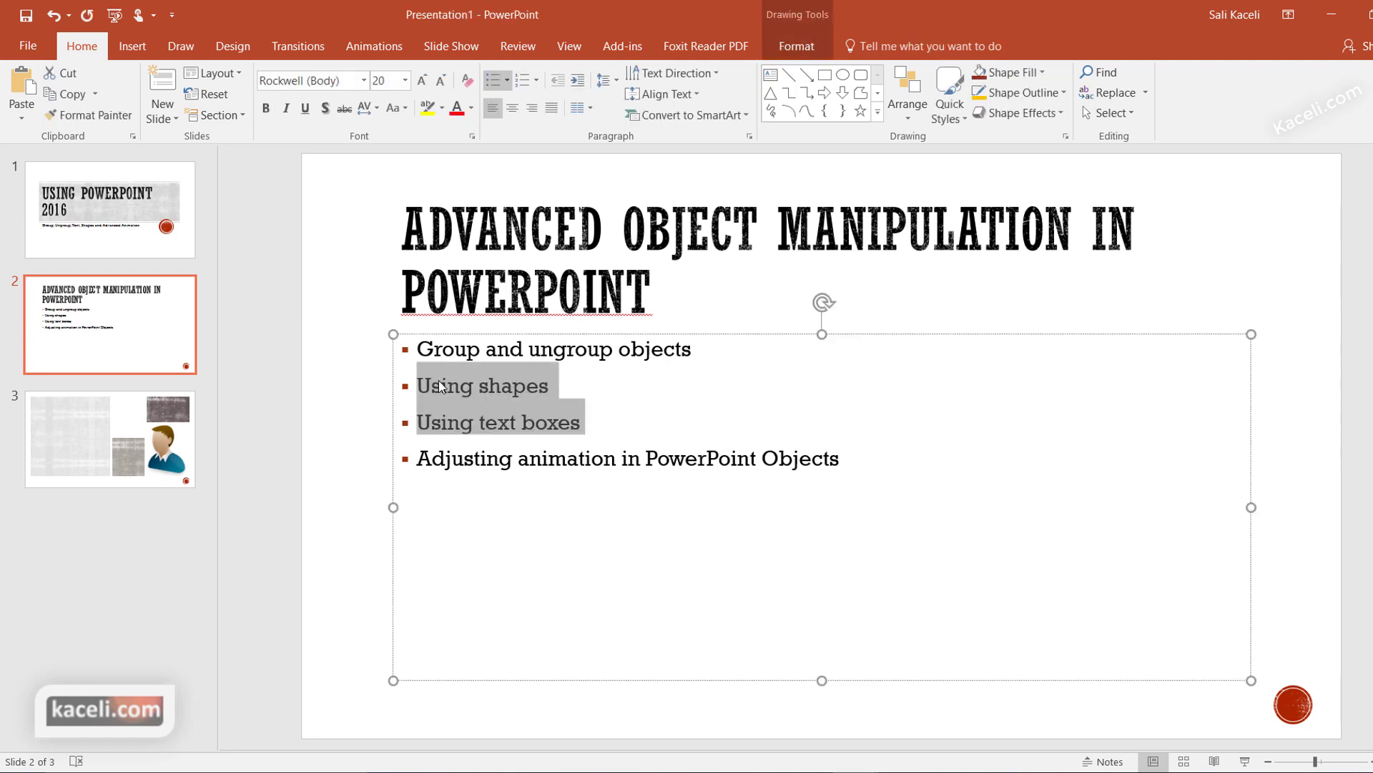
pyautogui.hotkey('shift', 'Up')
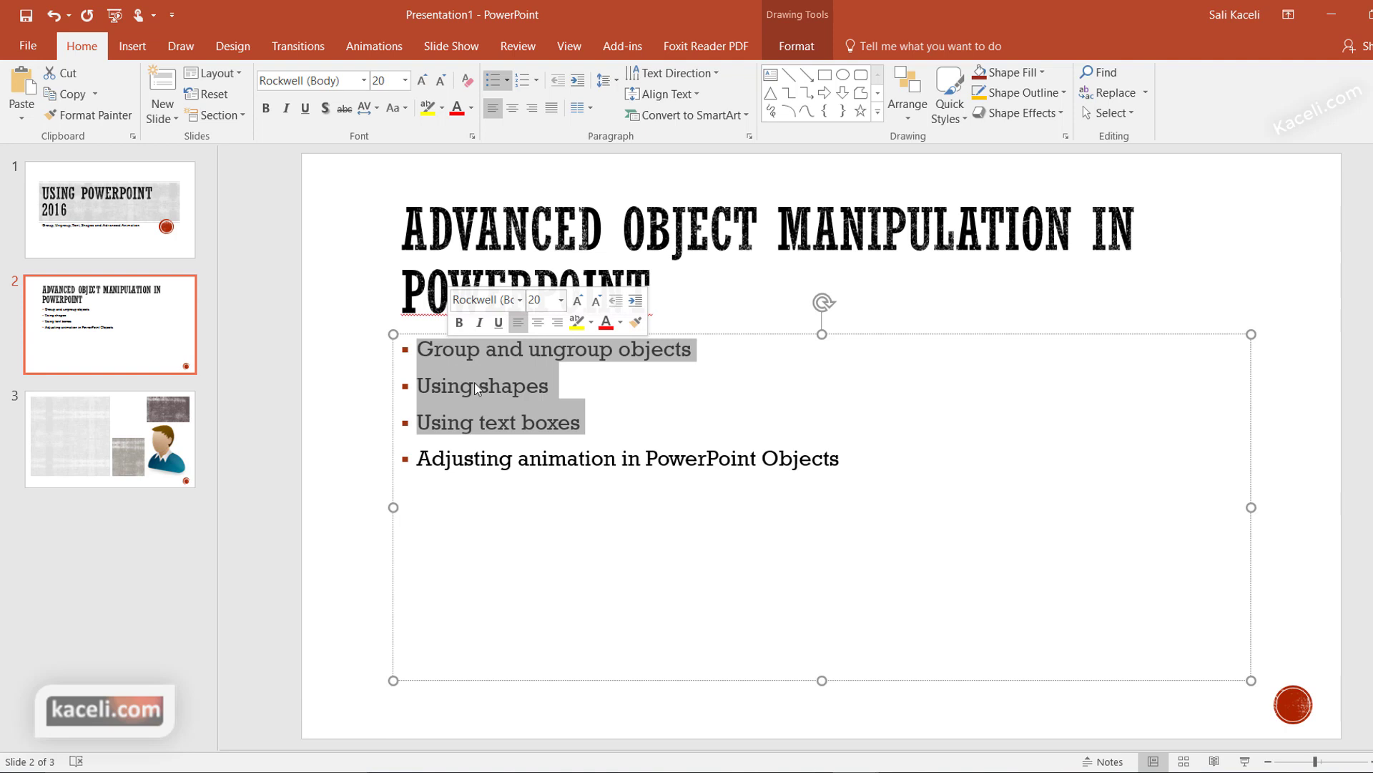
pyautogui.click(541, 458)
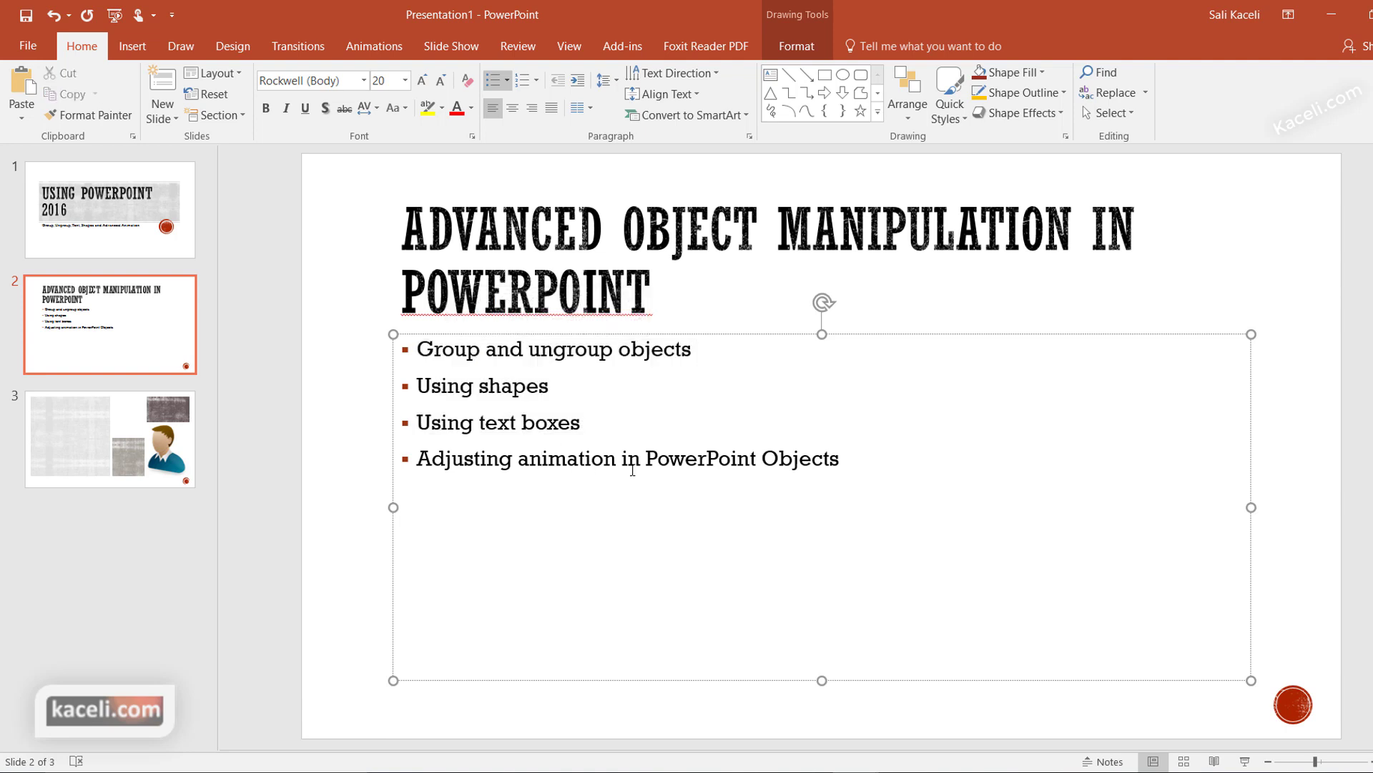
pyautogui.click(133, 47)
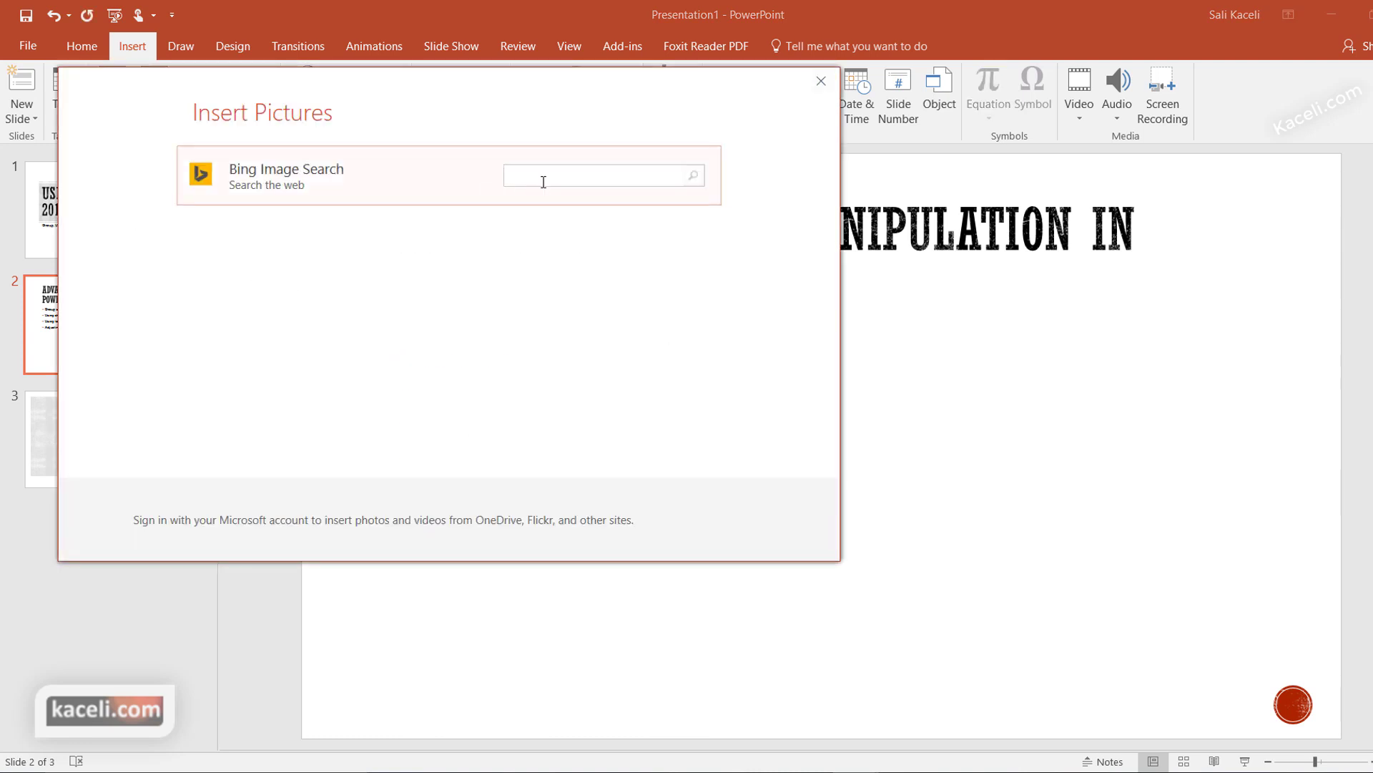
# Search online pictures for 'lego piece' and browse the brick results.
pyautogui.write('o piece')
pyautogui.press('Return')
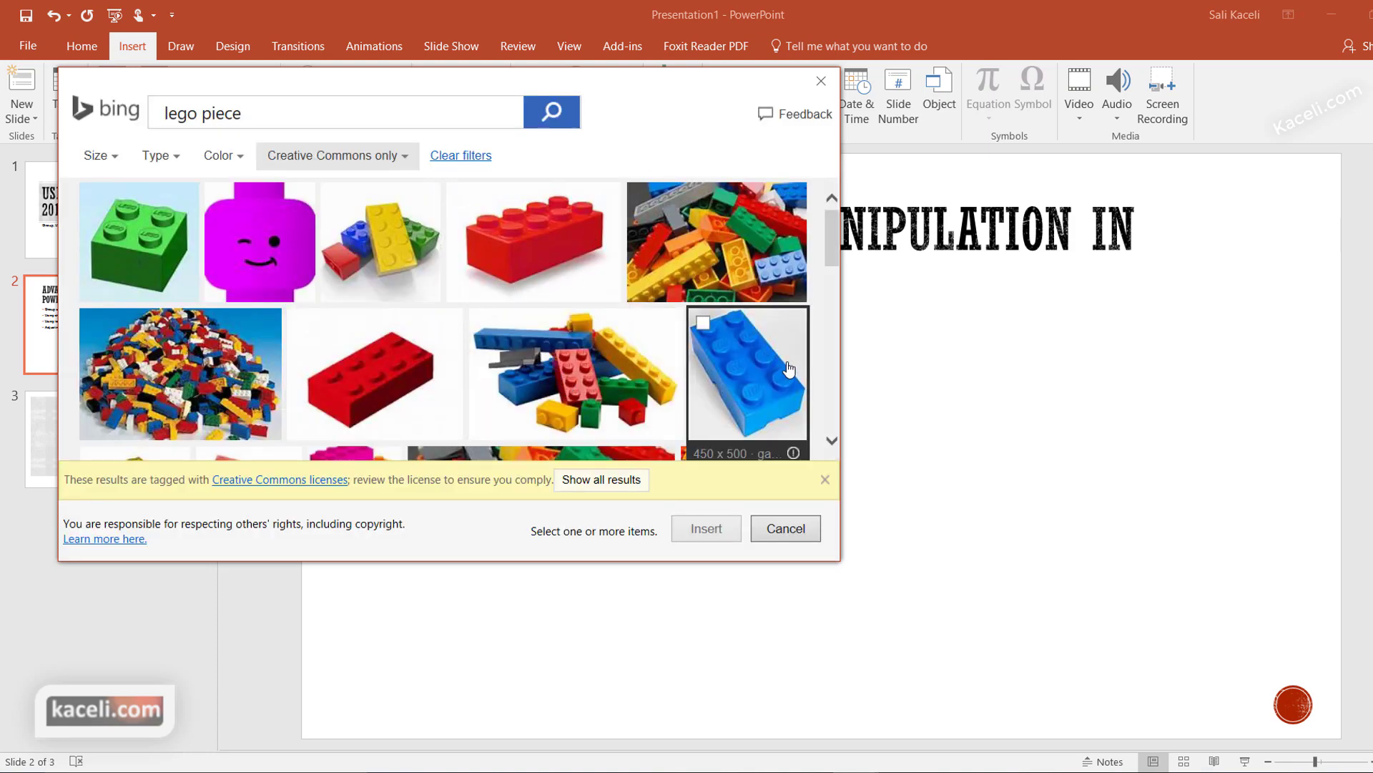
pyautogui.scroll(-2, 562, 275)
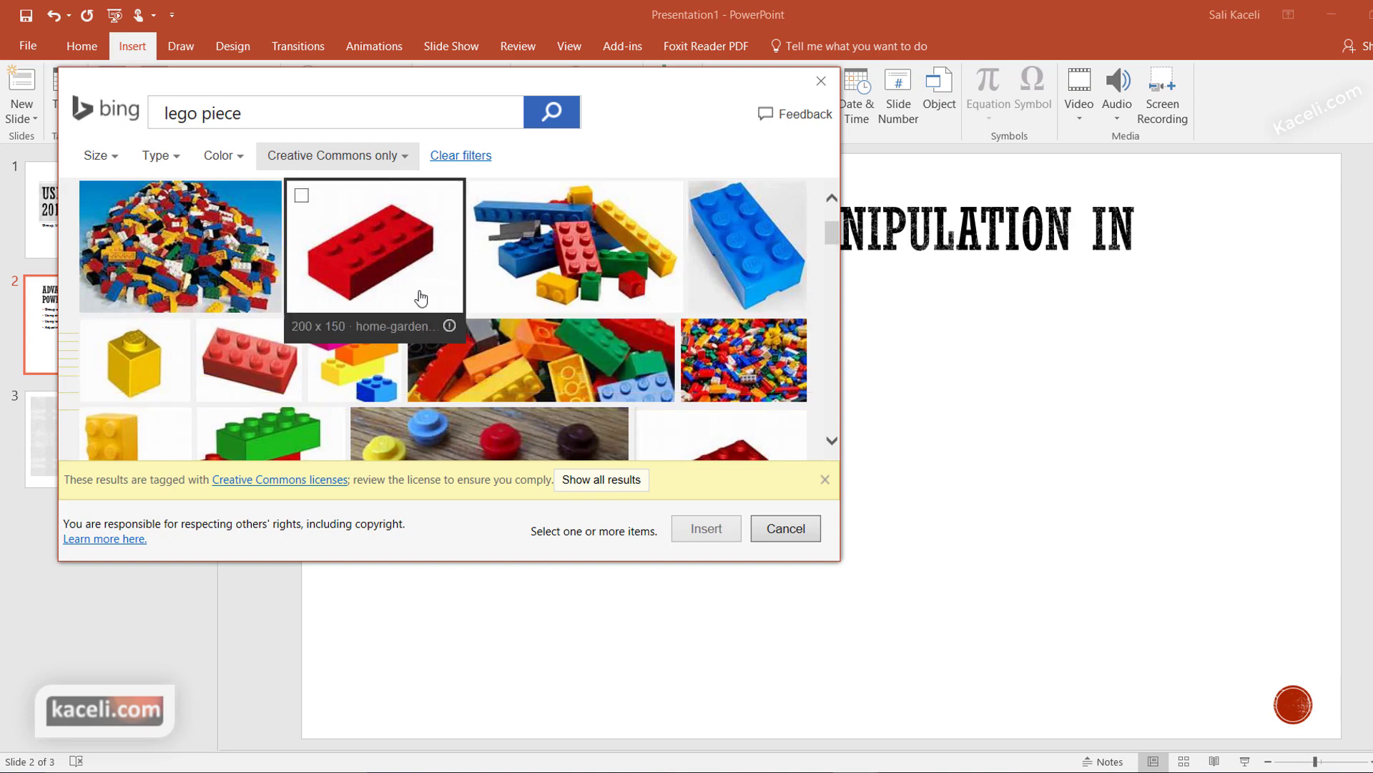
pyautogui.scroll(-3, 420, 301)
pyautogui.scroll(-1, 393, 290)
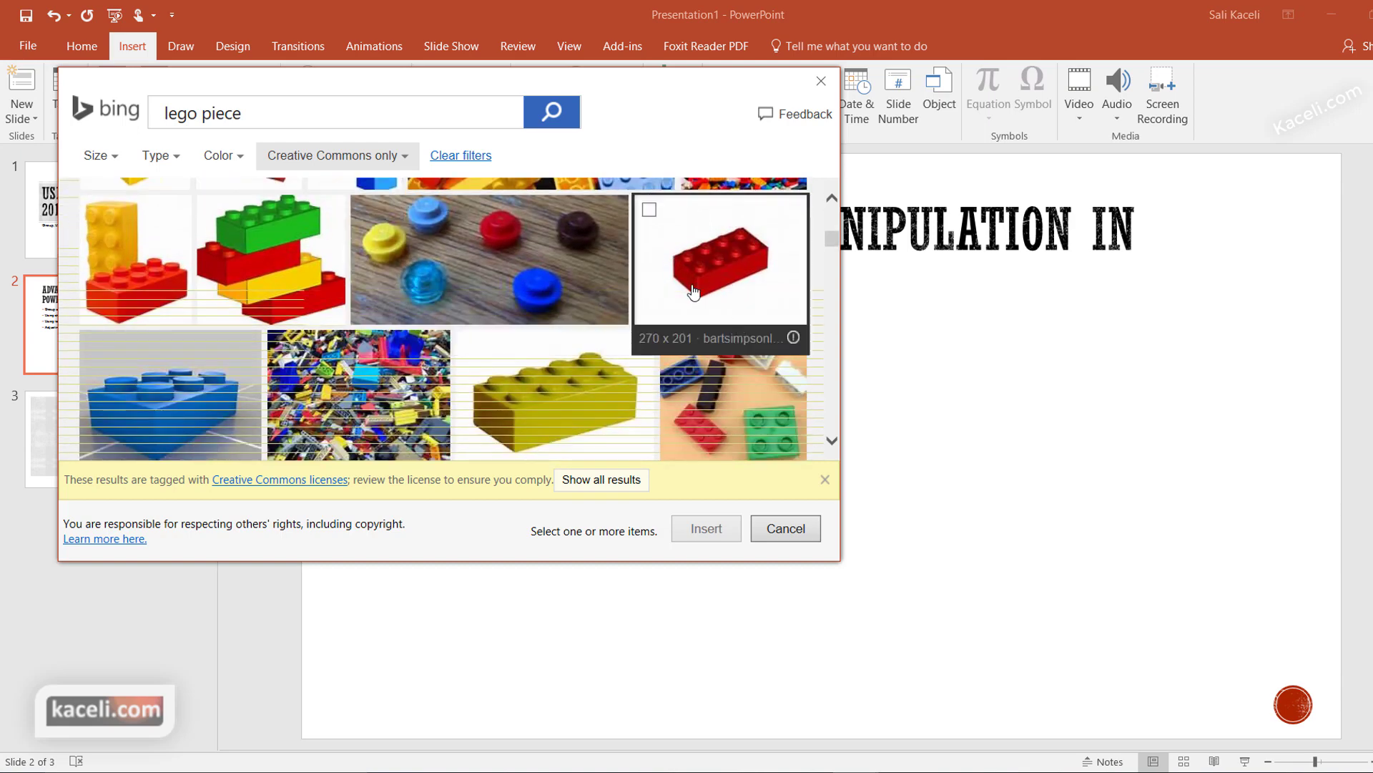
pyautogui.scroll(-1, 736, 289)
pyautogui.scroll(-2, 539, 334)
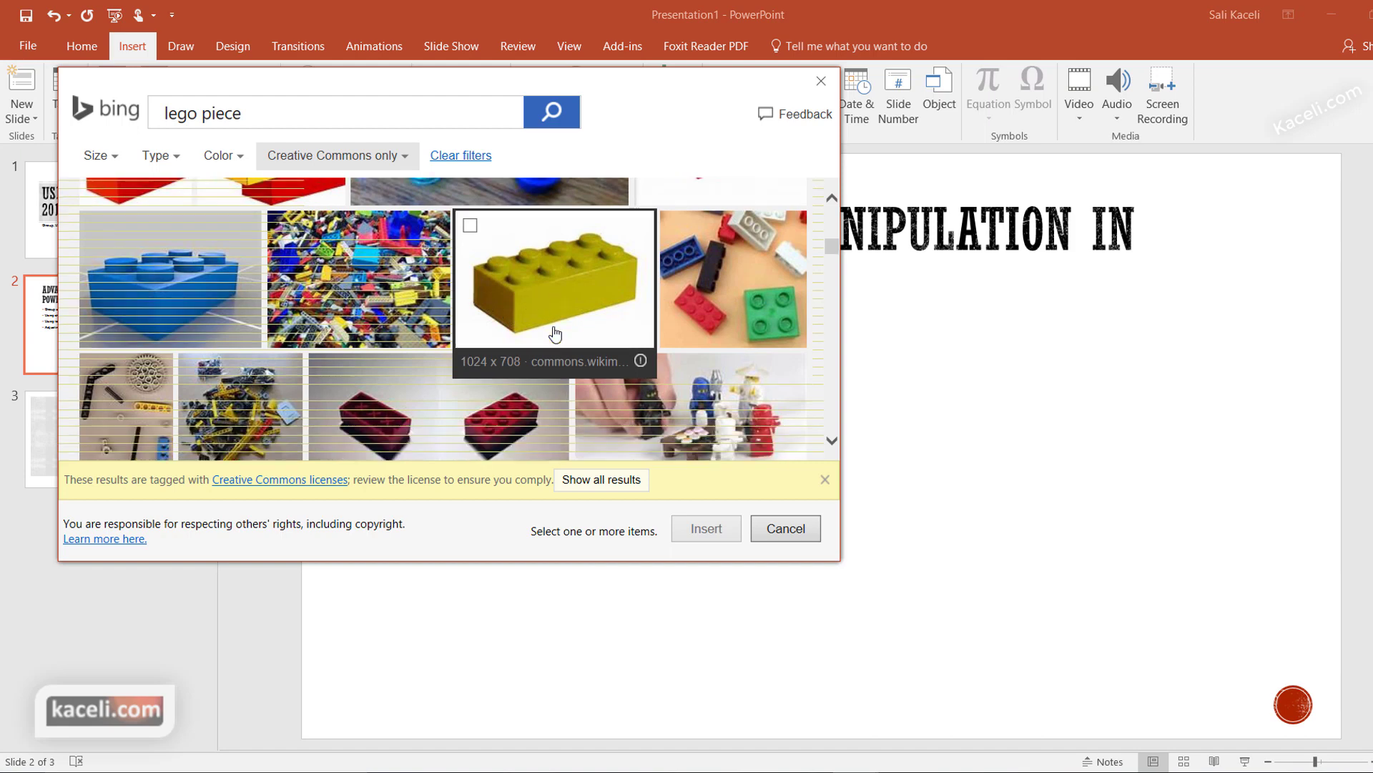
pyautogui.scroll(-2, 493, 335)
pyautogui.scroll(-2, 462, 293)
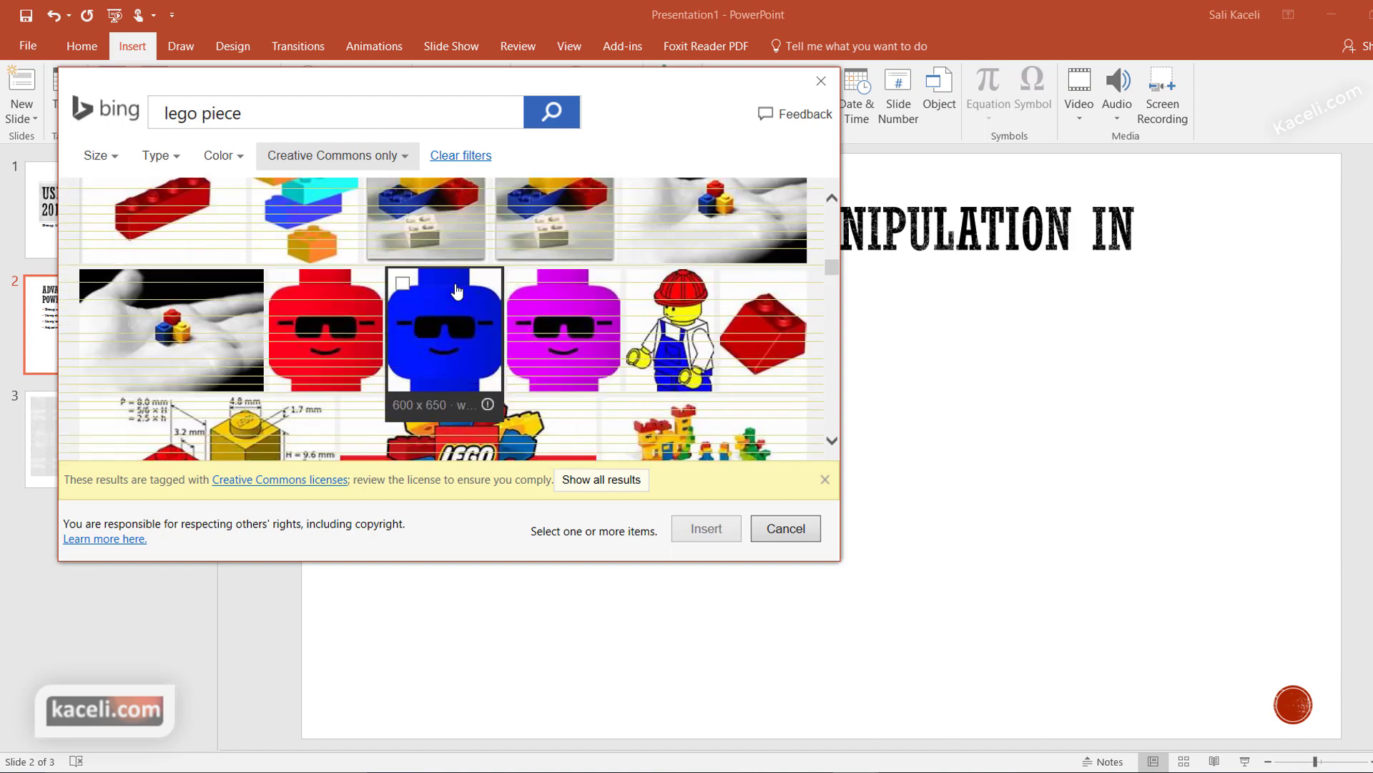
pyautogui.scroll(3, 456, 289)
pyautogui.click(458, 286)
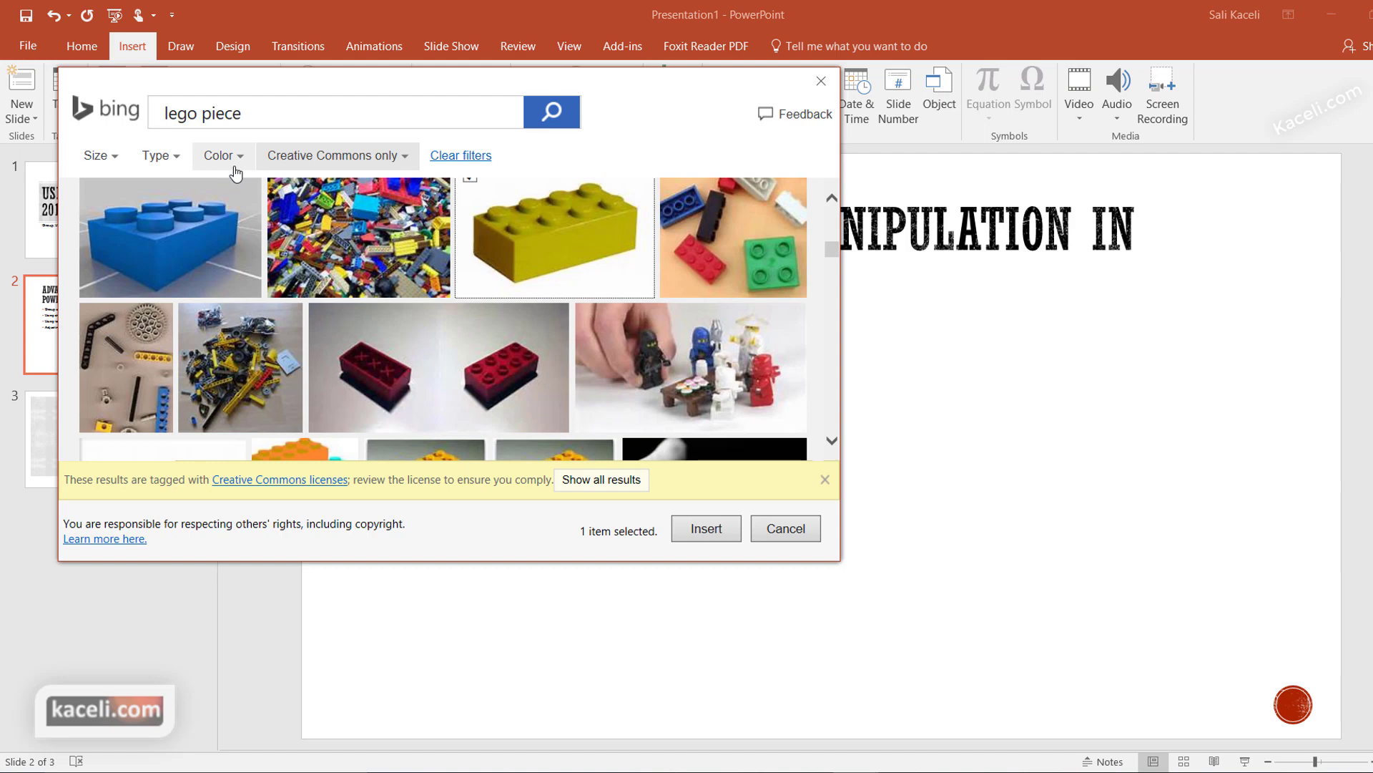
# Filter the results to Transparent images and insert the red brick picture.
pyautogui.click(159, 156)
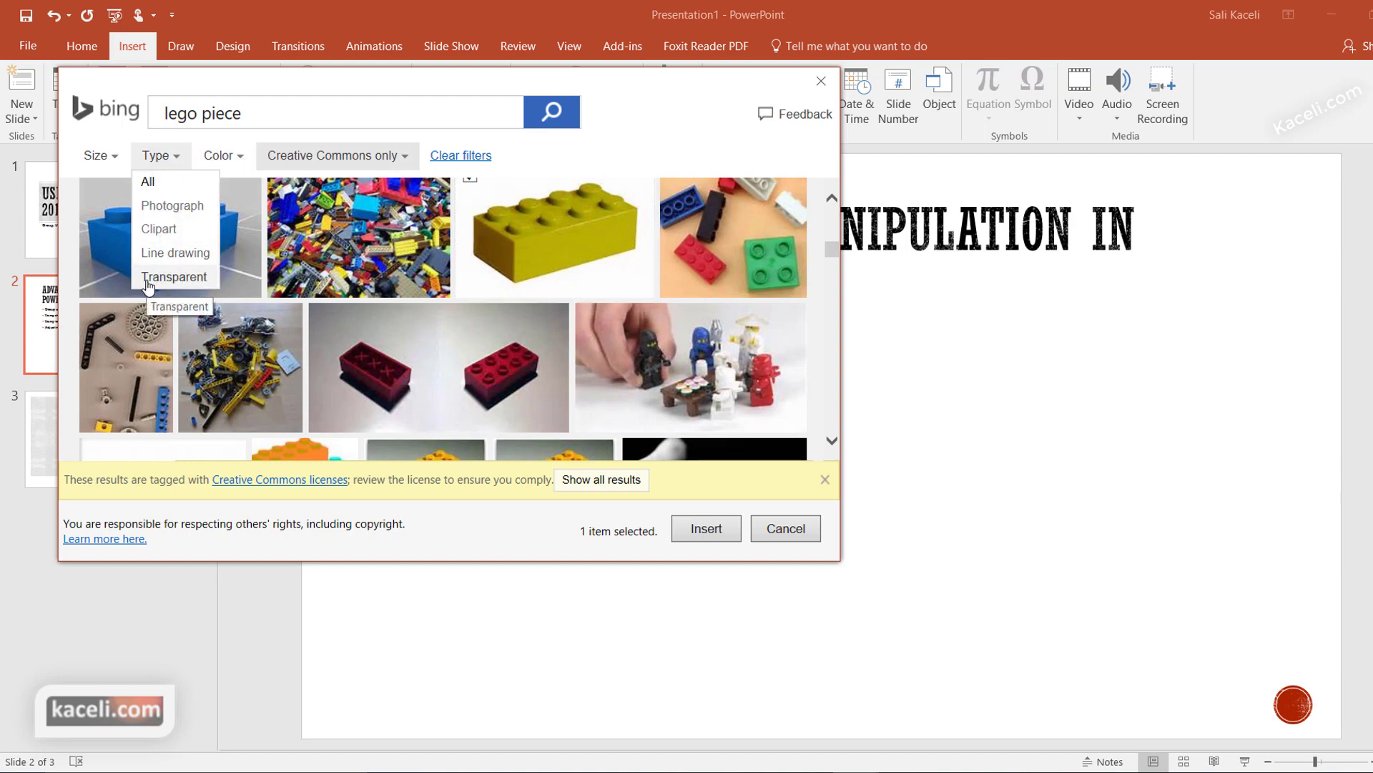
pyautogui.click(149, 277)
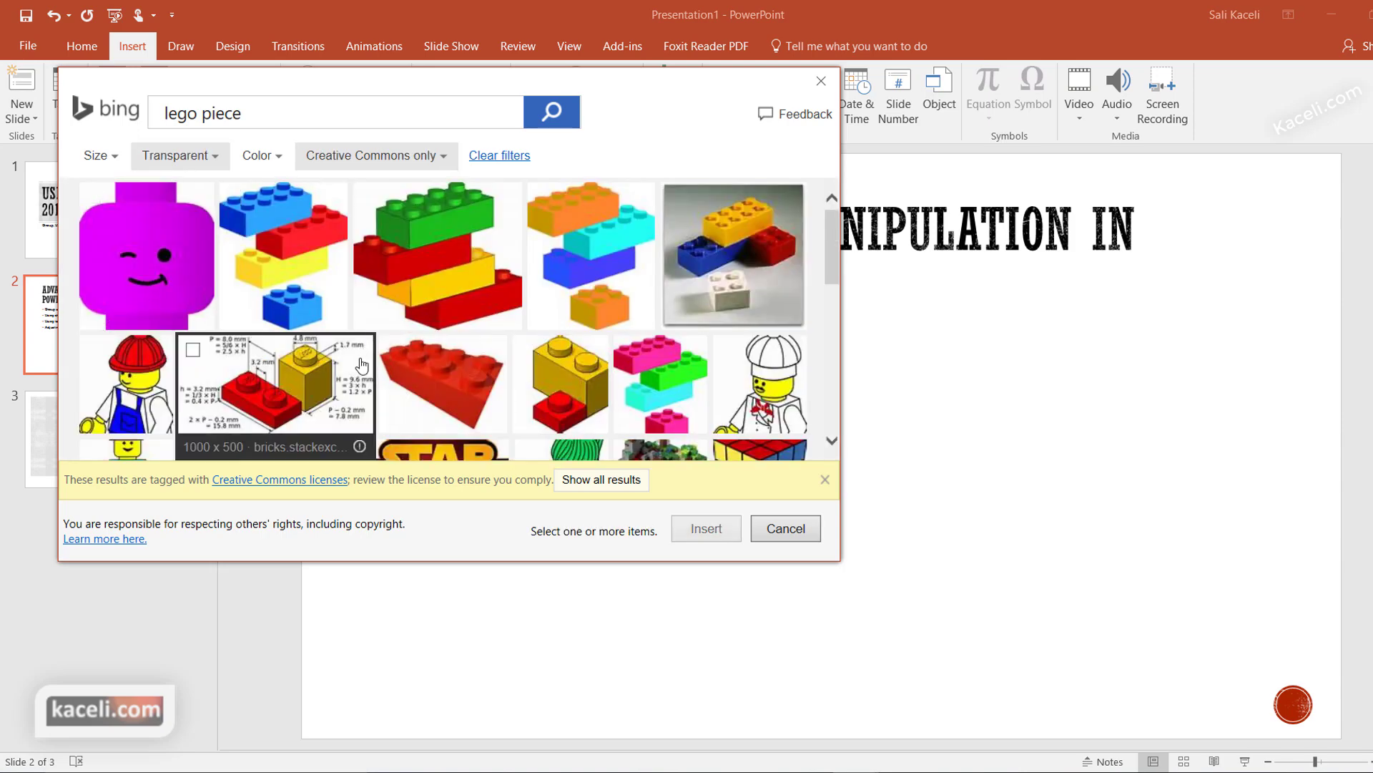
pyautogui.scroll(-5, 637, 372)
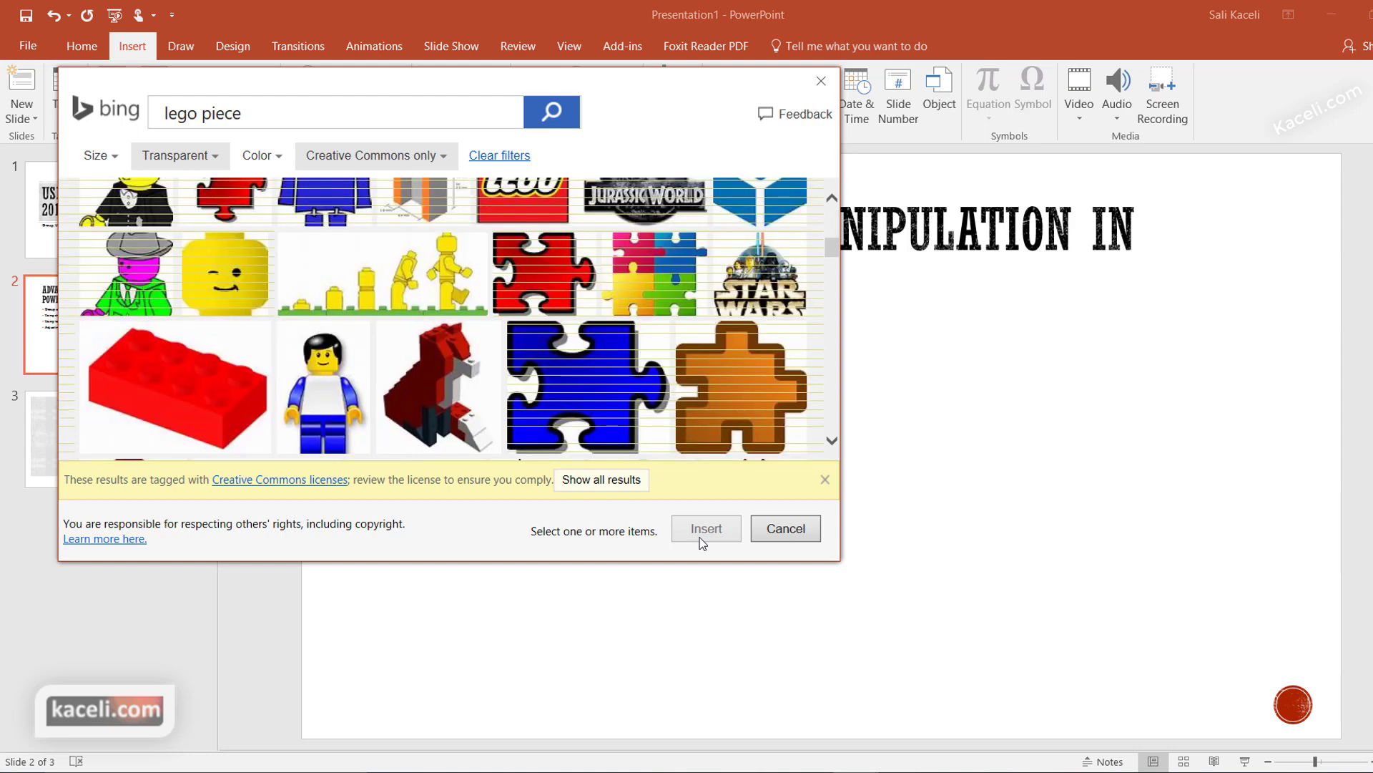
pyautogui.click(701, 538)
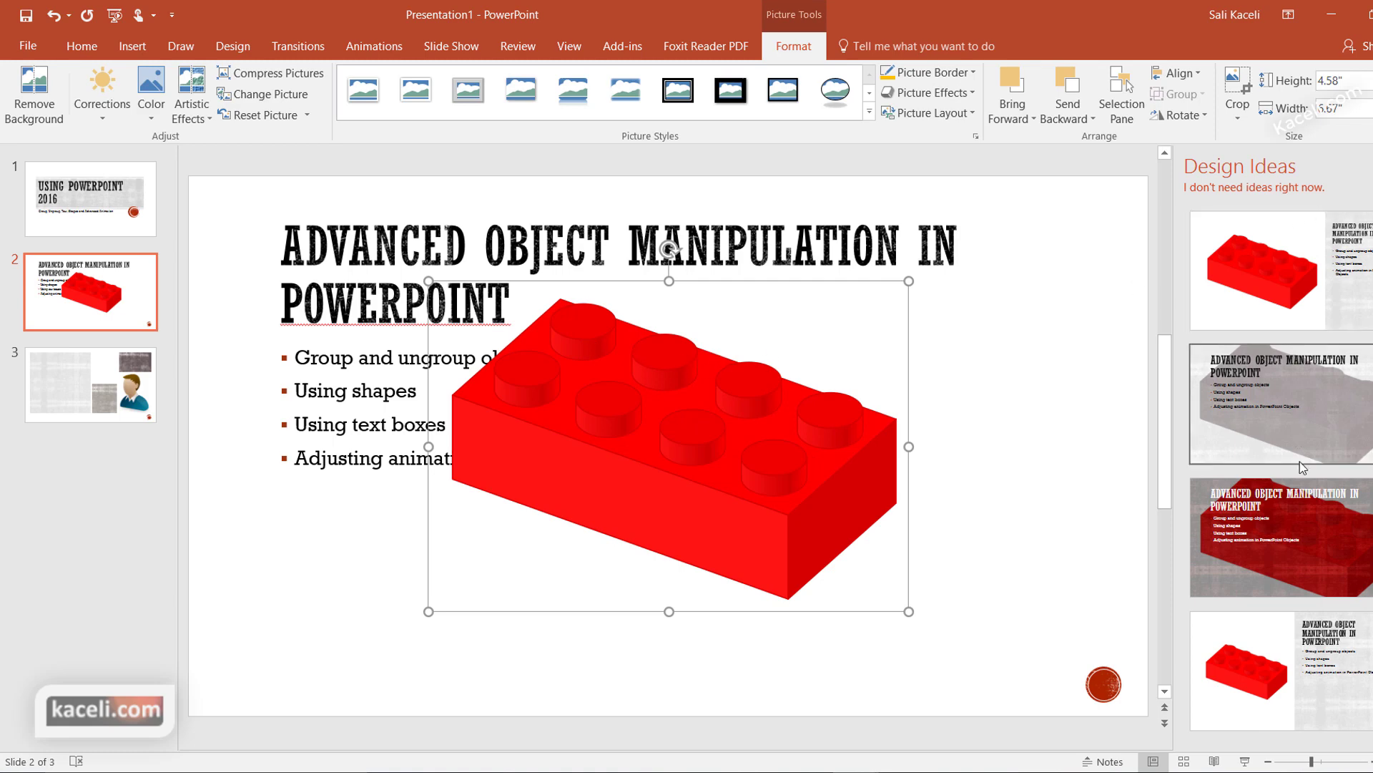
# Apply the Design Ideas layout with text on a grey panel and shrink the brick toward the bottom right.
pyautogui.click(1286, 398)
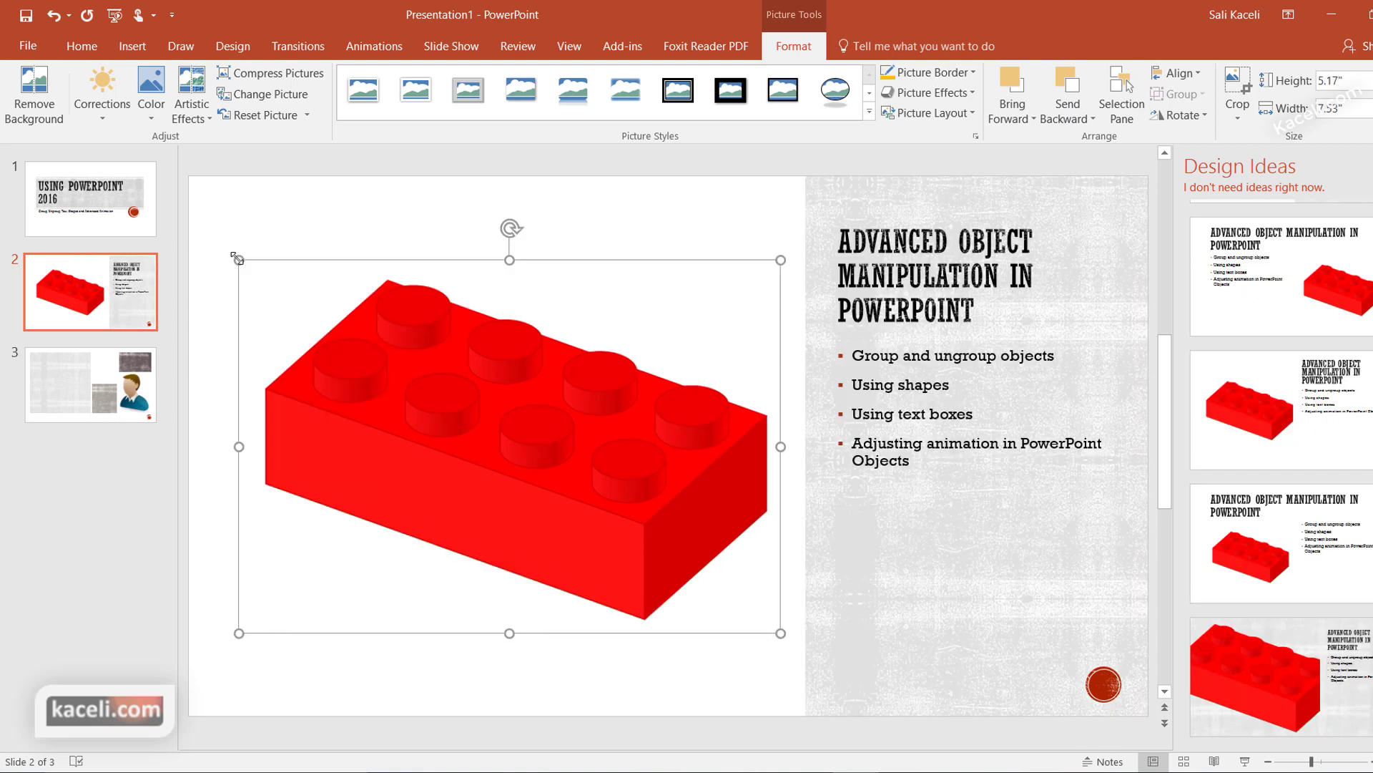
pyautogui.moveTo(312, 326); pyautogui.dragTo(535, 555)
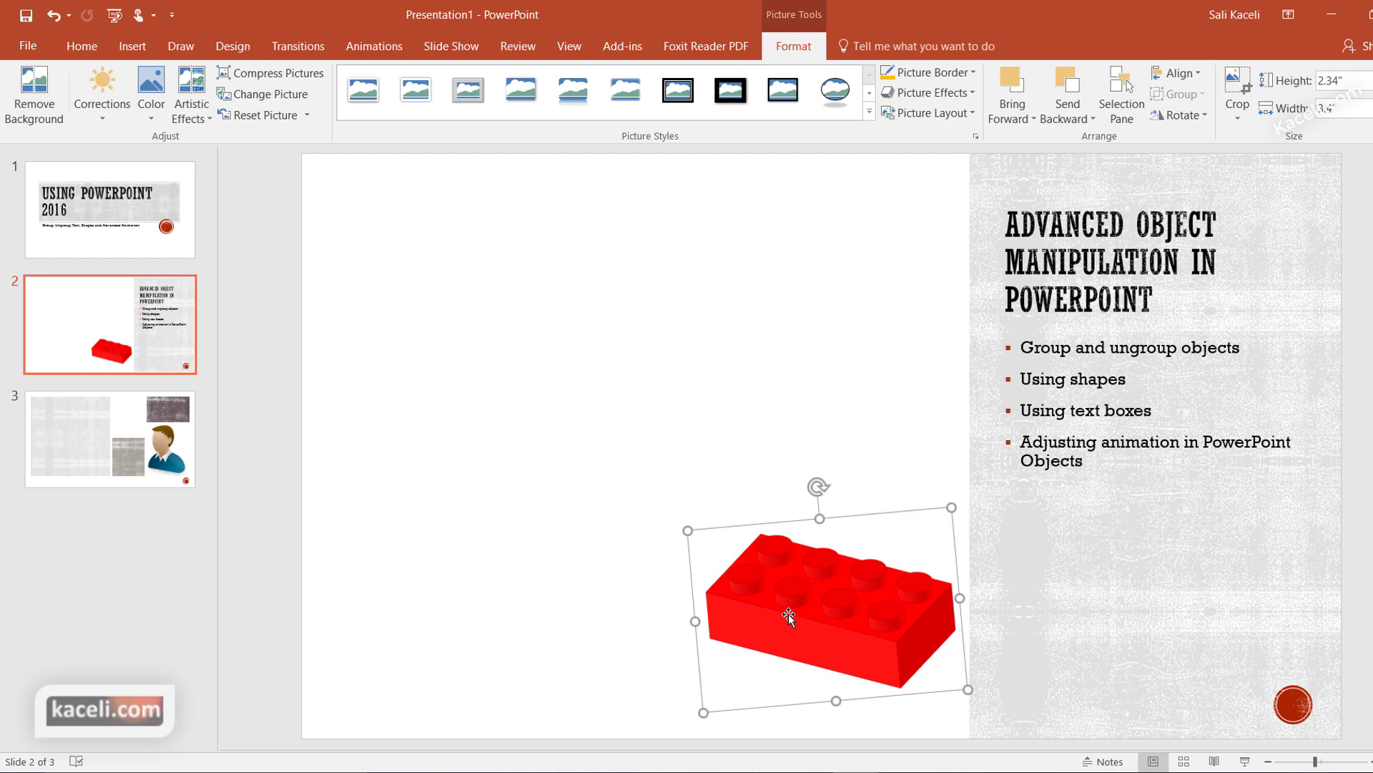
pyautogui.click(672, 624)
# Copy the red brick picture and bring up paste options on the slide.
pyautogui.click(752, 600)
pyautogui.rightClick(752, 600)
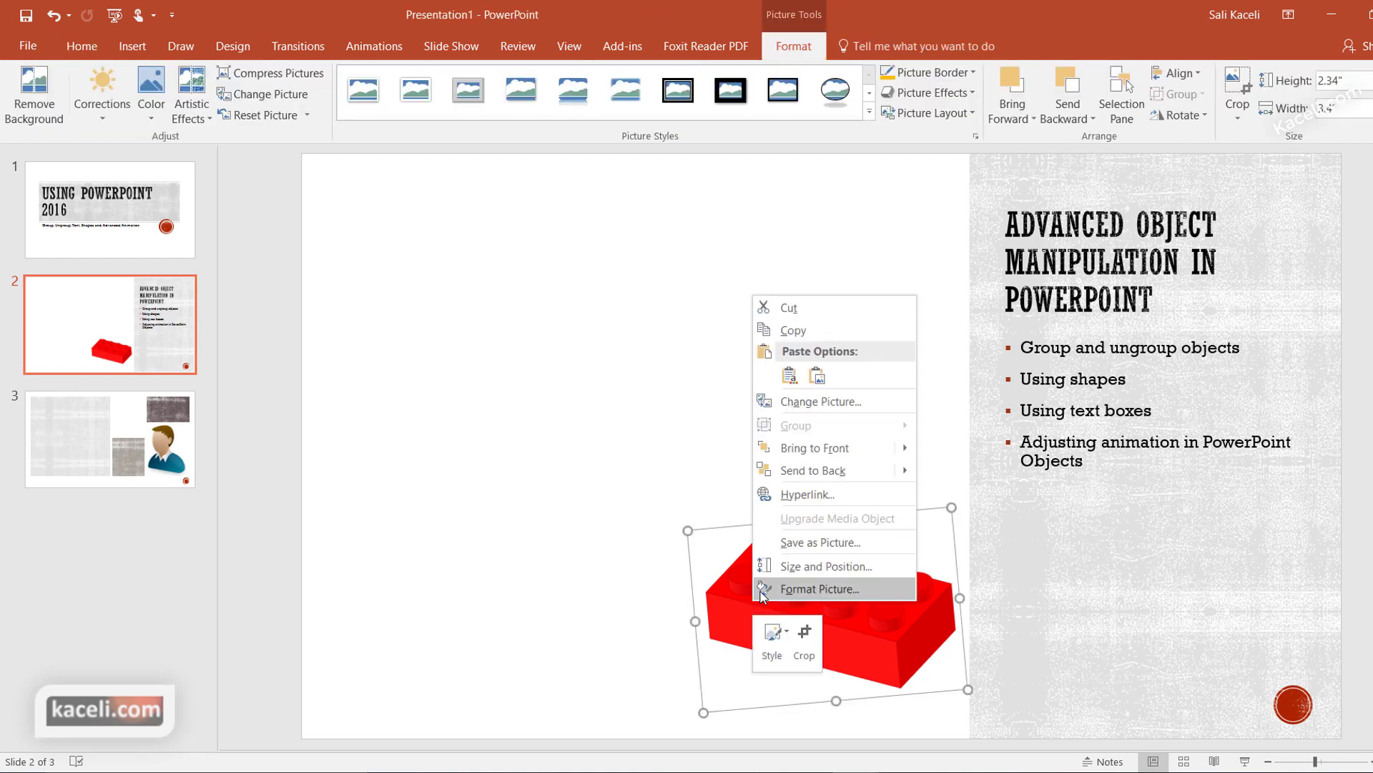
pyautogui.click(785, 330)
pyautogui.click(545, 599)
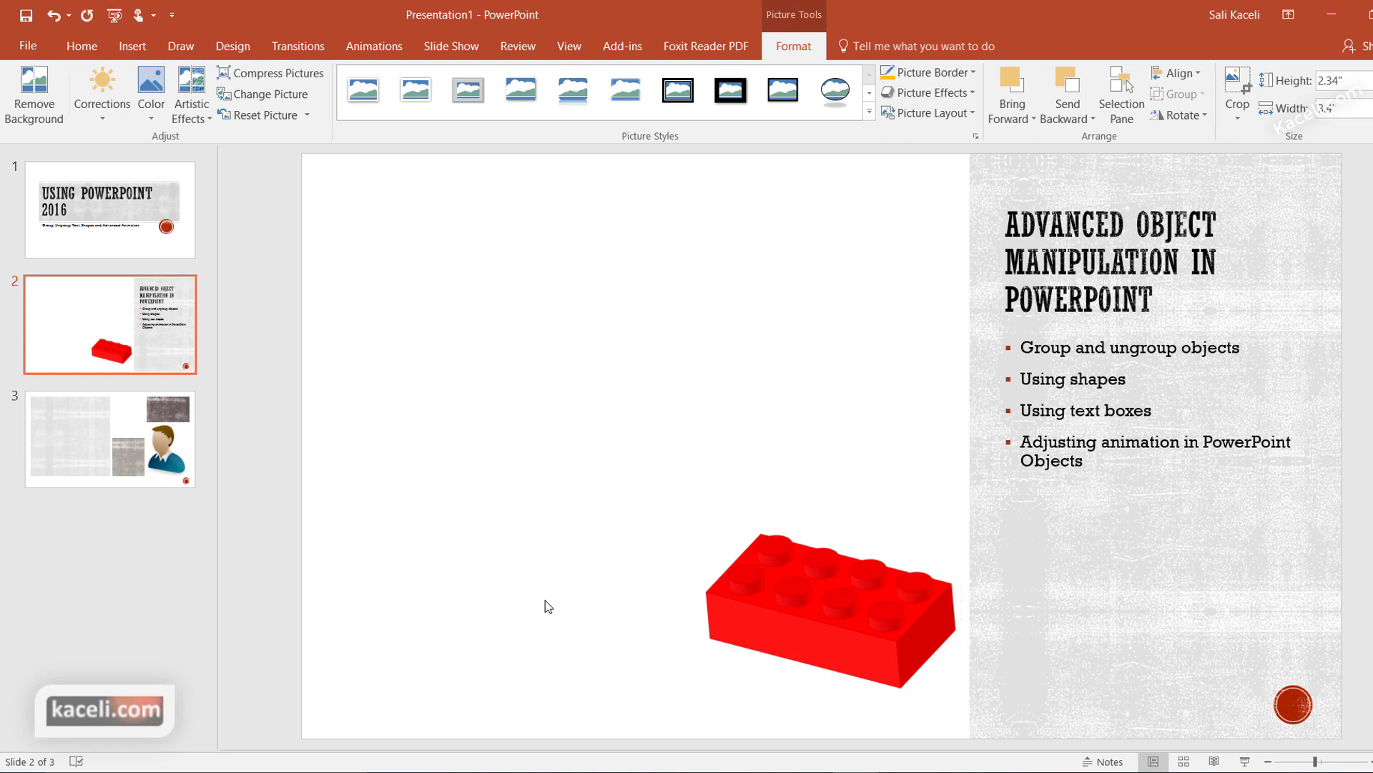
pyautogui.rightClick(545, 599)
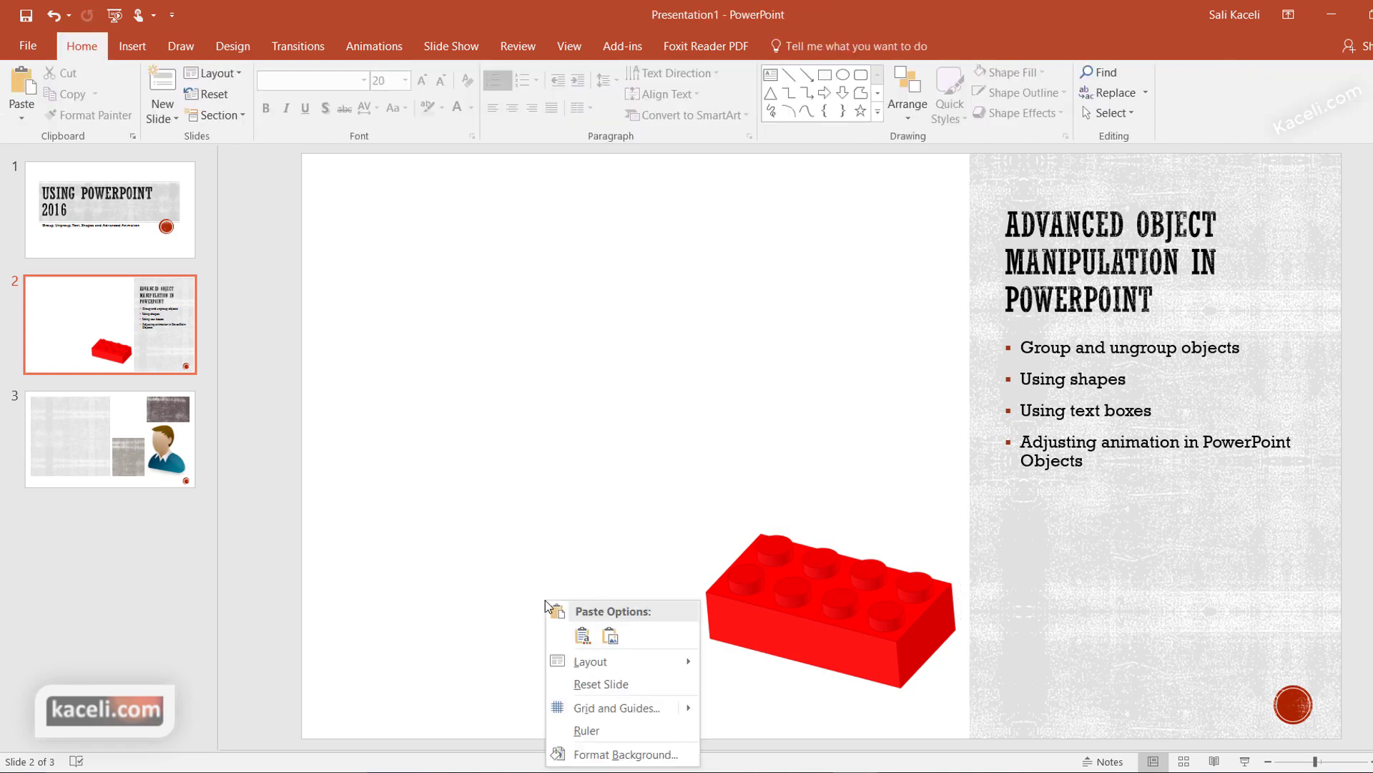
# Paste a copy of the red brick and place it end-to-end left of the original.
pyautogui.click(582, 634)
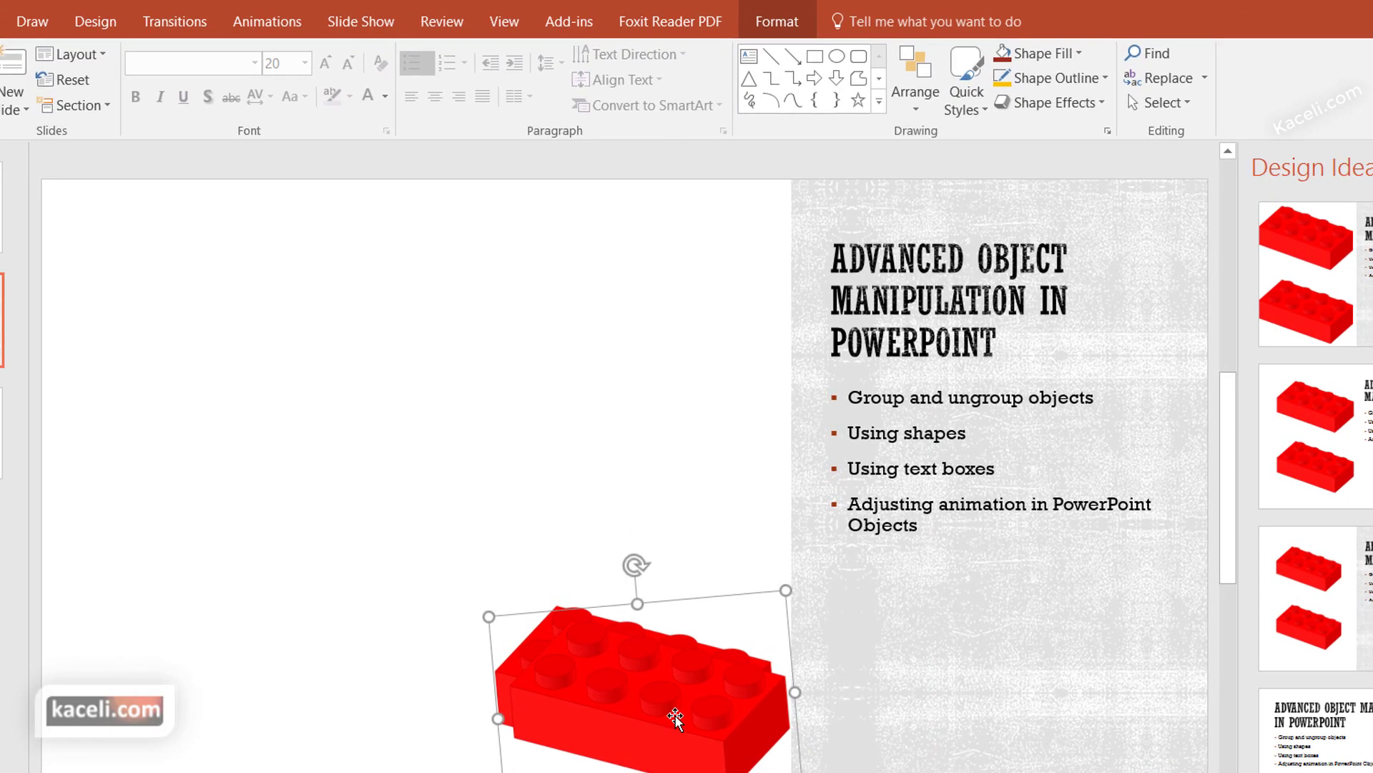
pyautogui.moveTo(719, 617); pyautogui.dragTo(710, 627)
pyautogui.moveTo(675, 718); pyautogui.dragTo(456, 647)
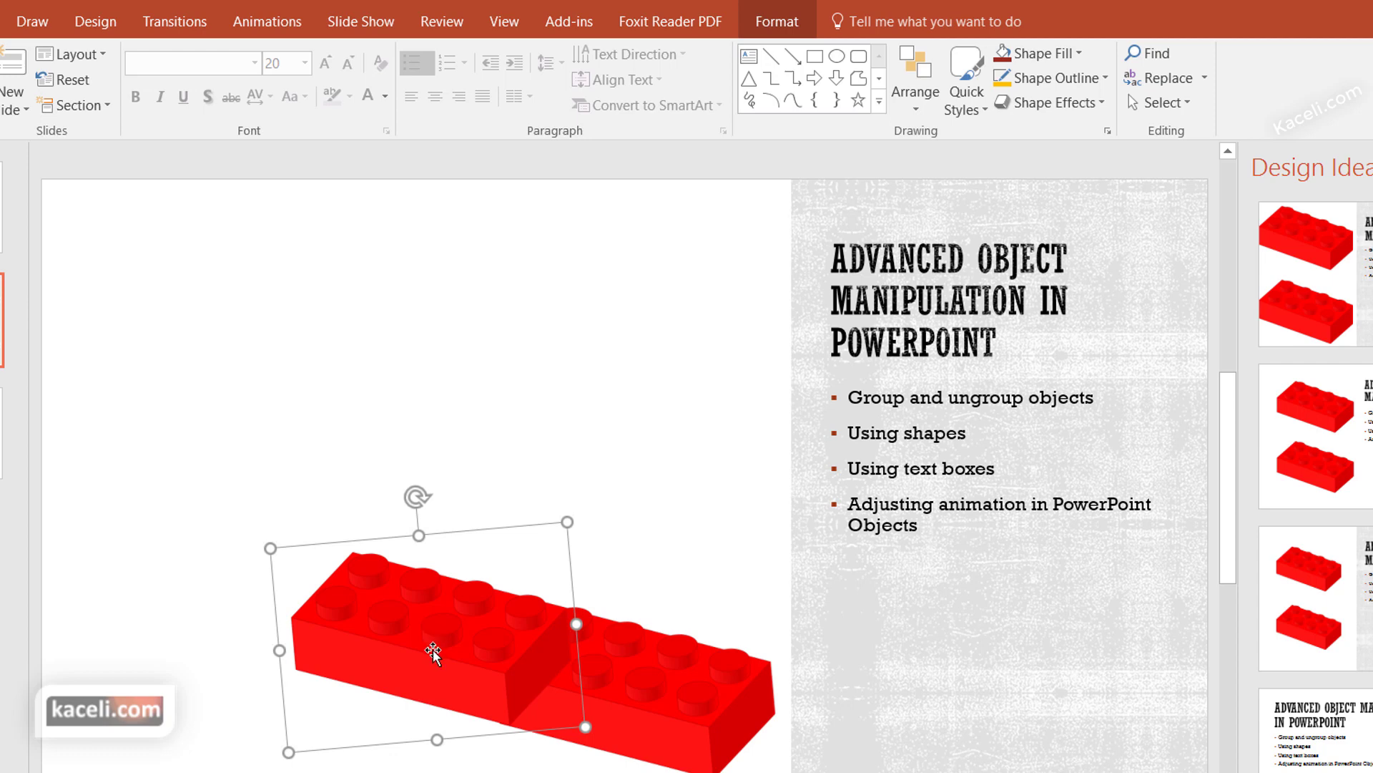
# Send the left brick to back, behind the right-hand brick.
pyautogui.click(683, 683)
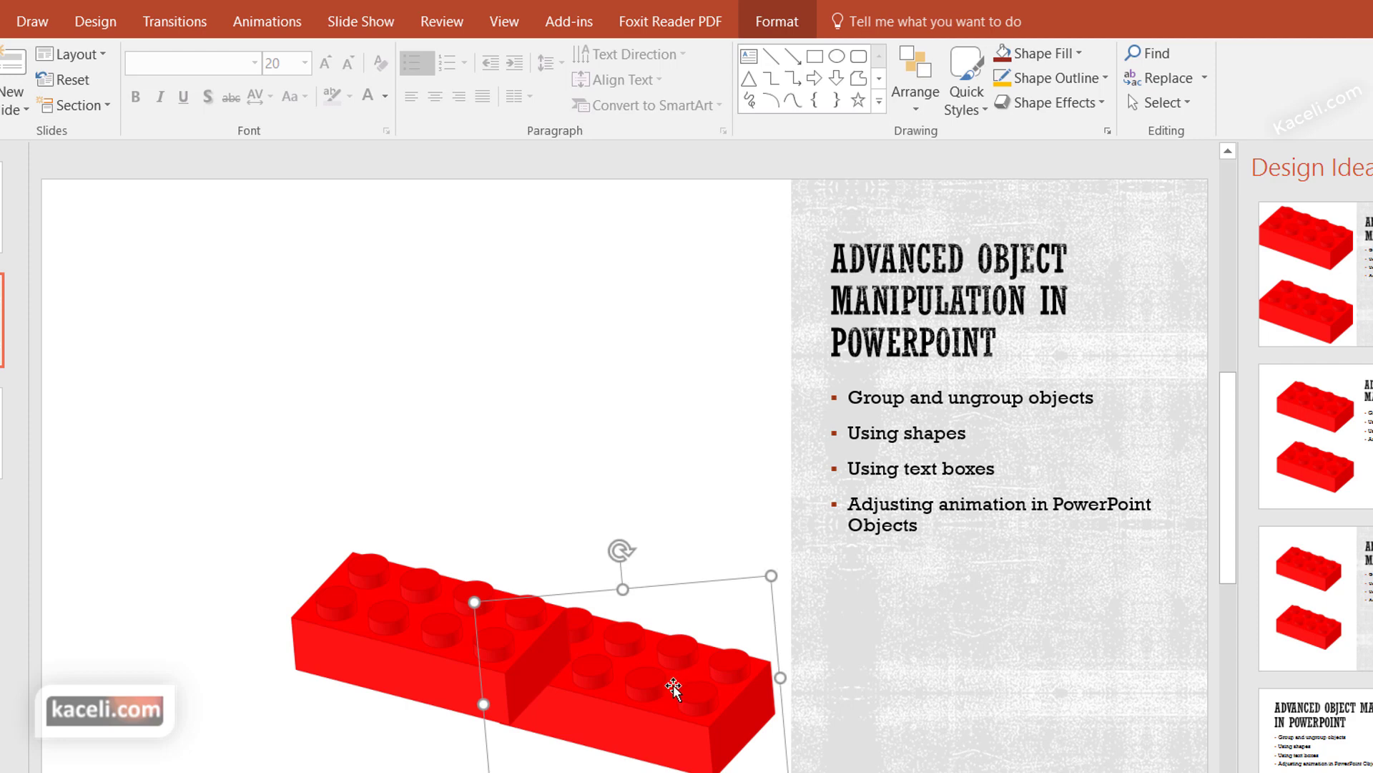
pyautogui.click(413, 651)
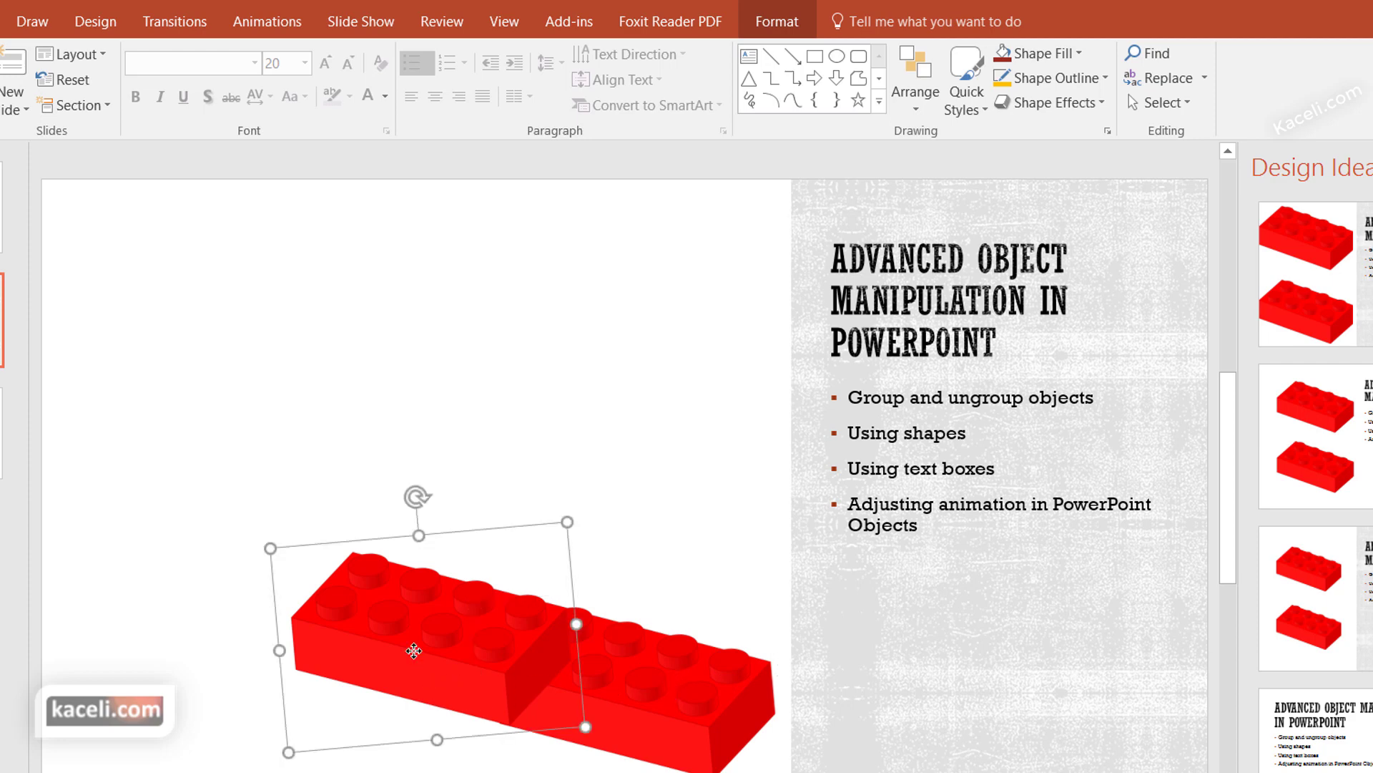
pyautogui.click(782, 24)
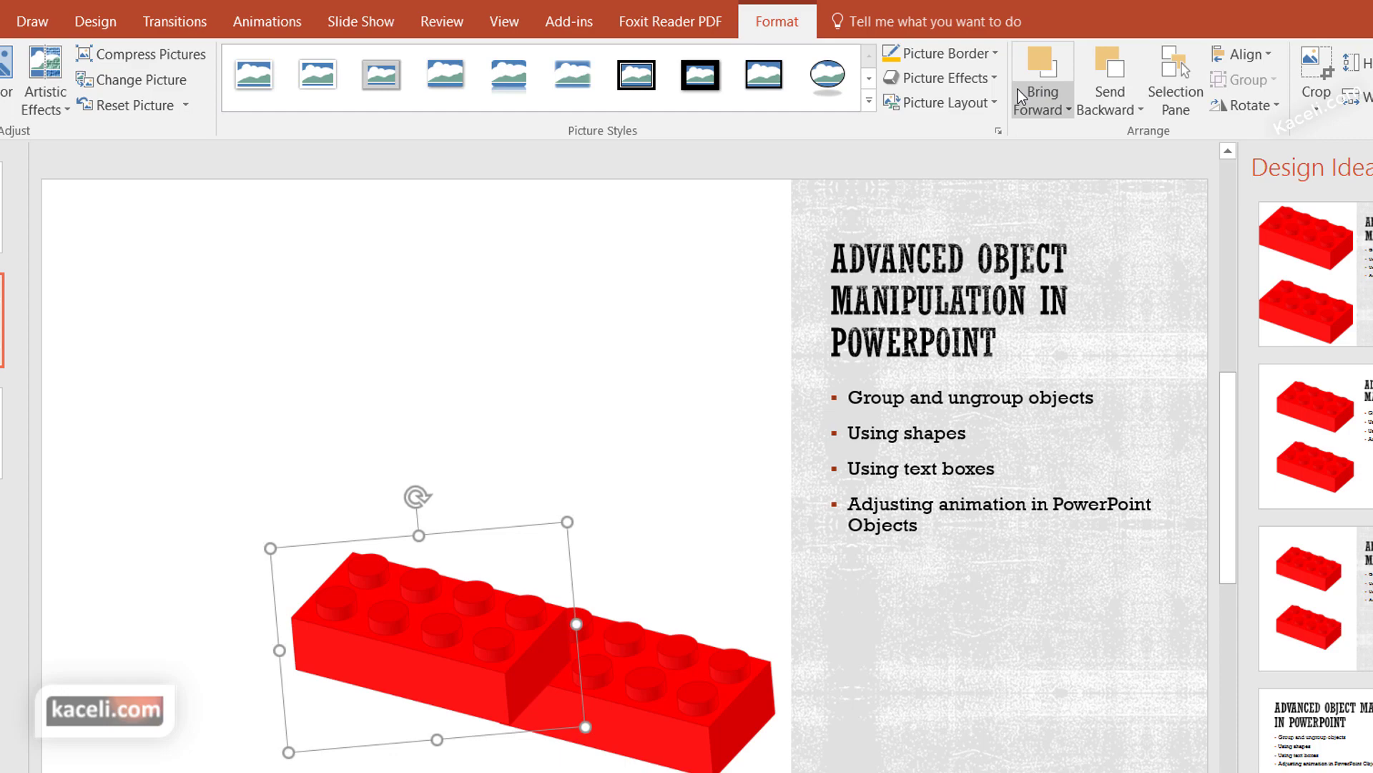
pyautogui.rightClick(419, 623)
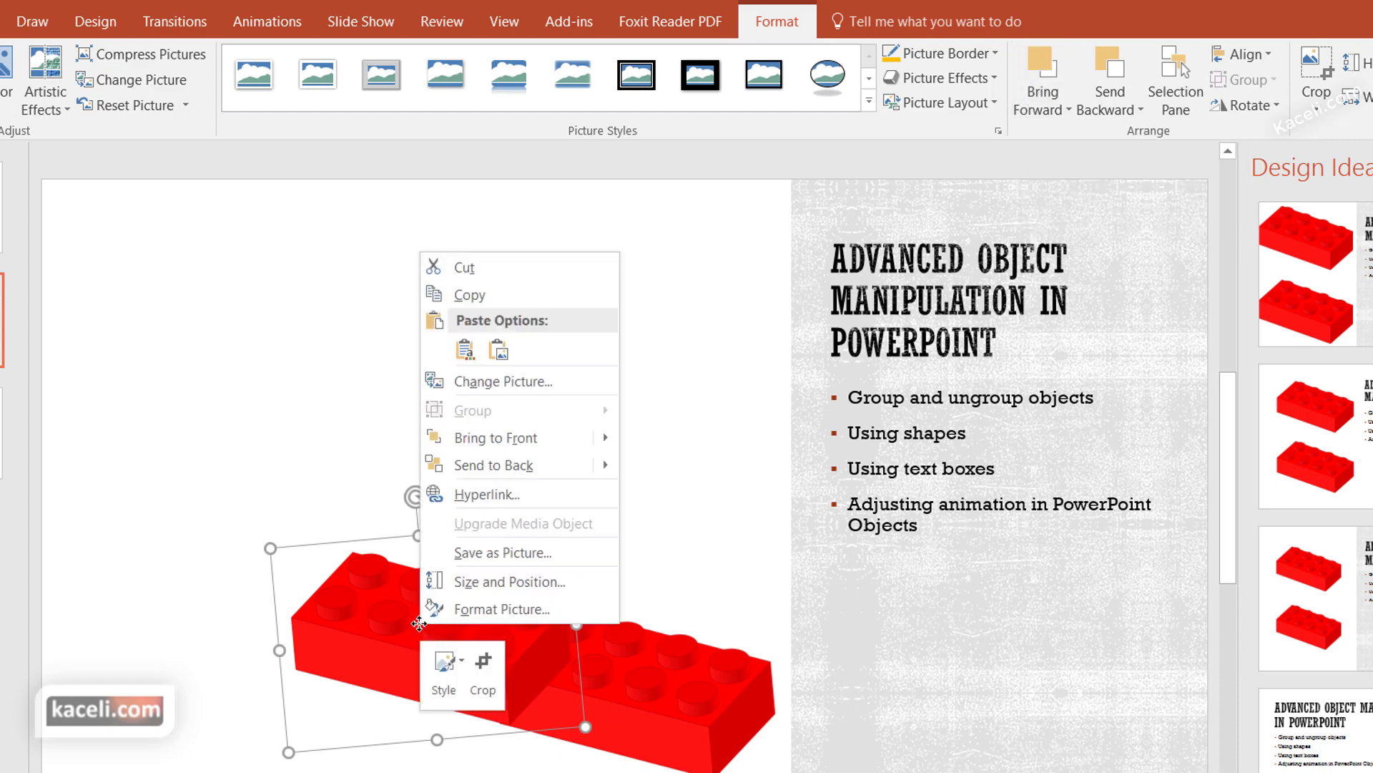
pyautogui.moveTo(517, 472)
pyautogui.click(691, 466)
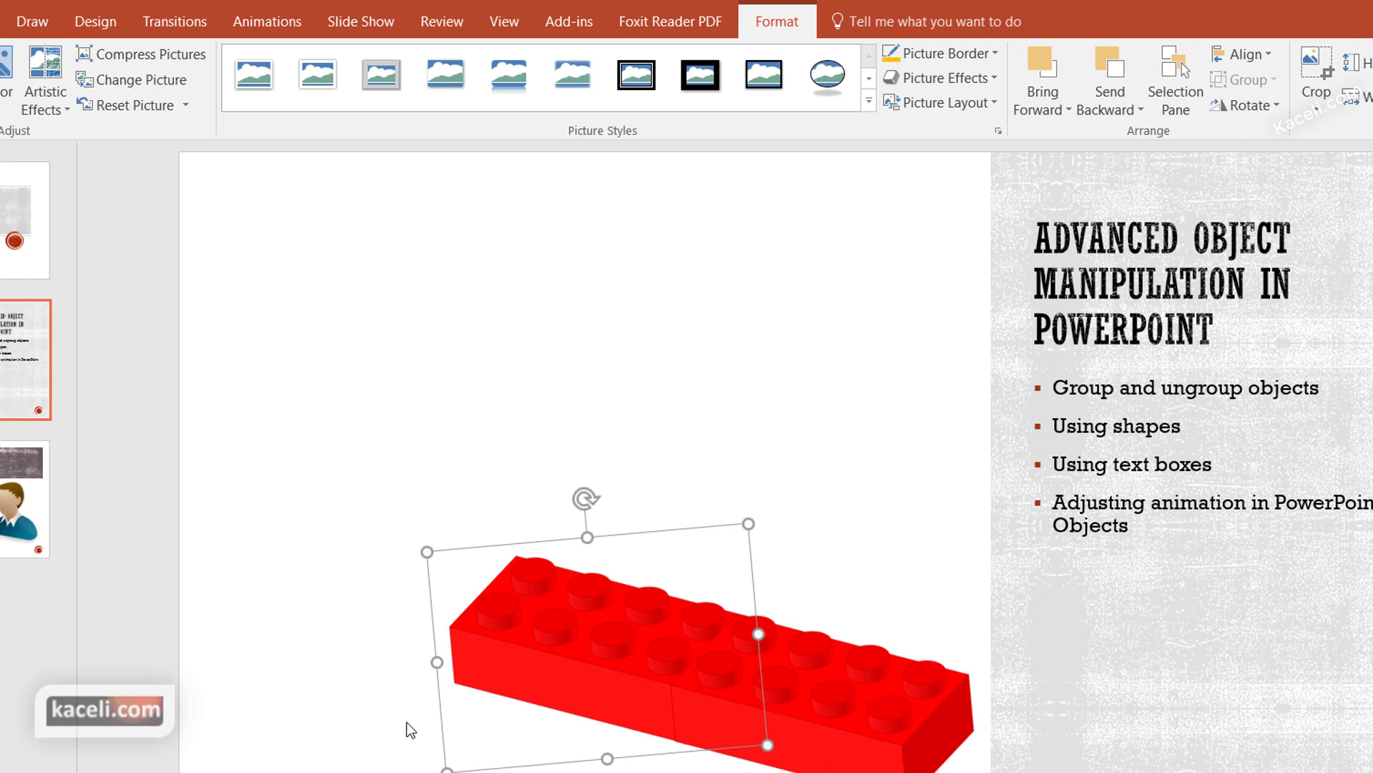
# Paste another red brick copy up-left onto the bricks and send it to back.
pyautogui.rightClick(474, 676)
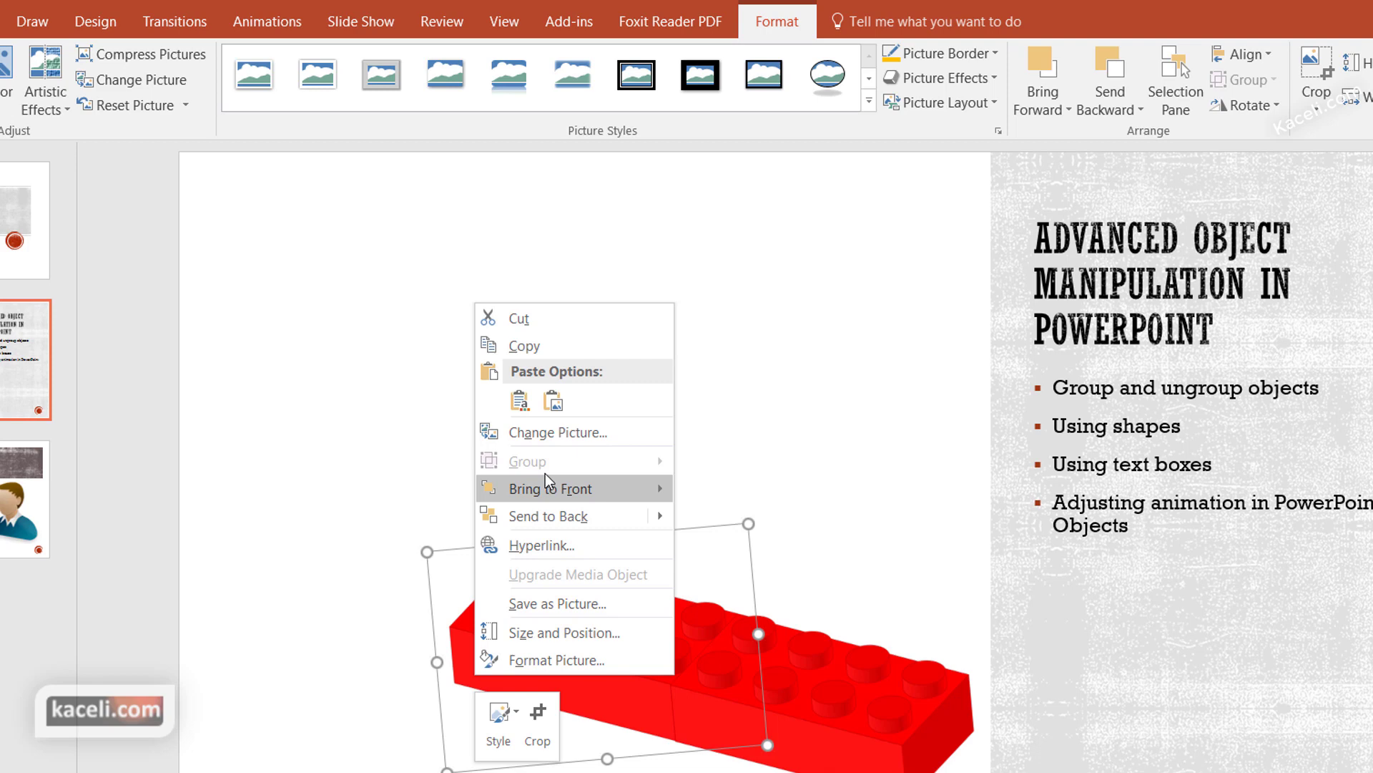
pyautogui.click(291, 592)
pyautogui.rightClick(264, 583)
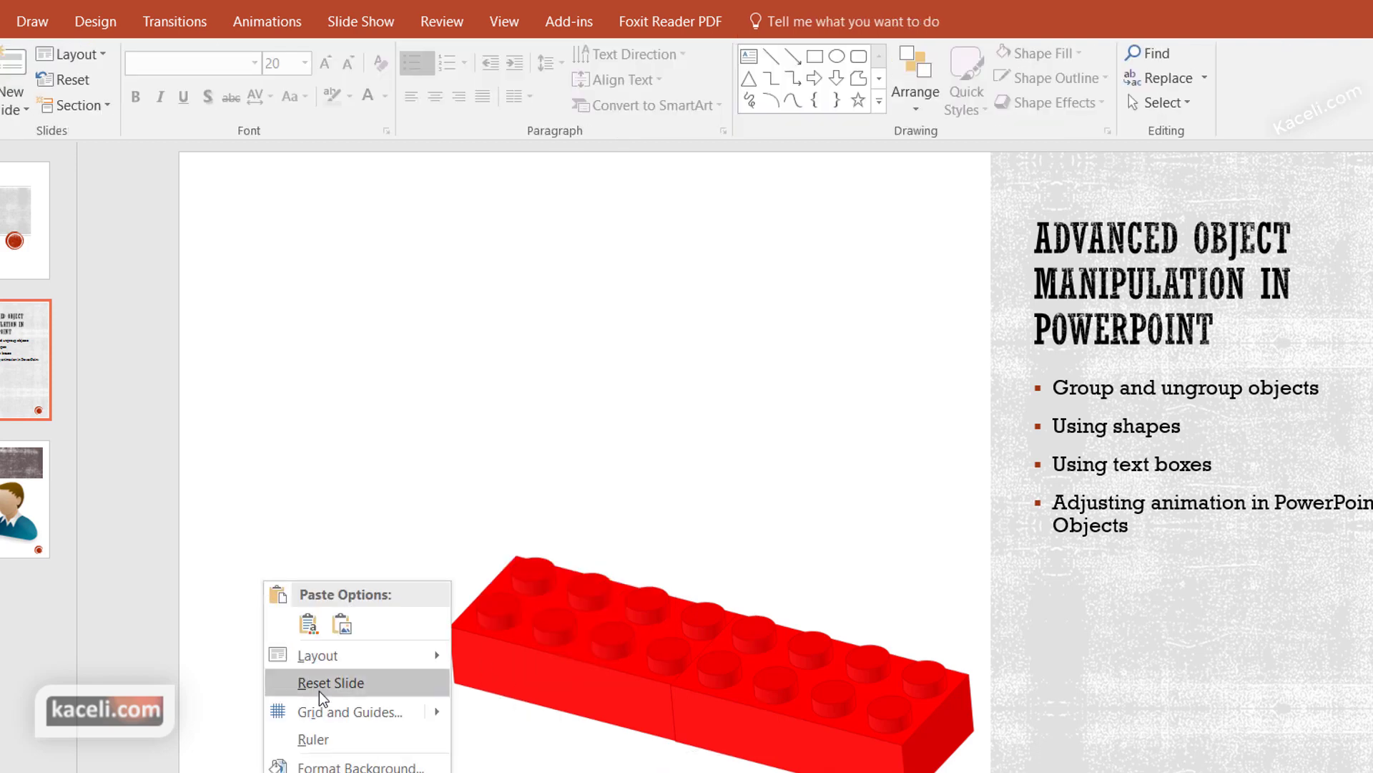
pyautogui.click(308, 624)
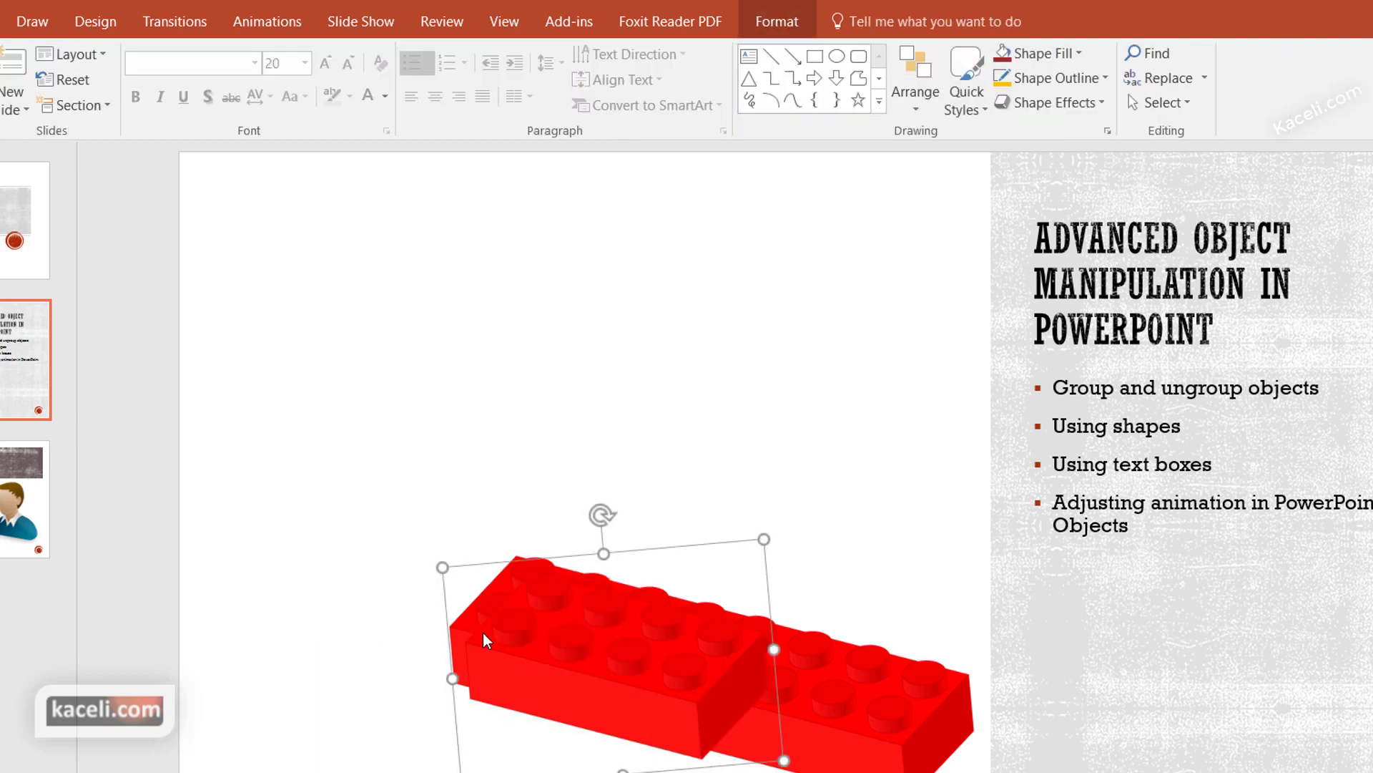
pyautogui.moveTo(420, 638); pyautogui.dragTo(190, 570)
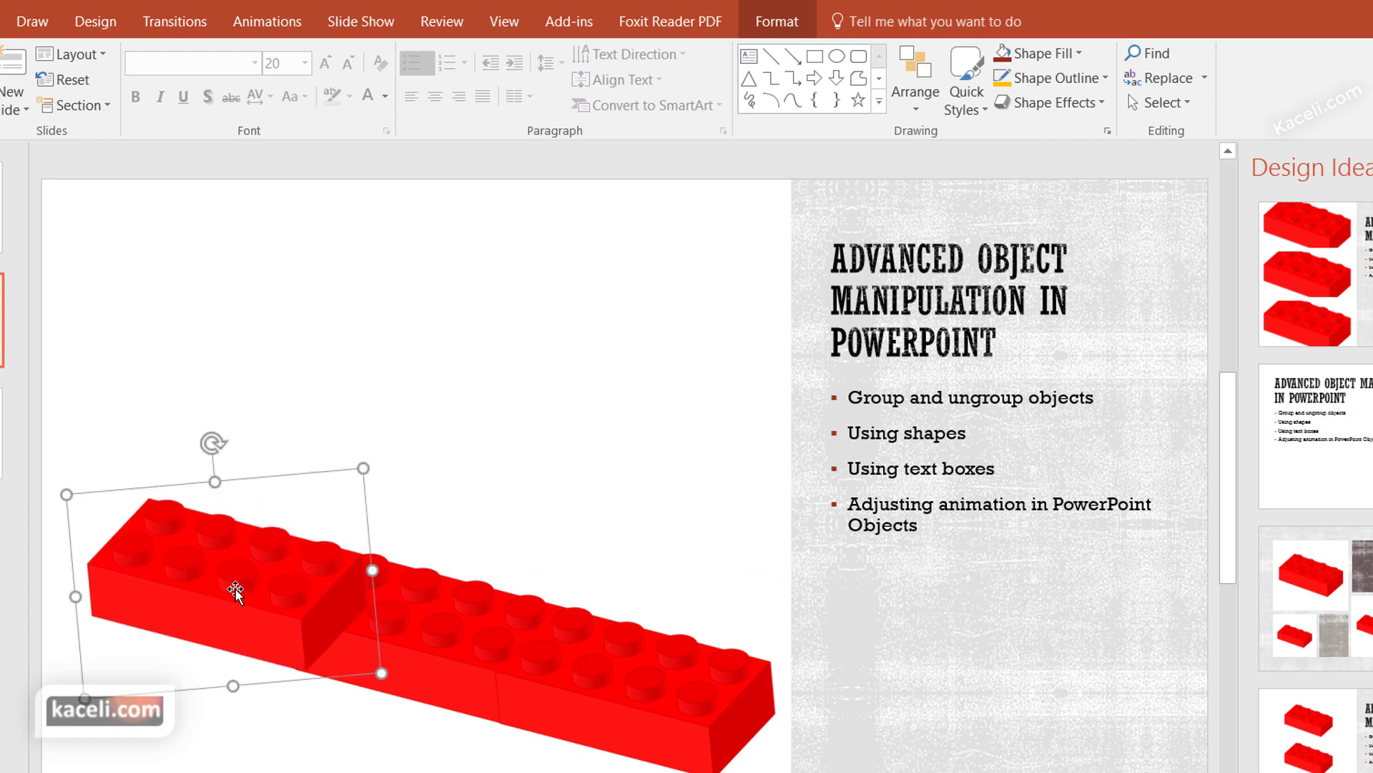
pyautogui.rightClick(231, 580)
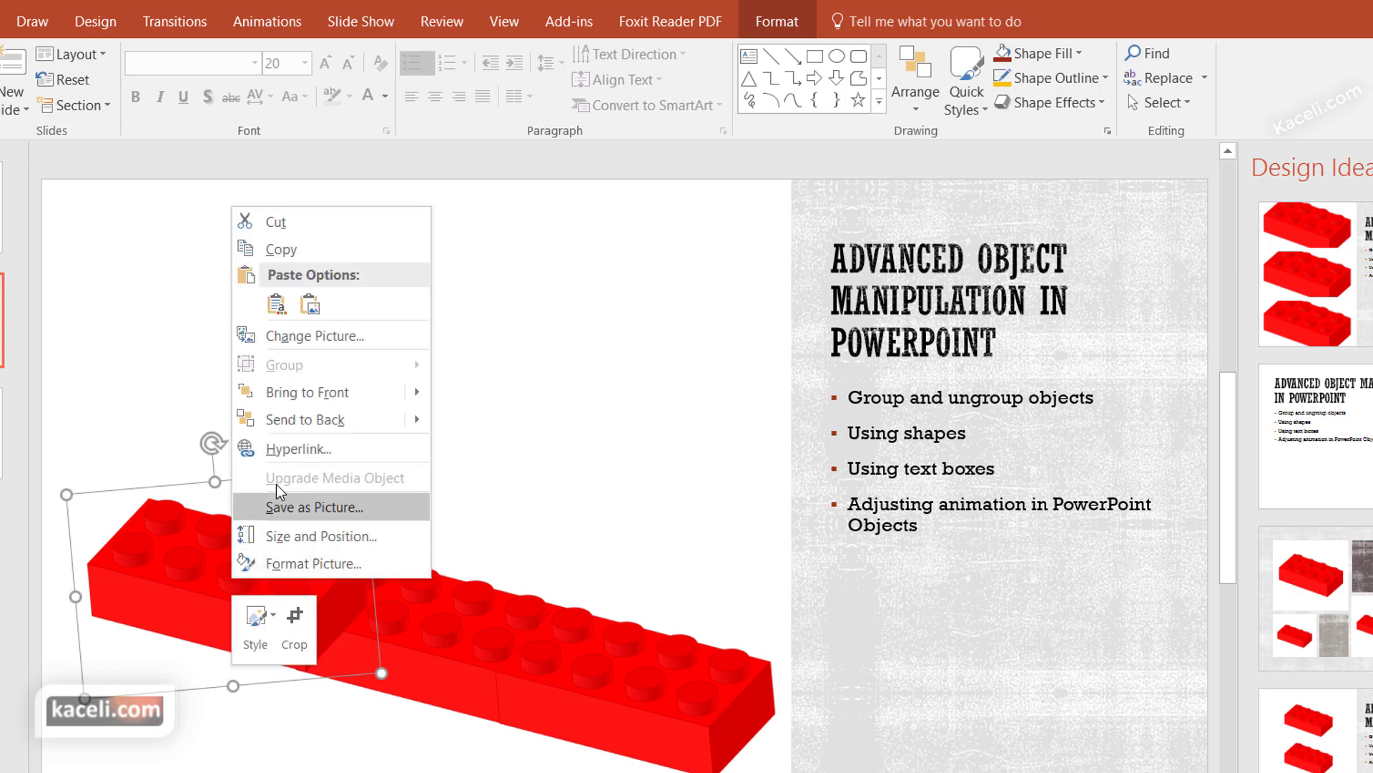
pyautogui.click(303, 426)
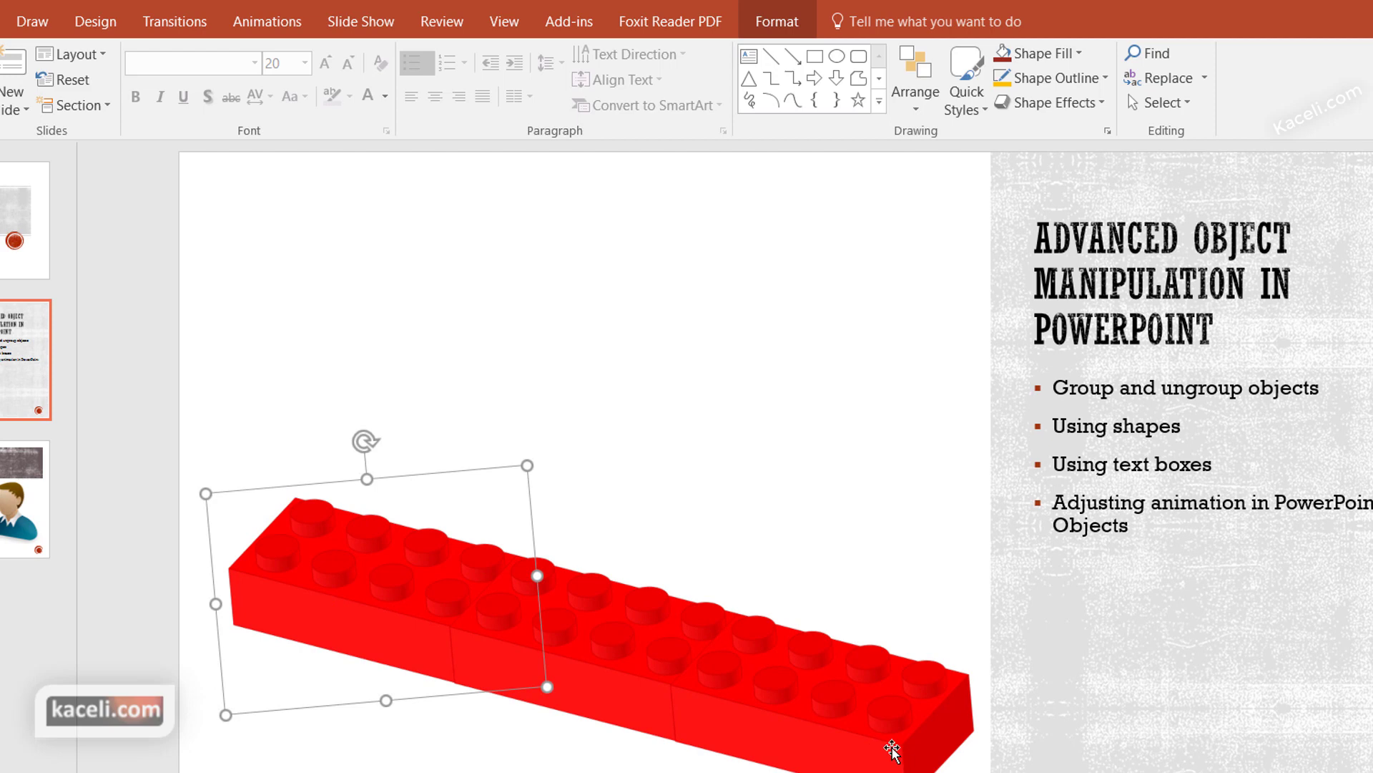
# Copy the brick and paste a fresh copy onto the slide.
pyautogui.rightClick(321, 637)
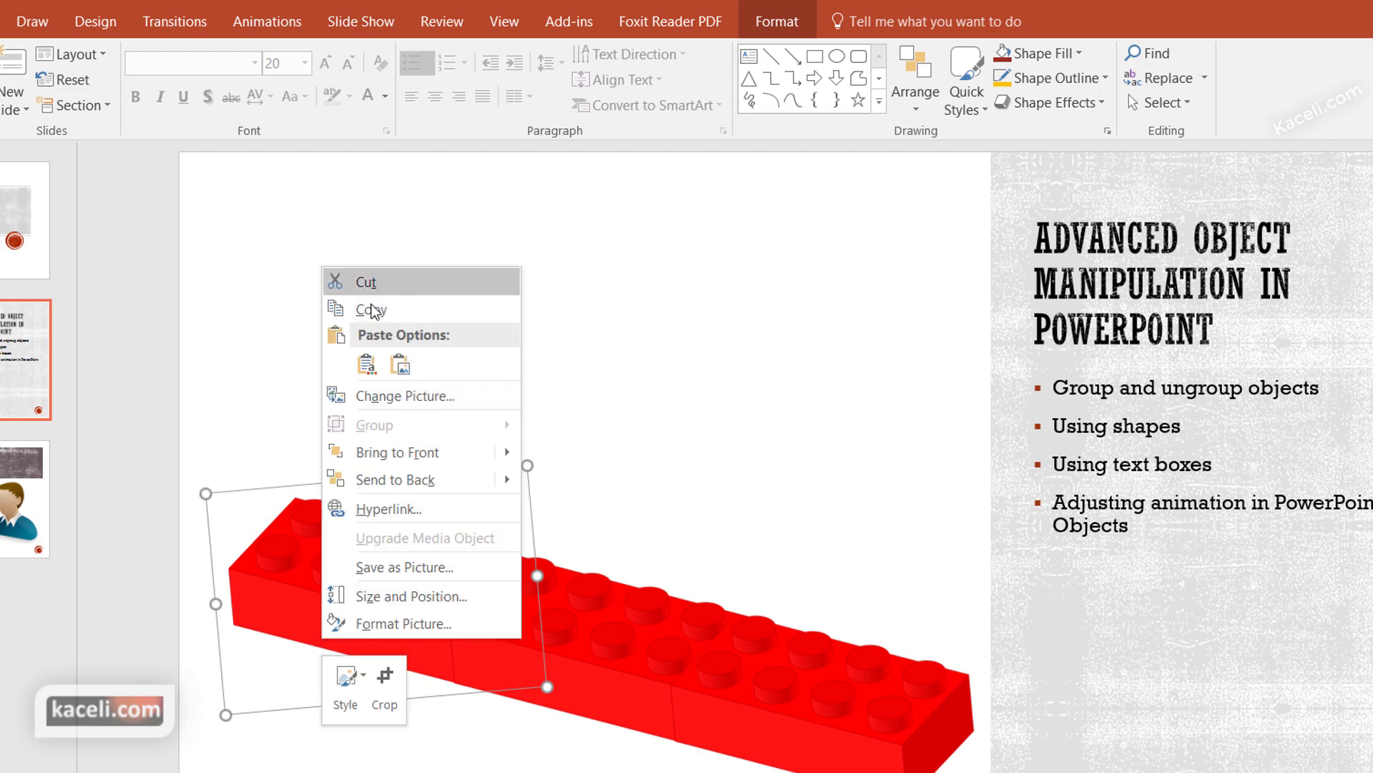
pyautogui.click(528, 311)
pyautogui.click(580, 277)
pyautogui.rightClick(581, 276)
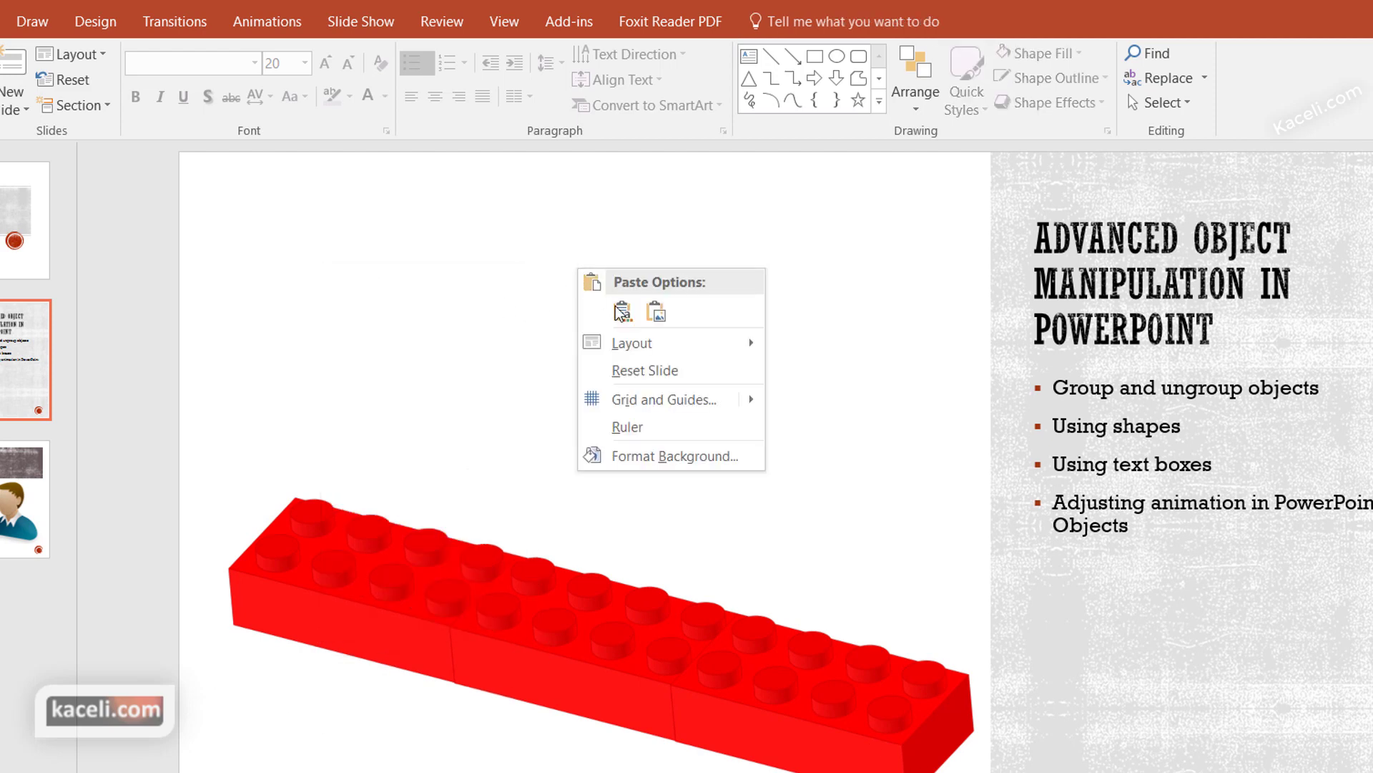
pyautogui.click(618, 309)
# Set the pasted brick atop the long brick and paste another onto the bottom row's right side.
pyautogui.moveTo(398, 589); pyautogui.dragTo(500, 551)
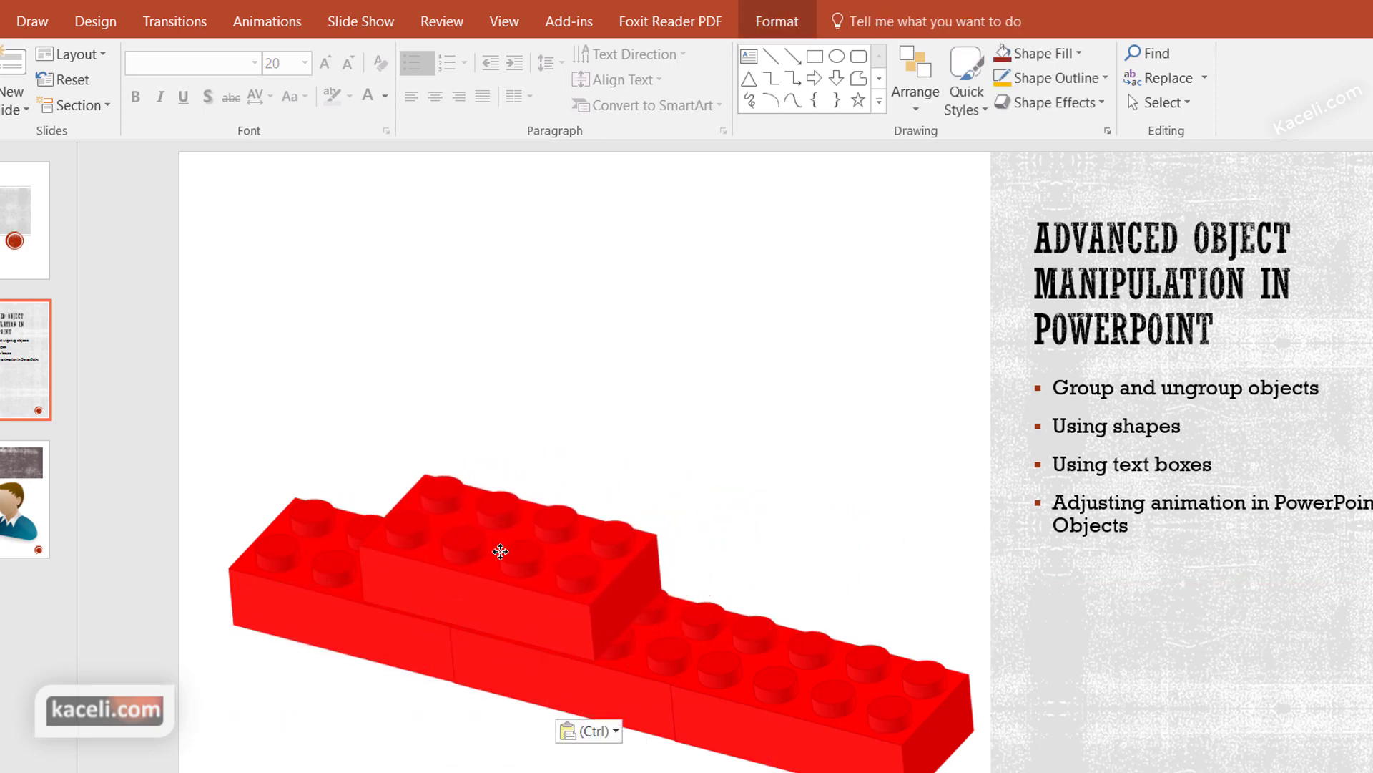
pyautogui.moveTo(500, 551); pyautogui.dragTo(500, 551)
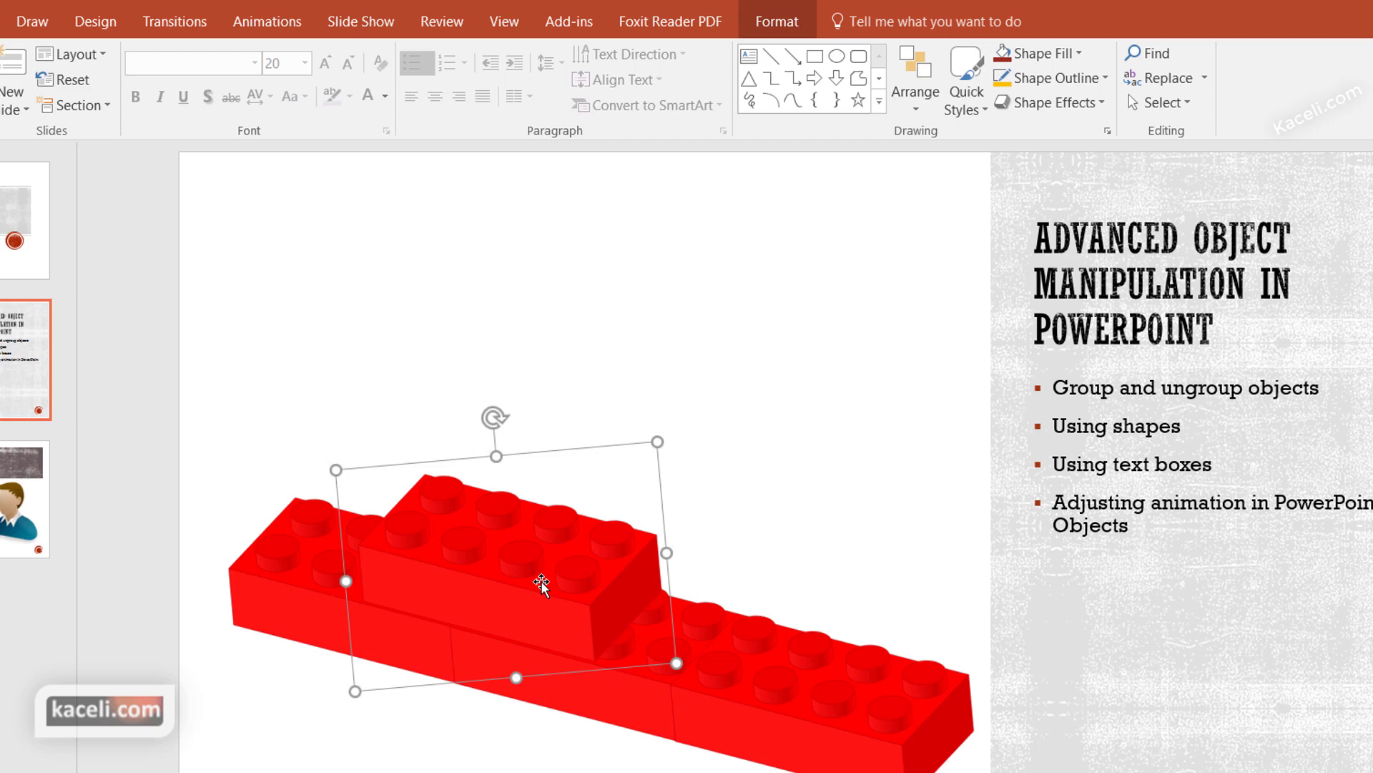
pyautogui.rightClick(508, 545)
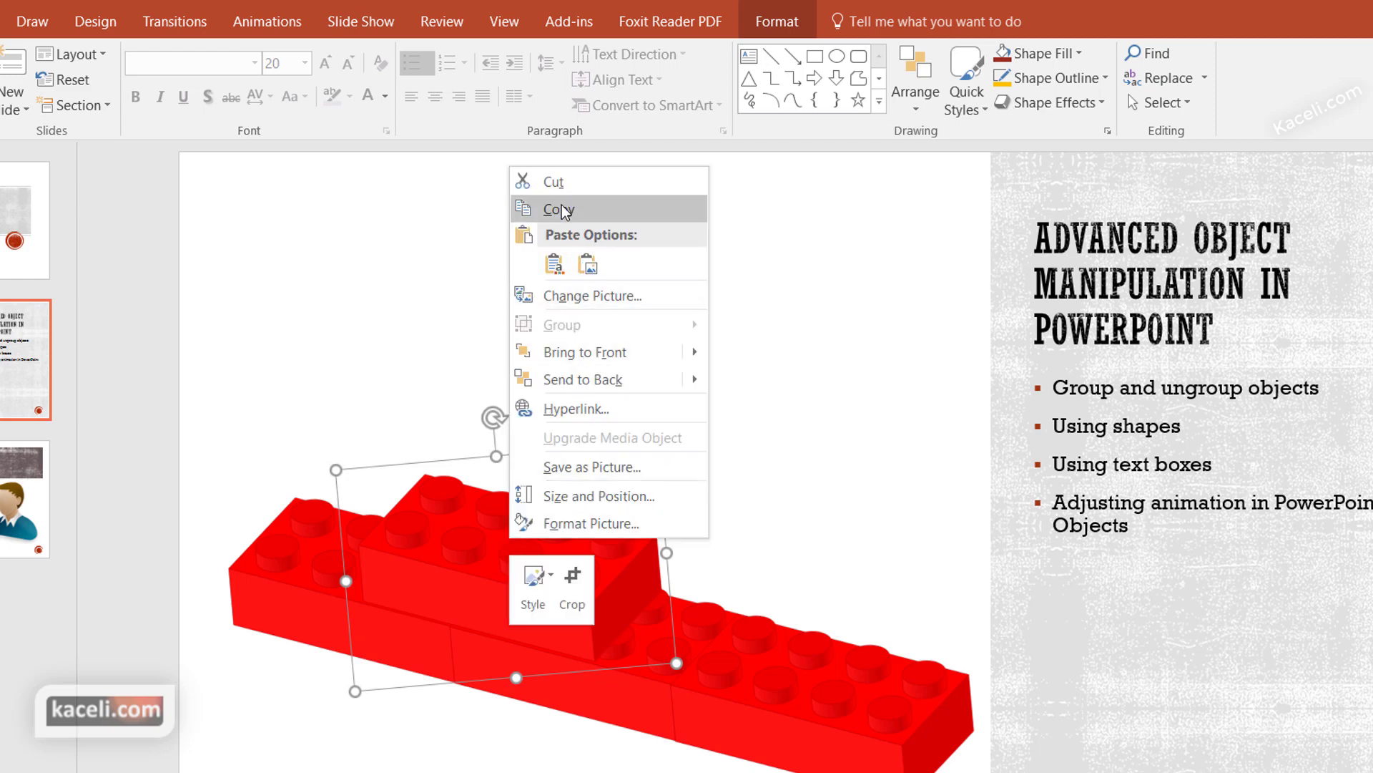
pyautogui.click(803, 365)
pyautogui.rightClick(803, 413)
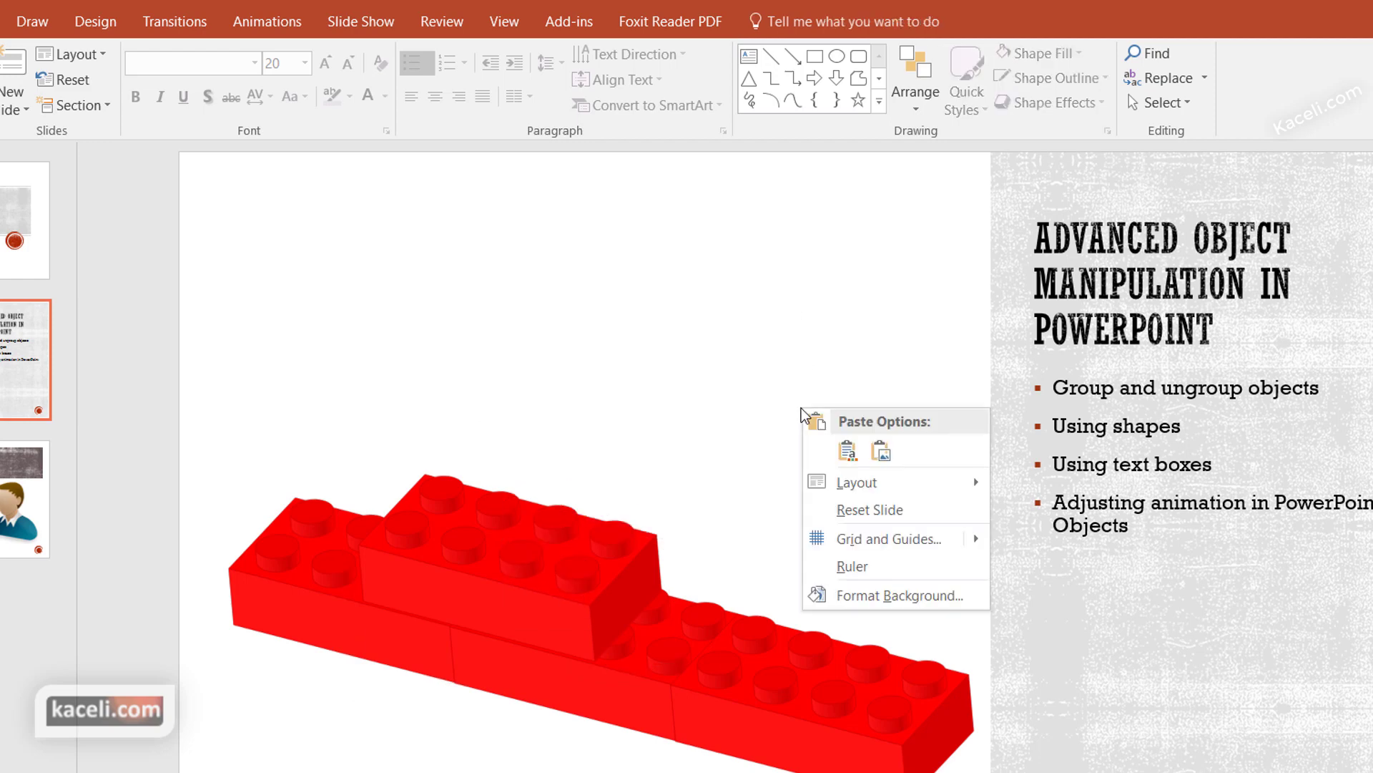
pyautogui.click(849, 452)
pyautogui.moveTo(519, 561); pyautogui.dragTo(796, 587)
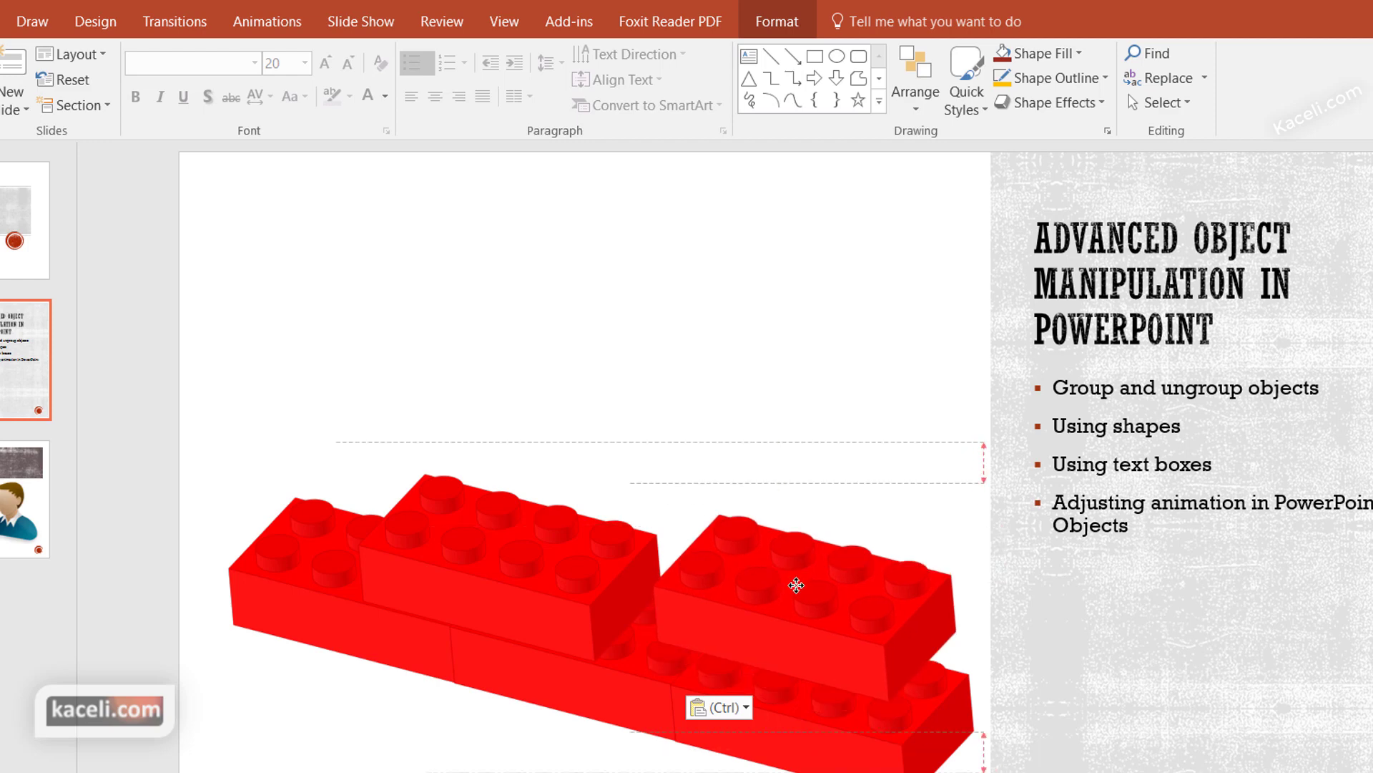
pyautogui.moveTo(797, 585)
pyautogui.mouseDown()
pyautogui.moveTo(779, 607)
pyautogui.moveTo(783, 597)
pyautogui.mouseUp()
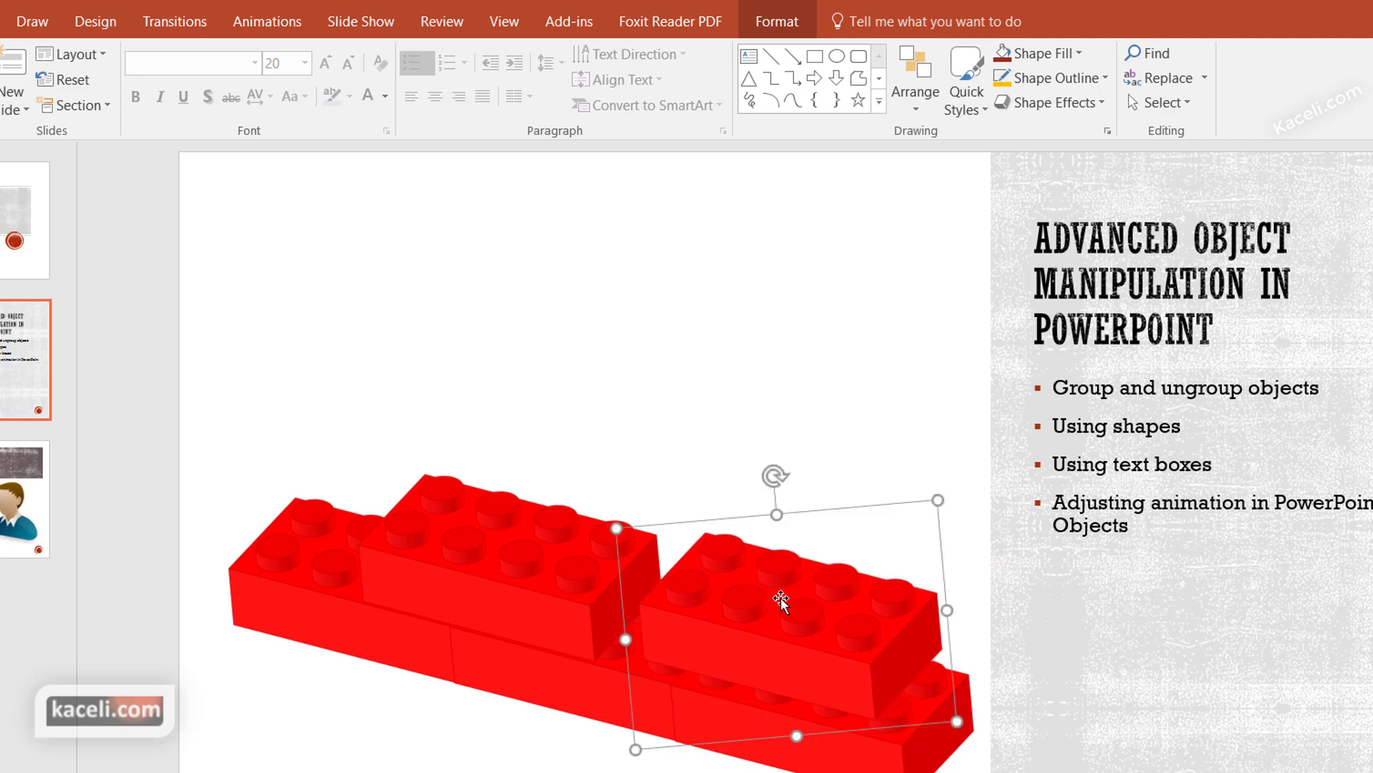
# Paste a third brick copy at the top of the wall and nudge it right.
pyautogui.click(635, 383)
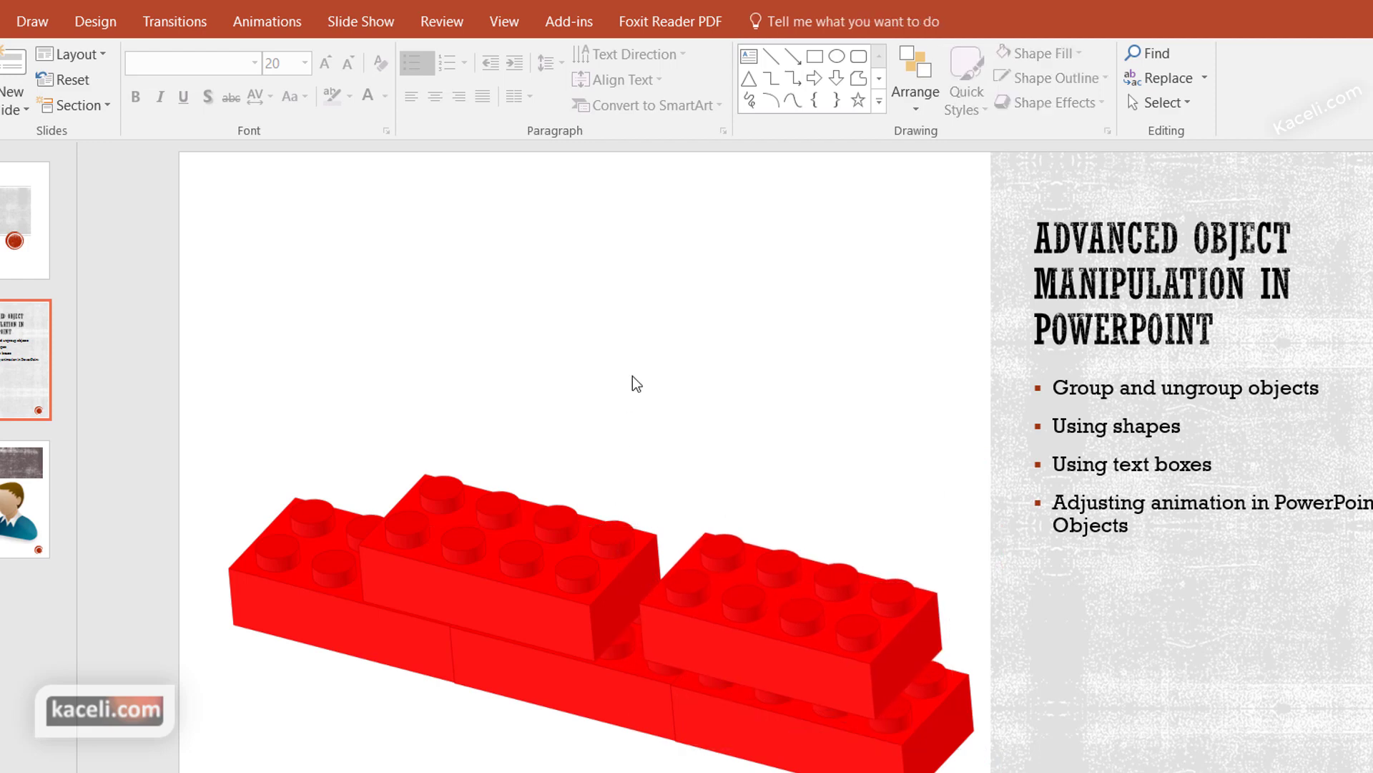
pyautogui.rightClick(529, 342)
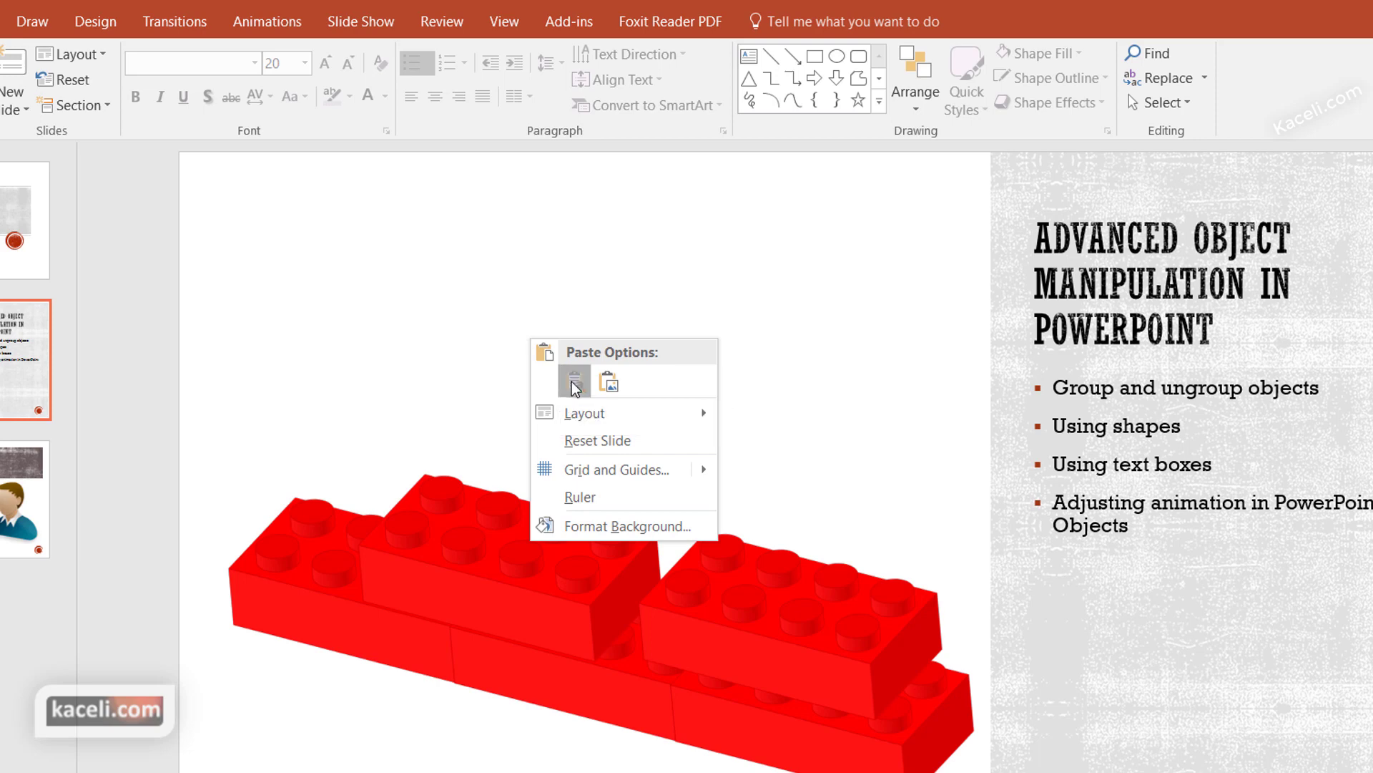
pyautogui.click(570, 380)
pyautogui.moveTo(670, 409); pyautogui.dragTo(660, 427)
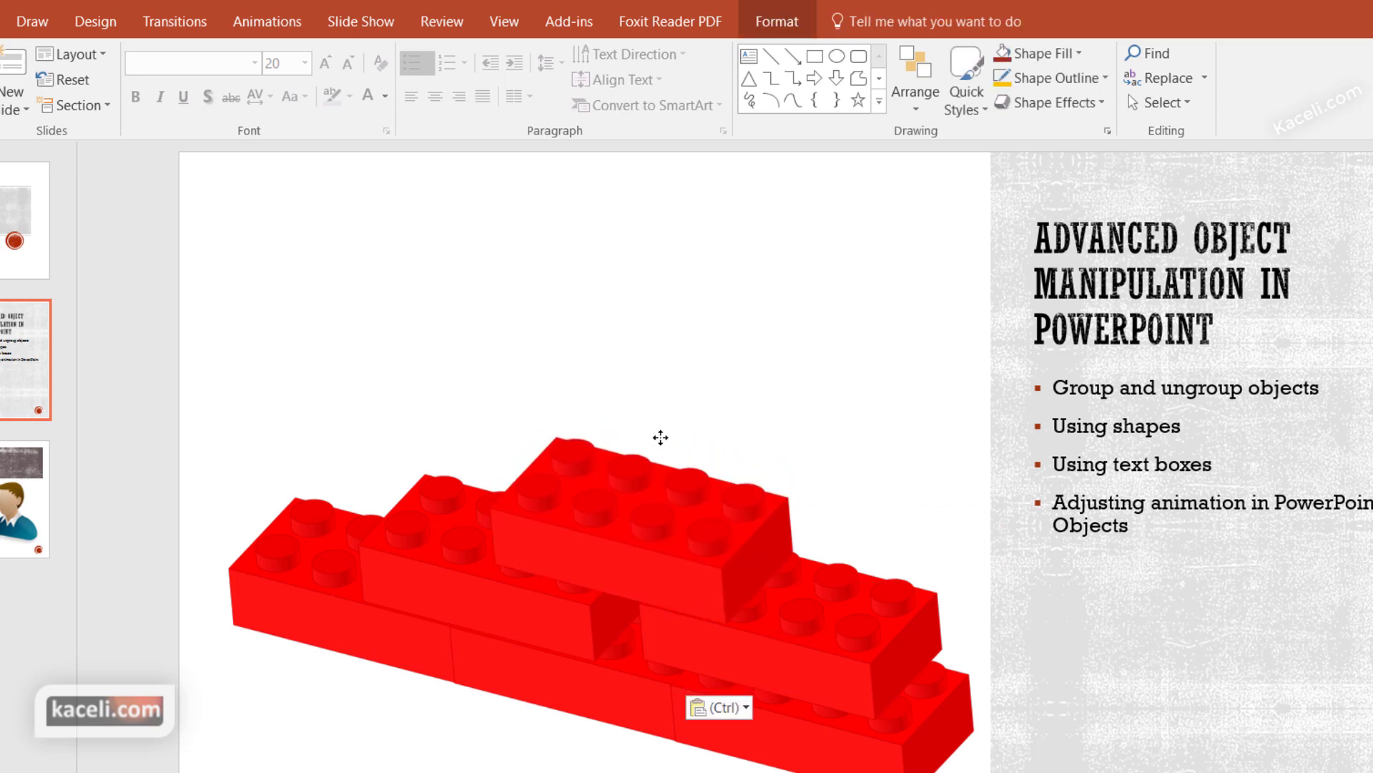
pyautogui.press('Right')
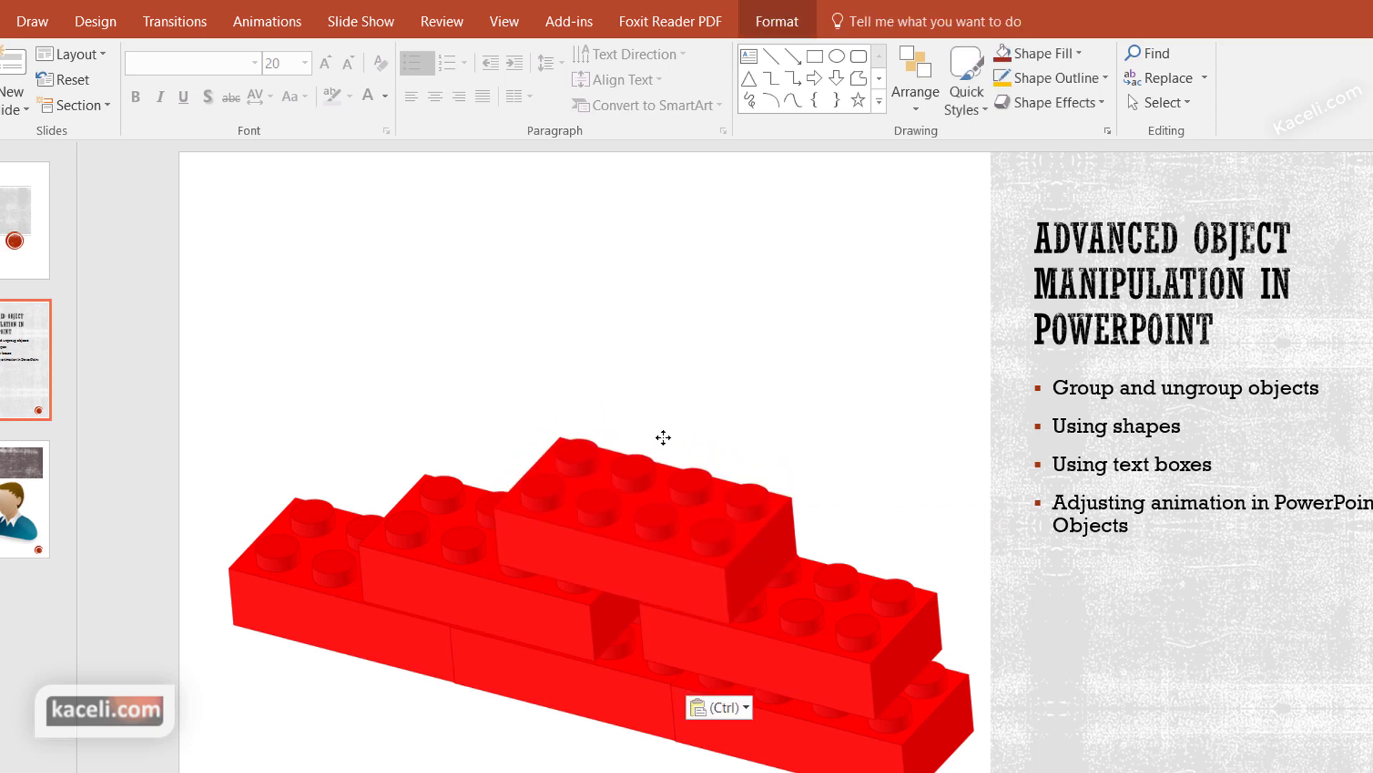
# Select the bottom-middle brick and open its Picture Format options.
pyautogui.click(663, 437)
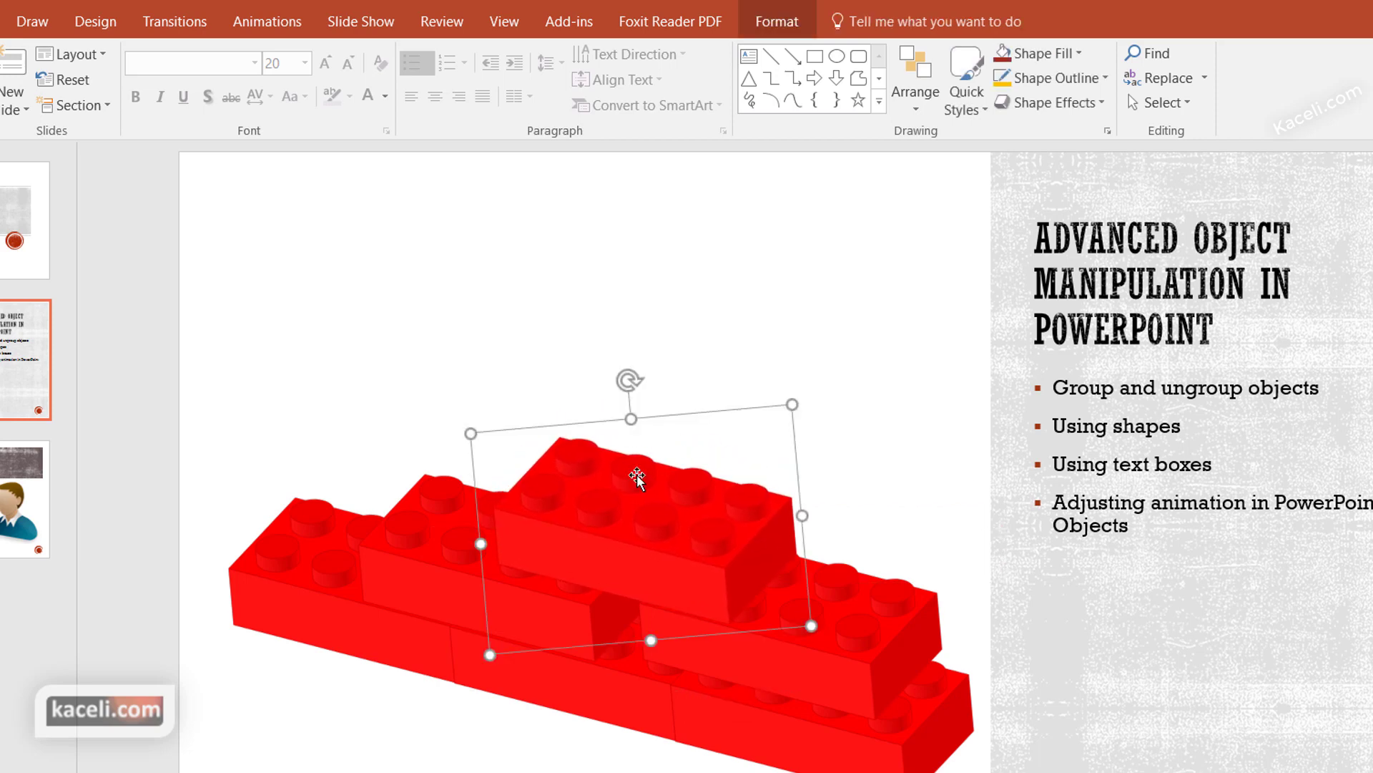
pyautogui.click(407, 648)
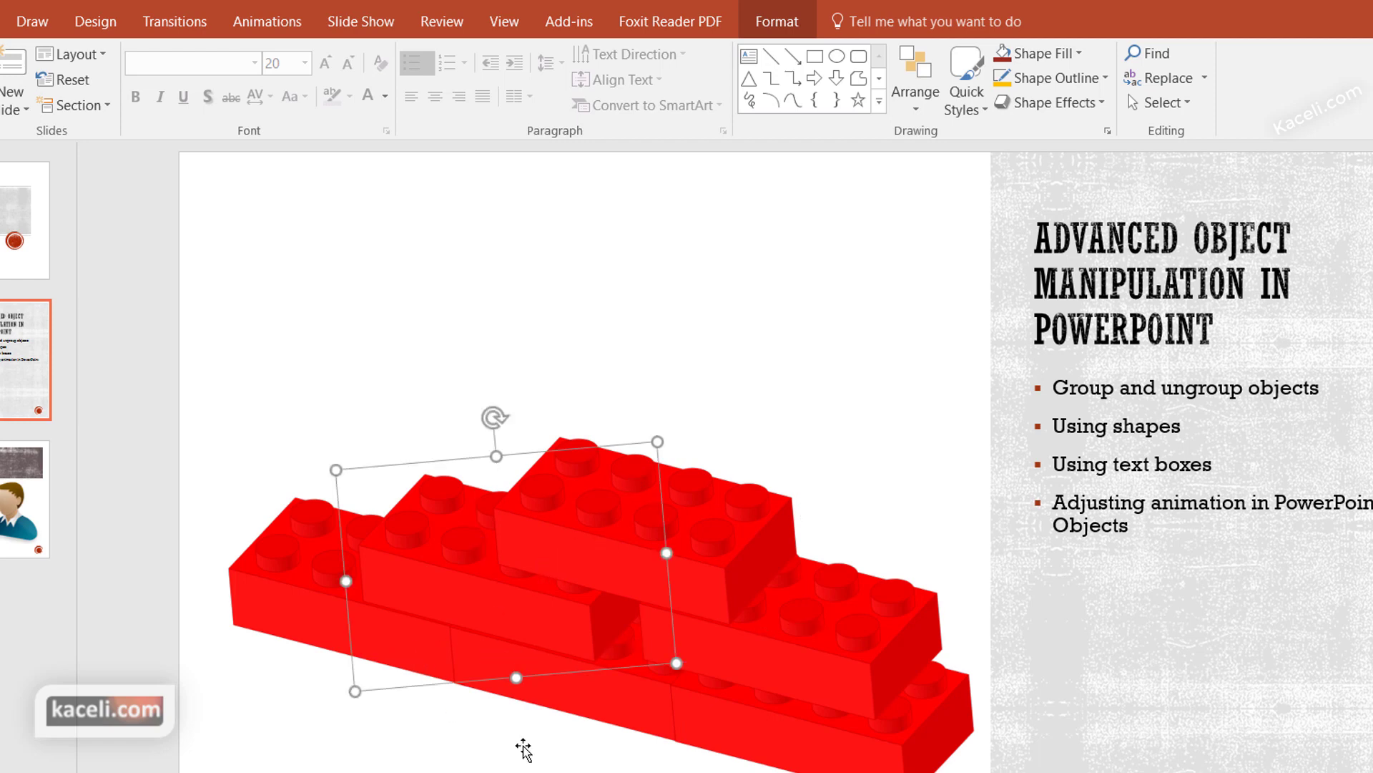
pyautogui.click(842, 750)
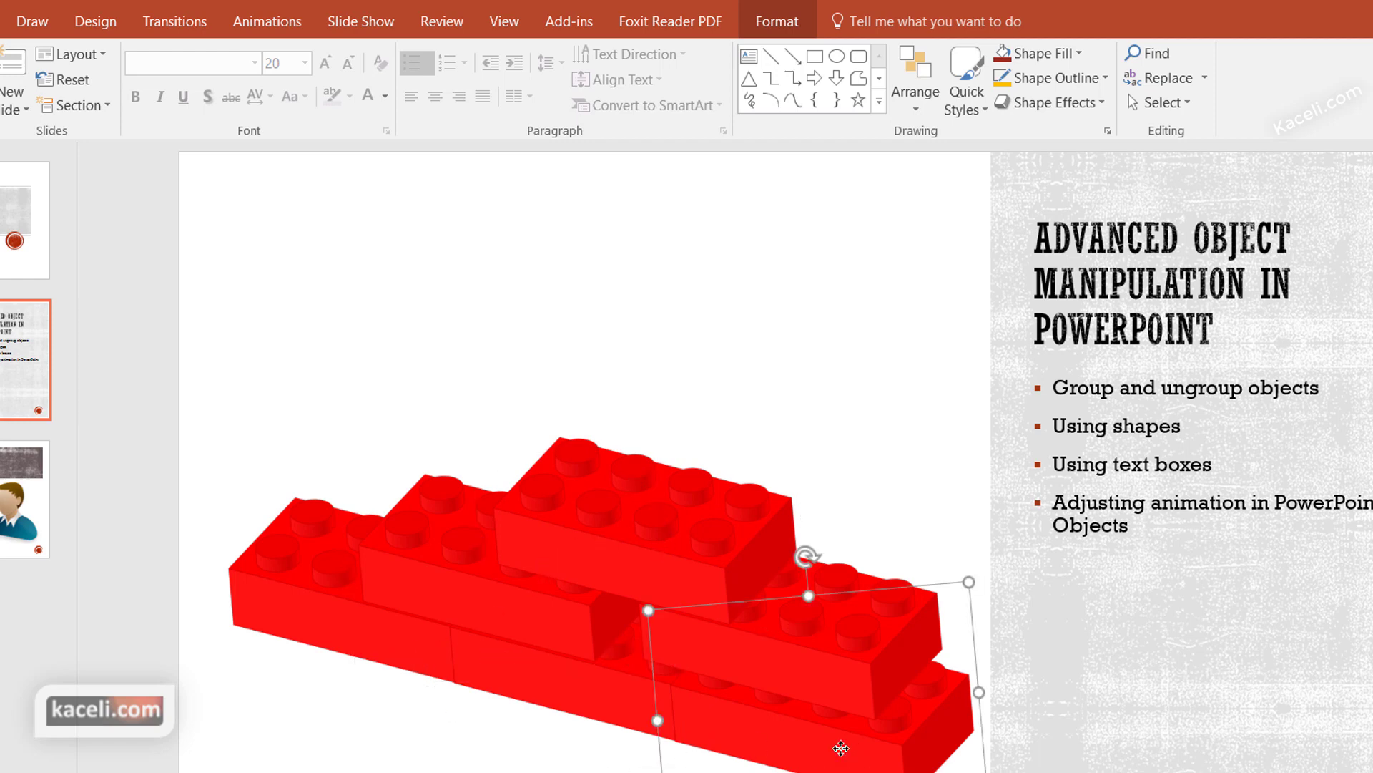
pyautogui.click(588, 697)
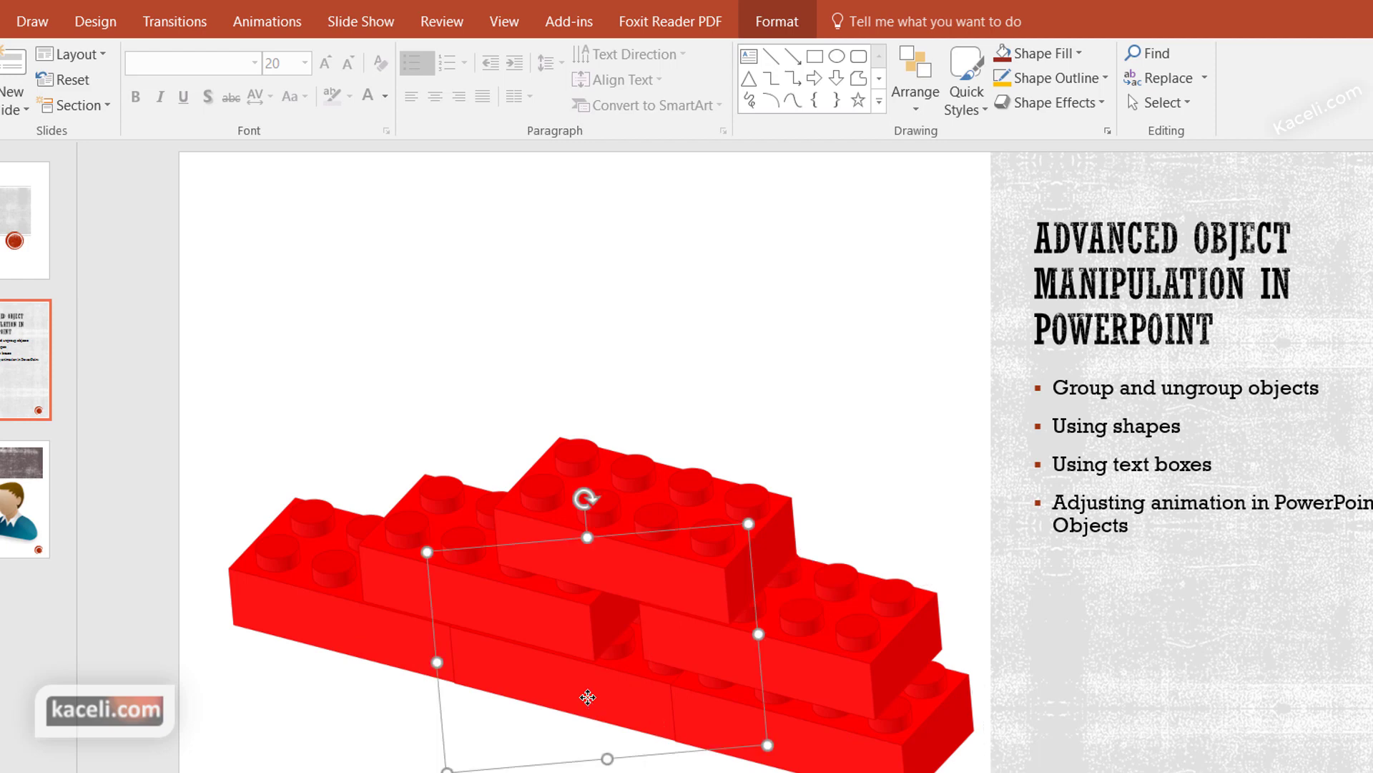
pyautogui.doubleClick(588, 697)
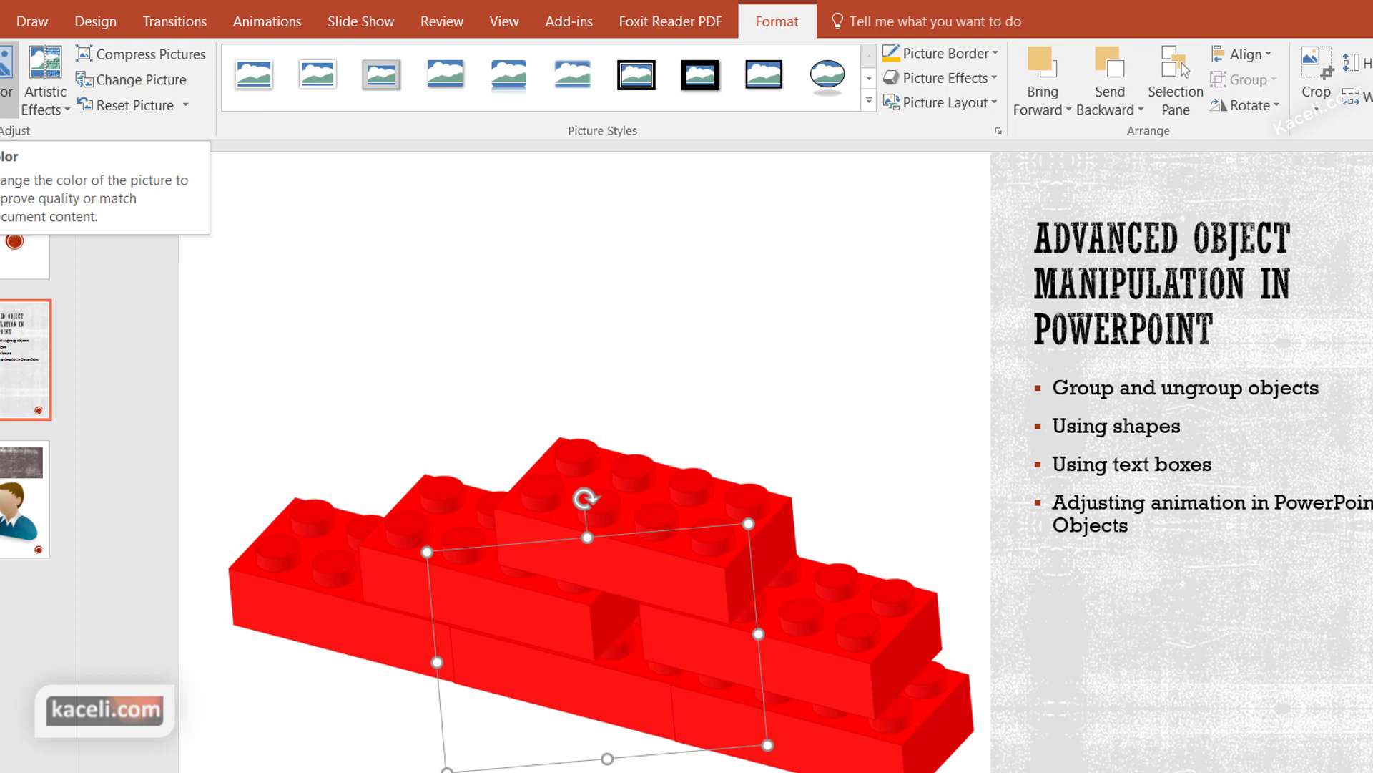
pyautogui.click(5, 113)
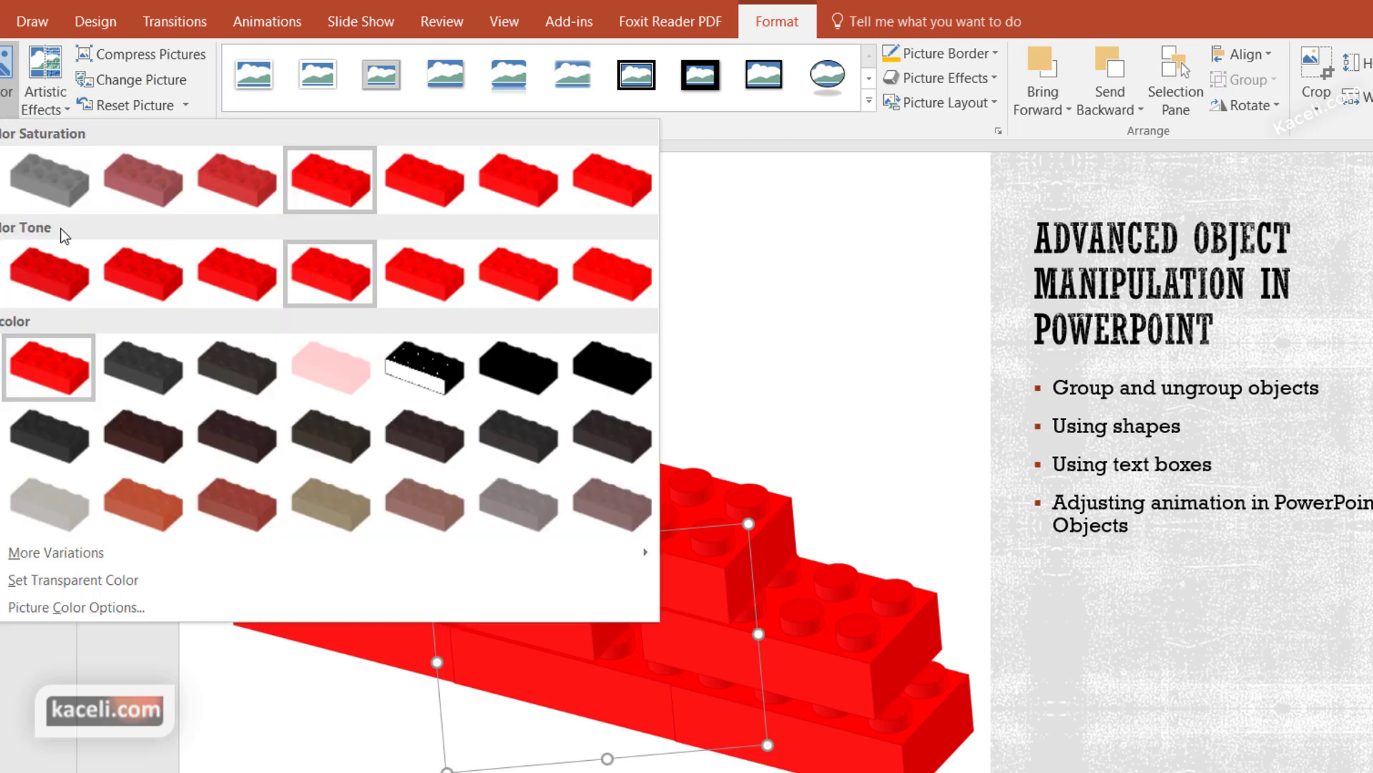
pyautogui.click(166, 375)
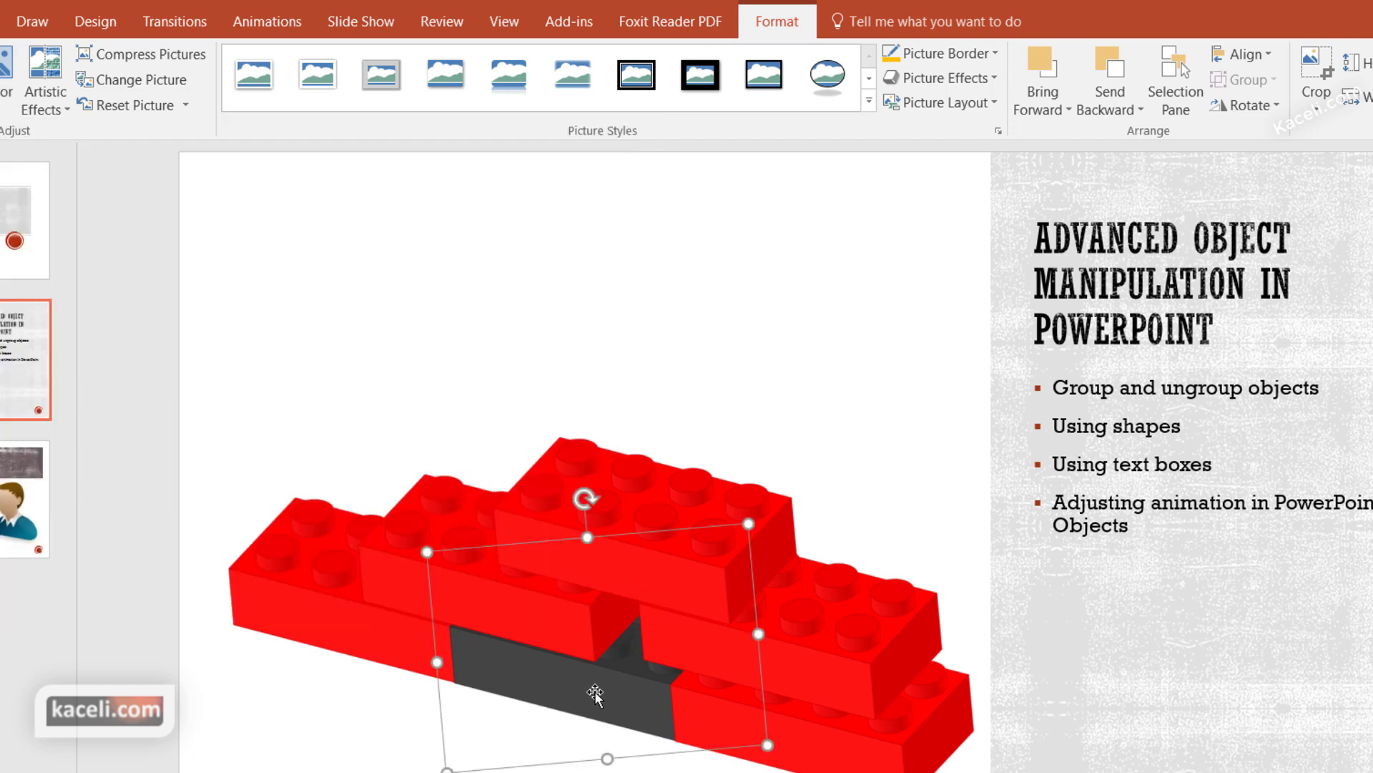
pyautogui.click(350, 628)
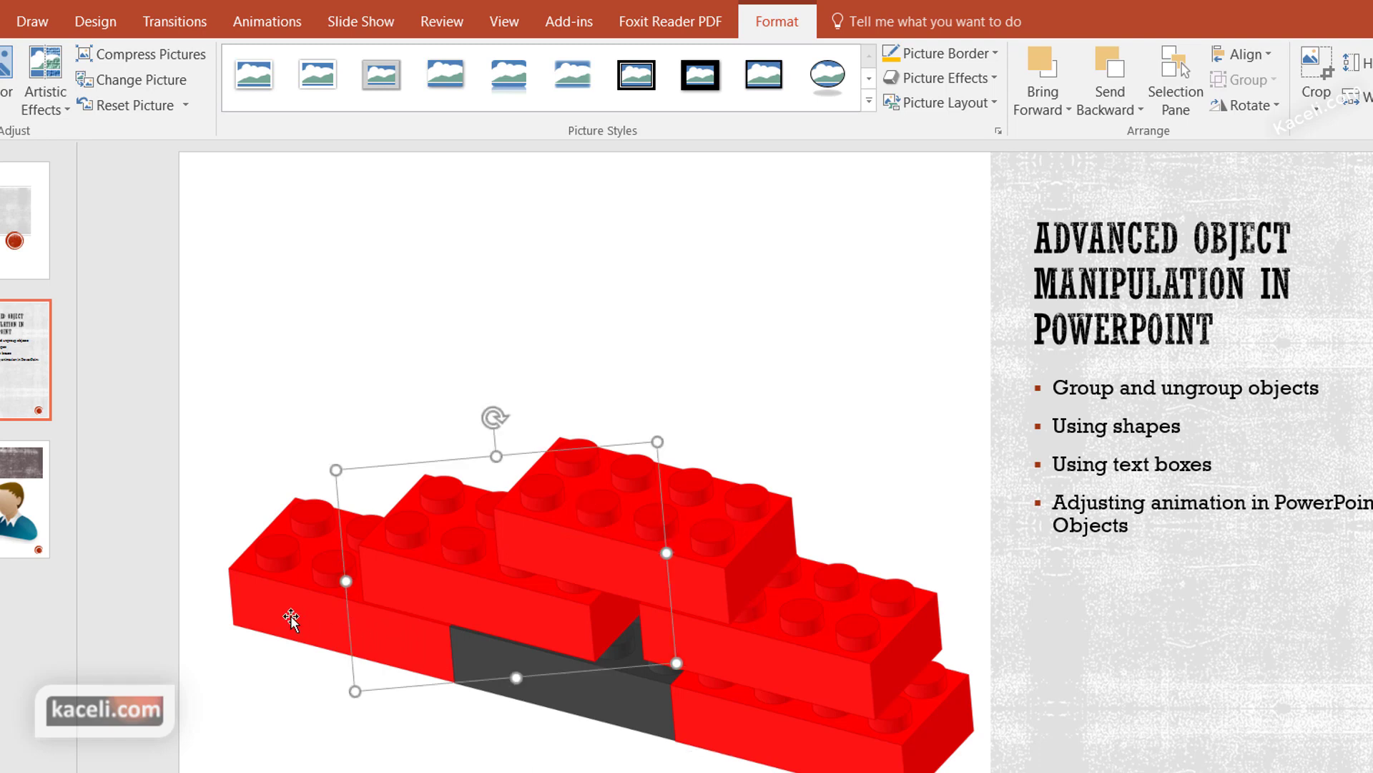
pyautogui.click(290, 615)
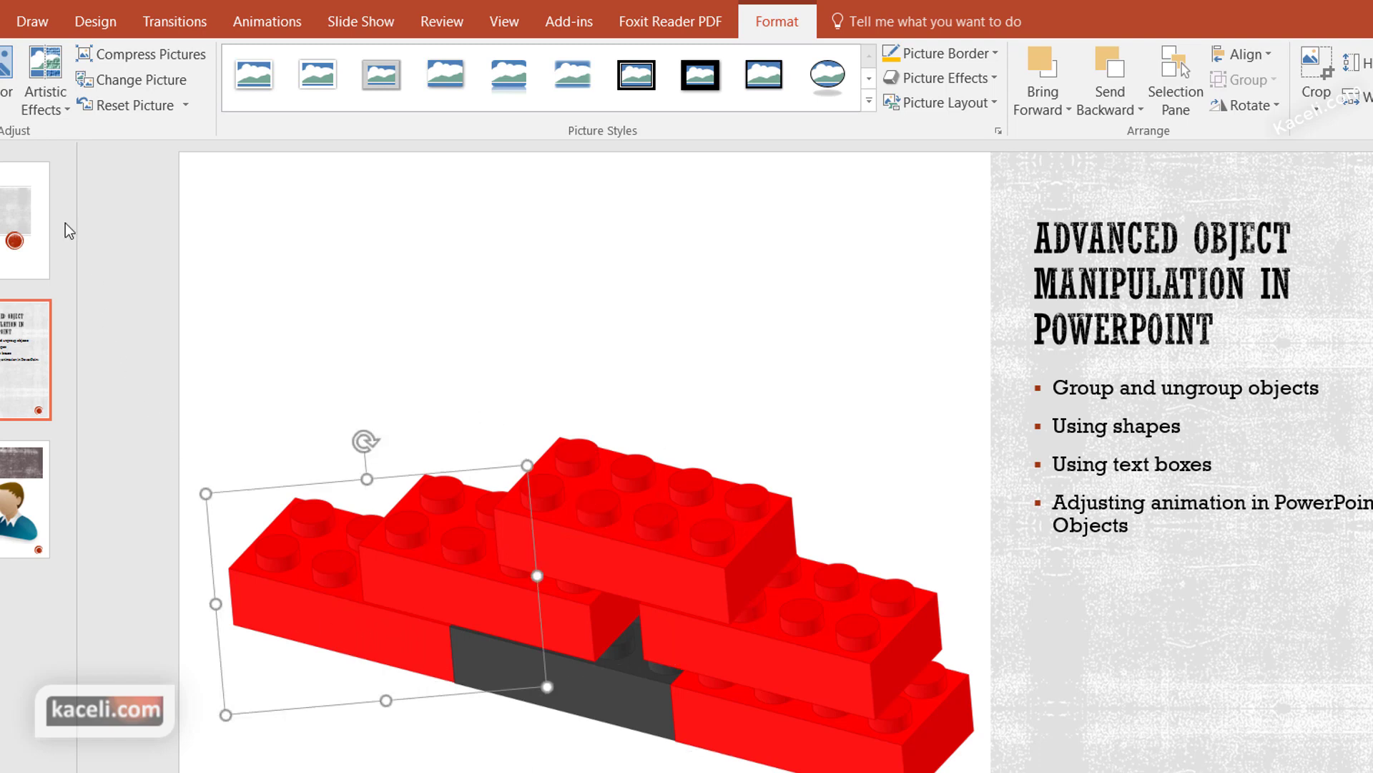
pyautogui.click(10, 93)
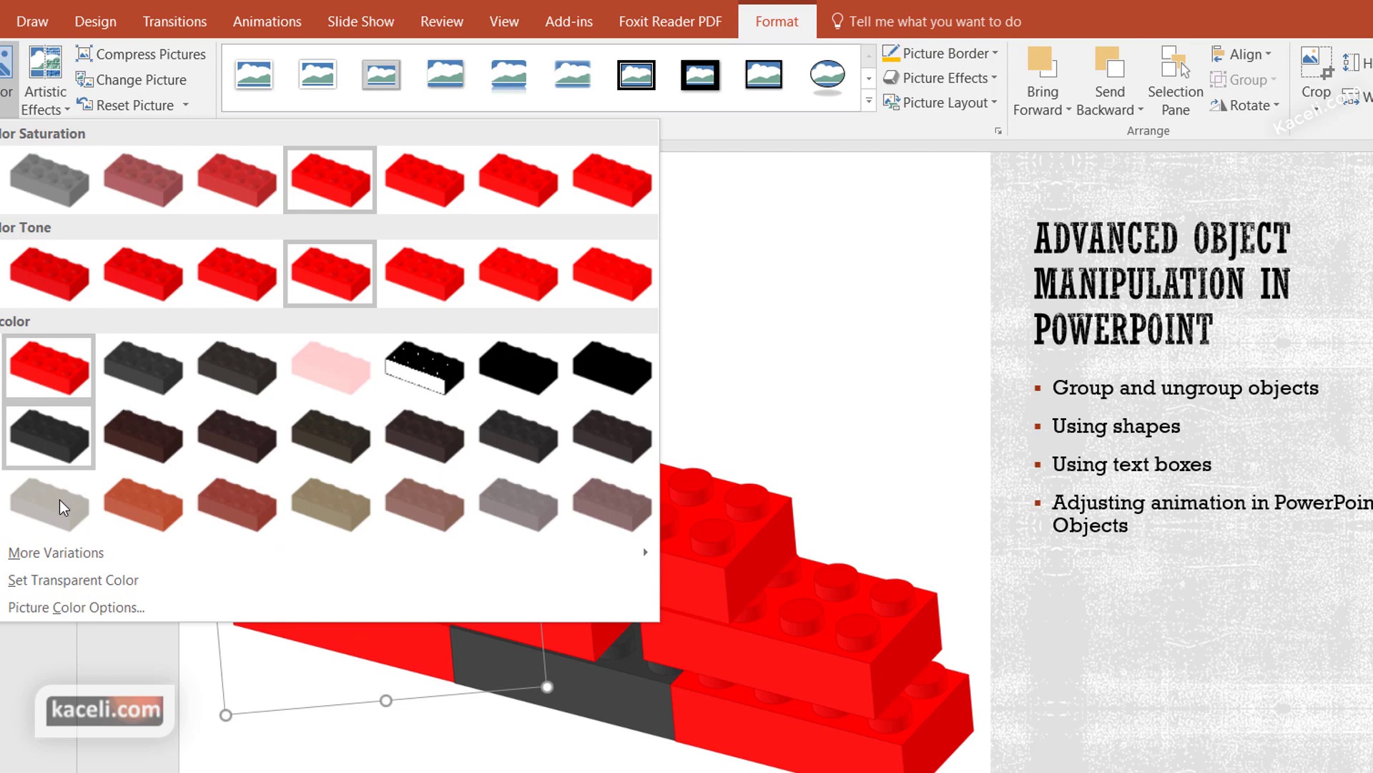
pyautogui.click(144, 513)
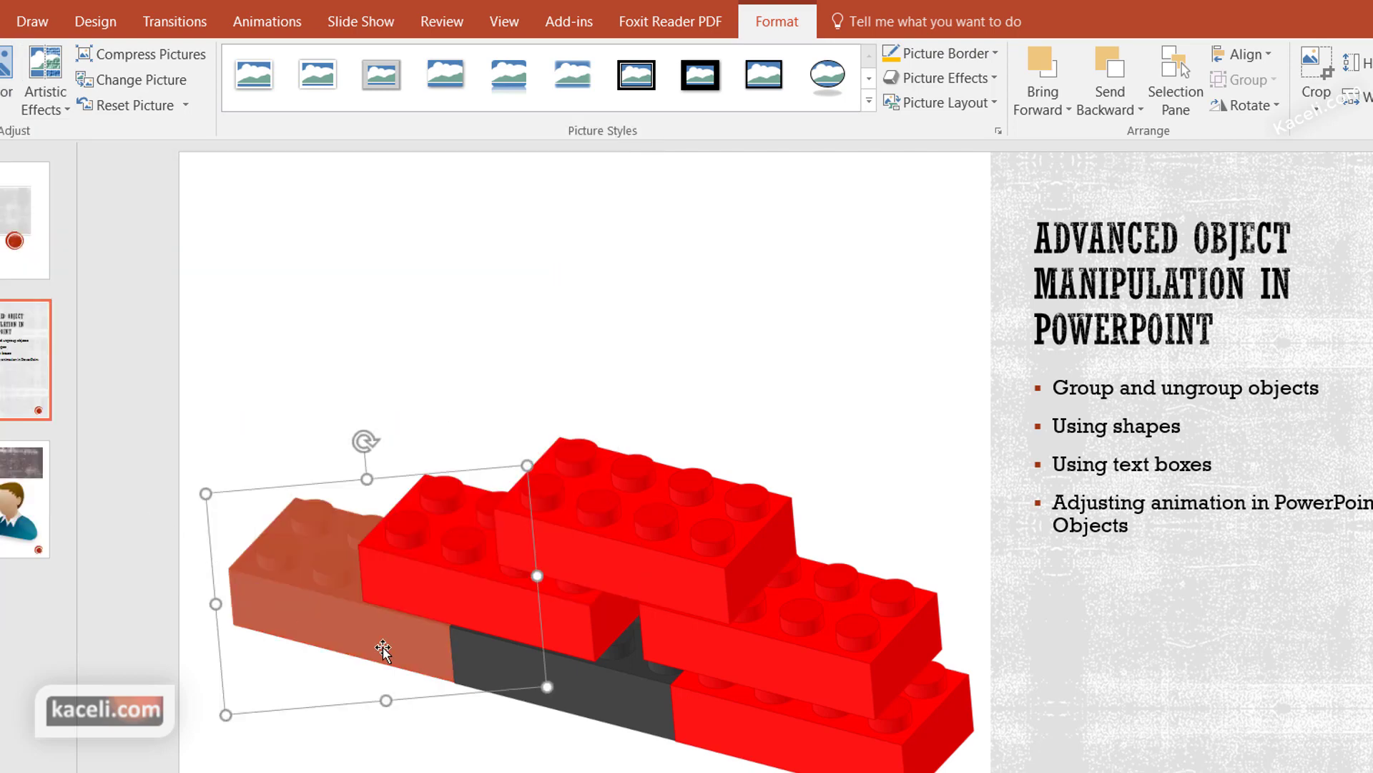
pyautogui.click(433, 572)
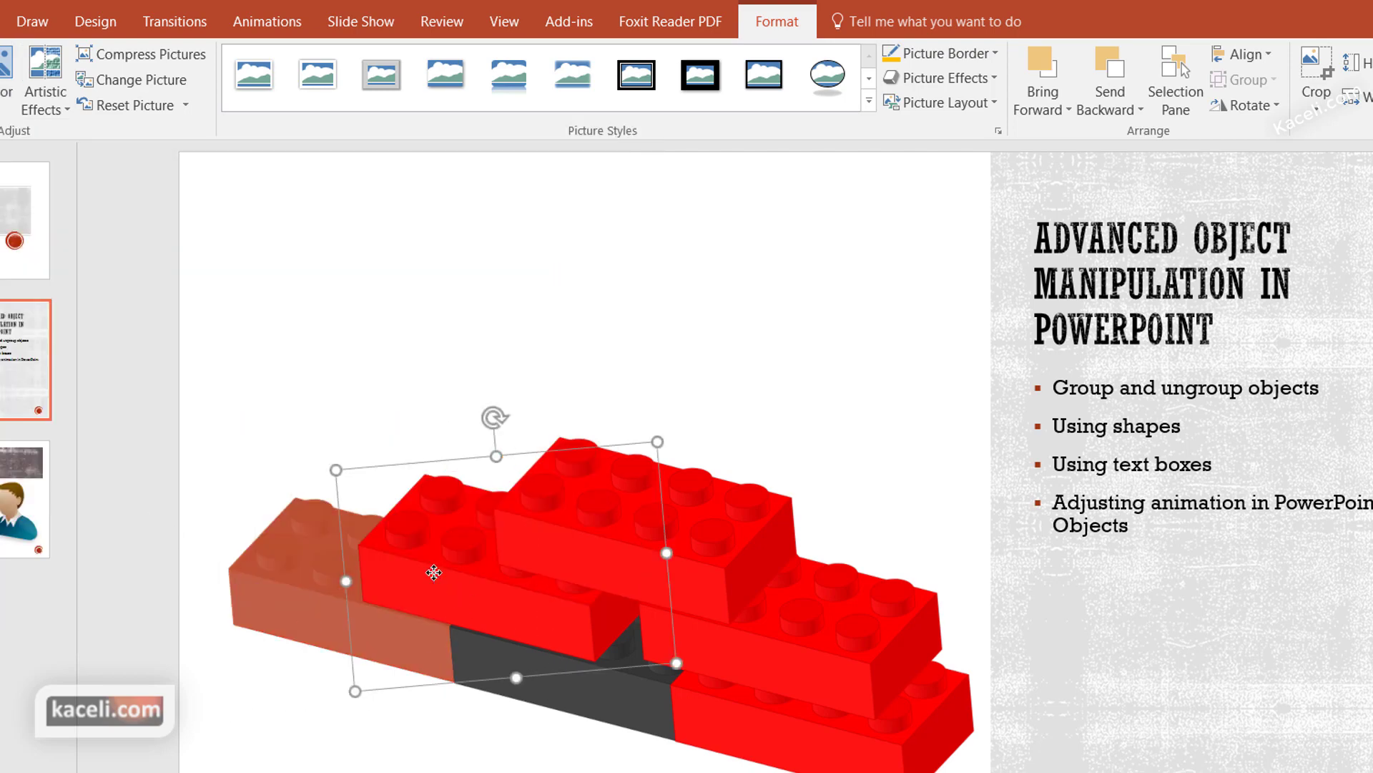
pyautogui.click(10, 93)
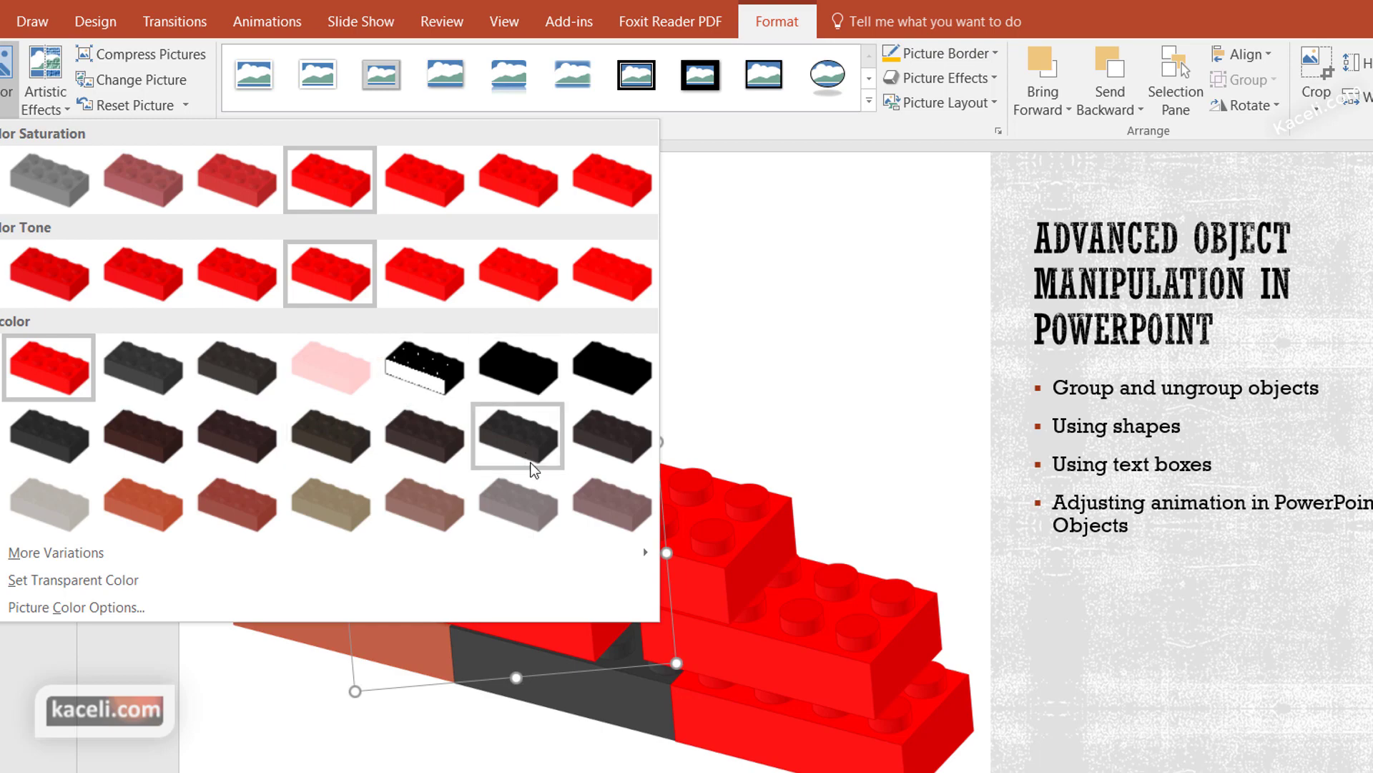
pyautogui.click(612, 507)
pyautogui.click(822, 644)
pyautogui.click(10, 93)
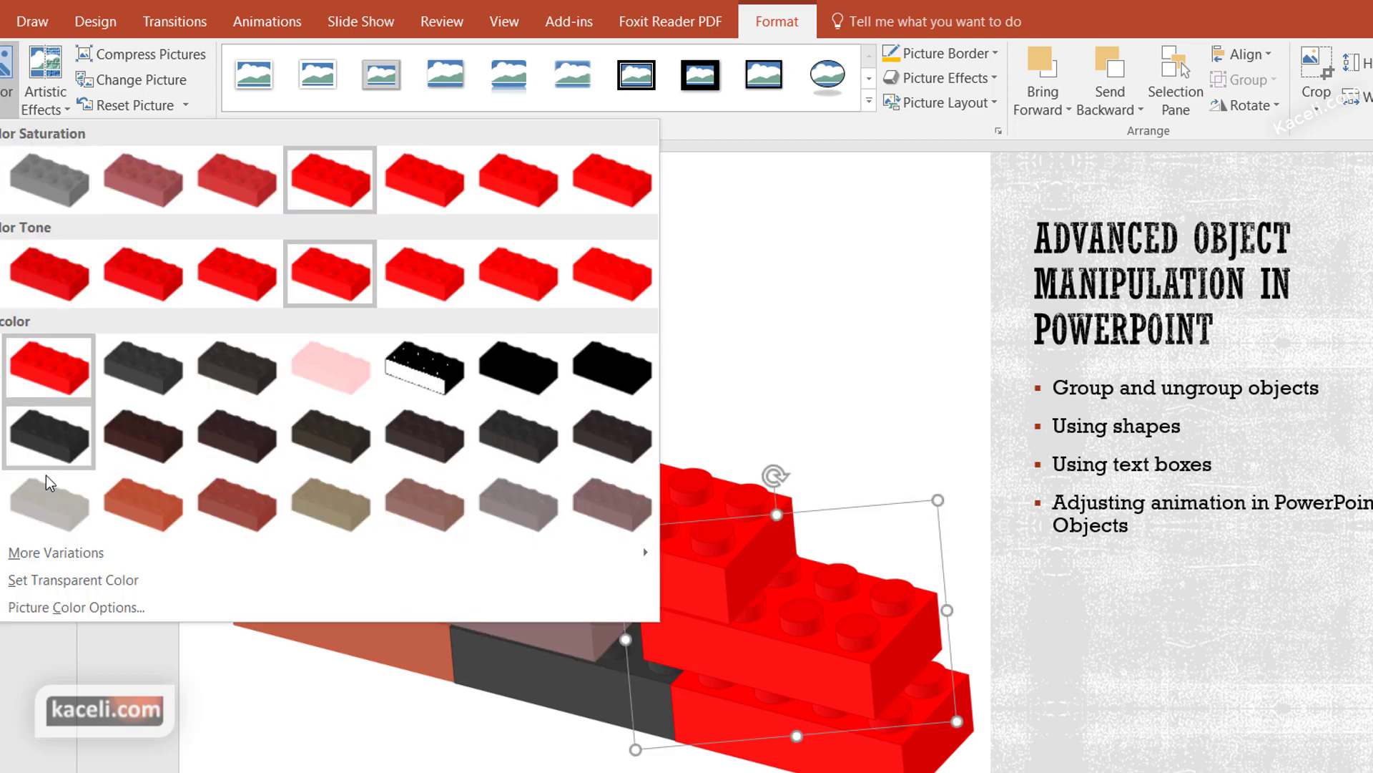
pyautogui.click(53, 501)
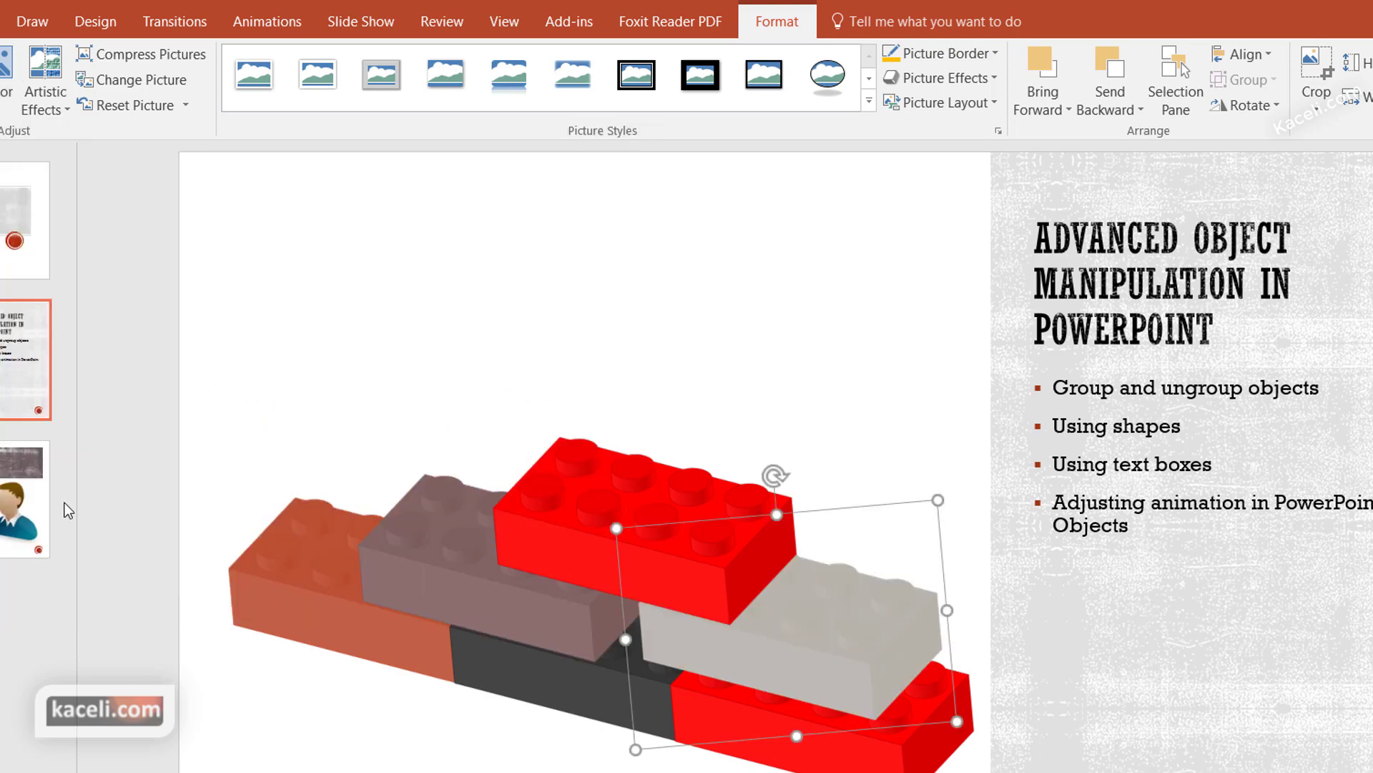
pyautogui.click(525, 521)
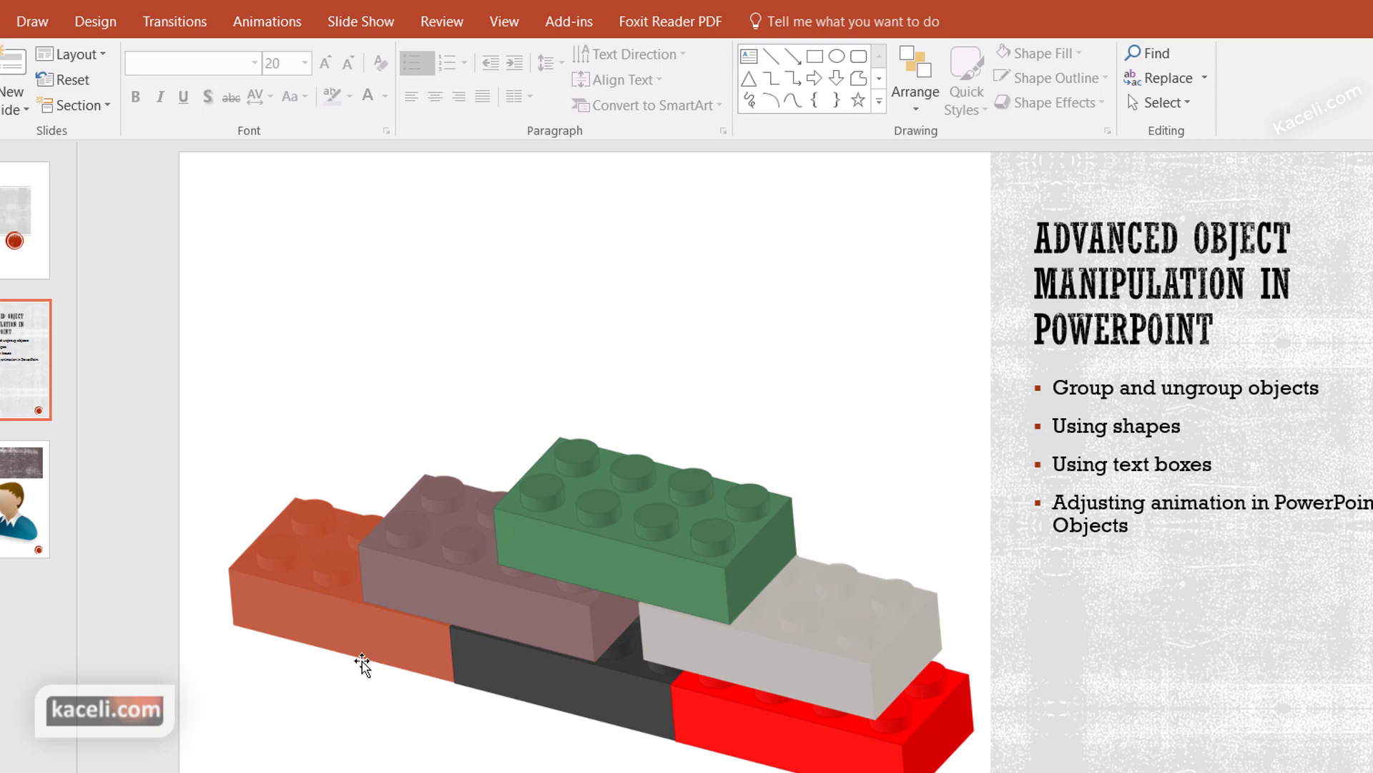
pyautogui.click(303, 614)
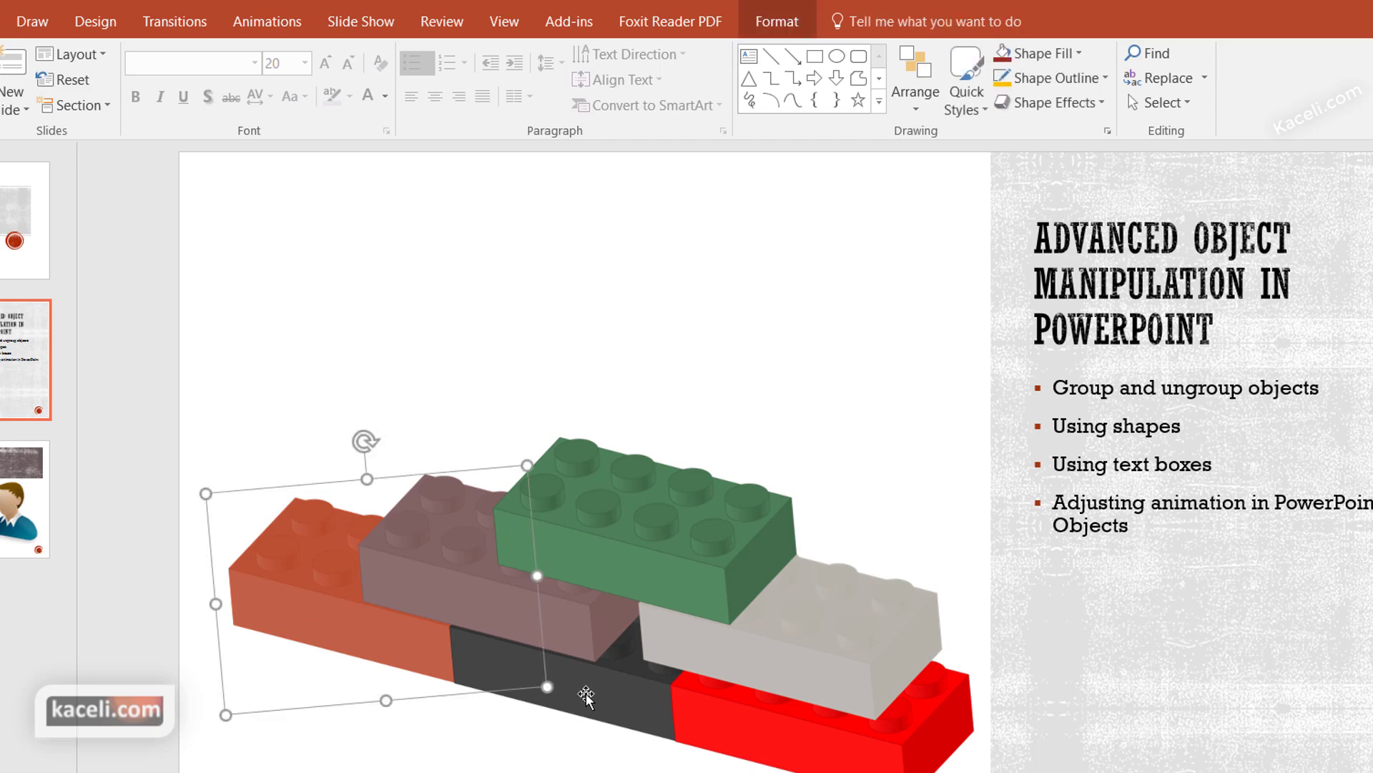
pyautogui.click(729, 740)
pyautogui.click(824, 763)
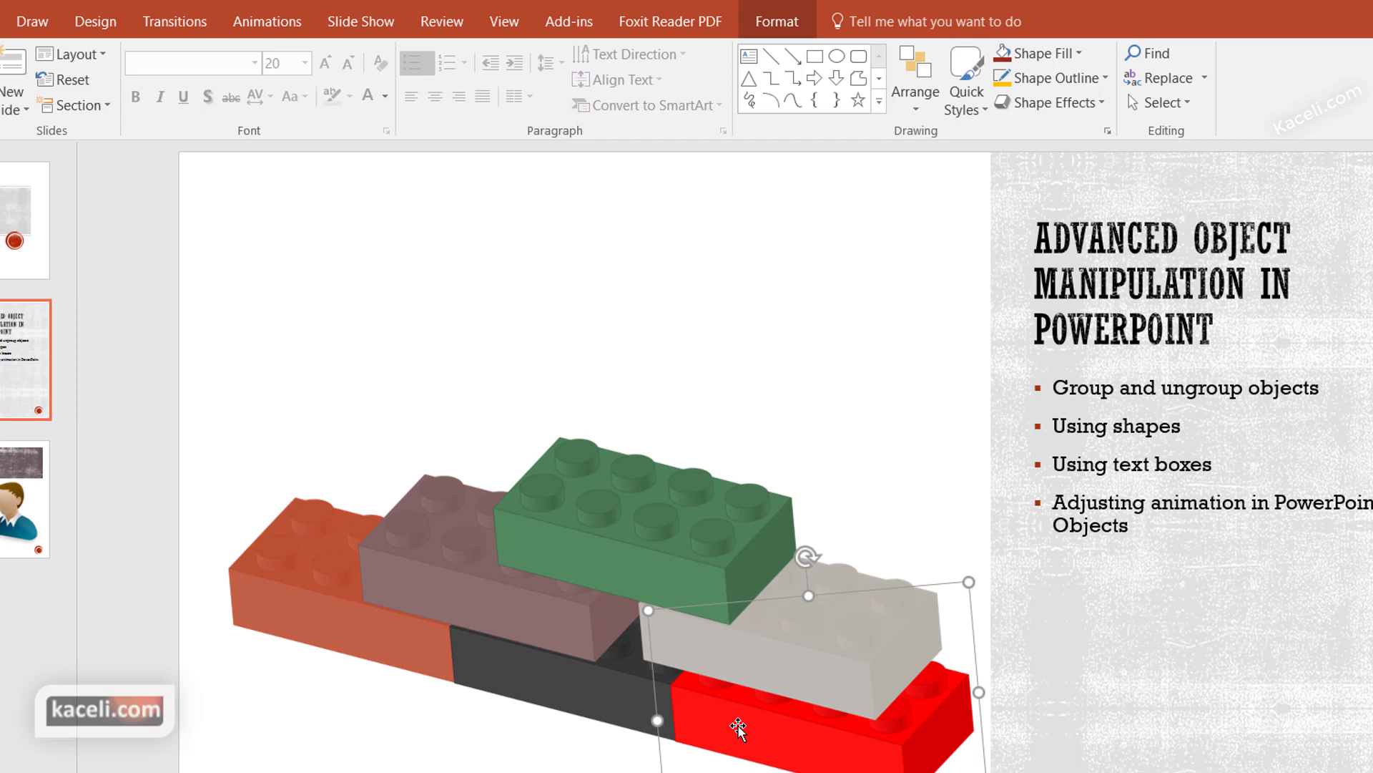
# Add a text box on the red brick reading 'Traditional'.
pyautogui.click(465, 671)
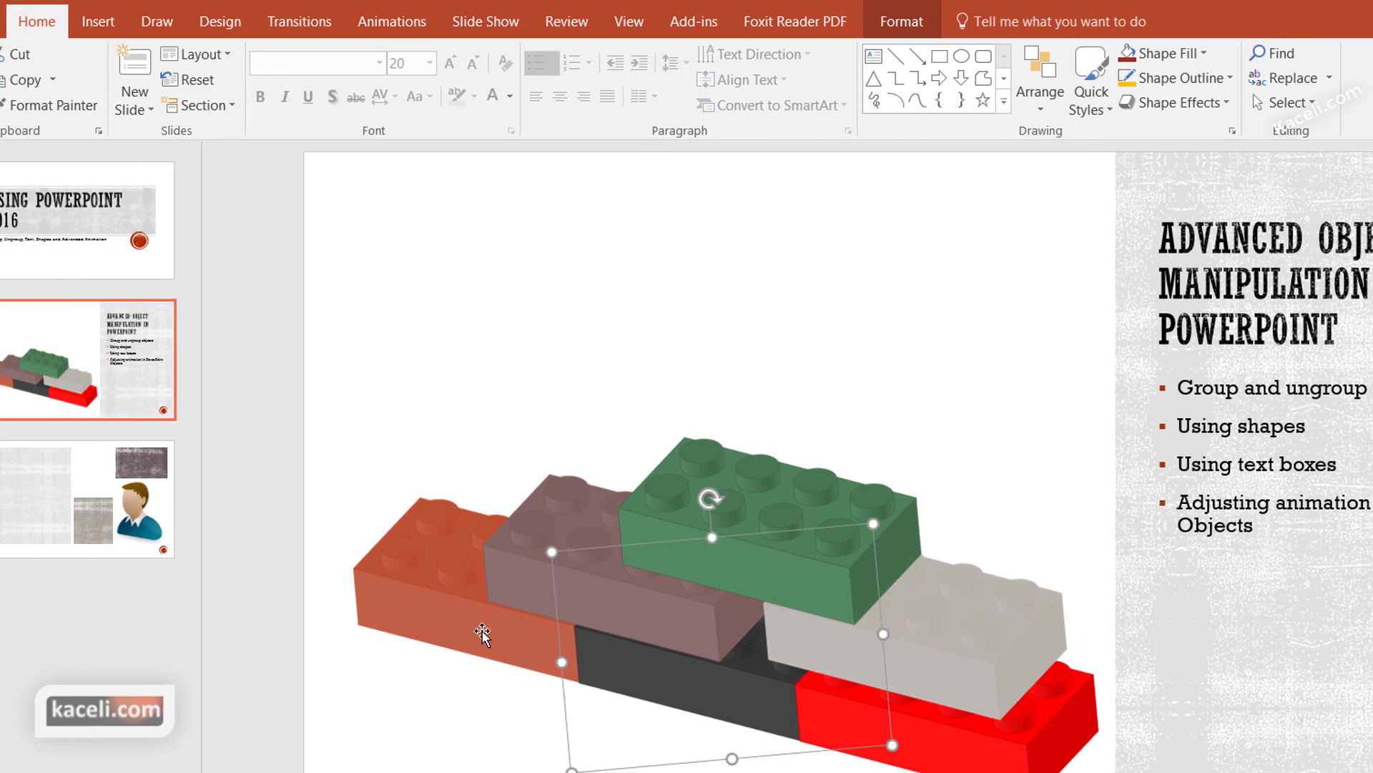
pyautogui.press('Escape')
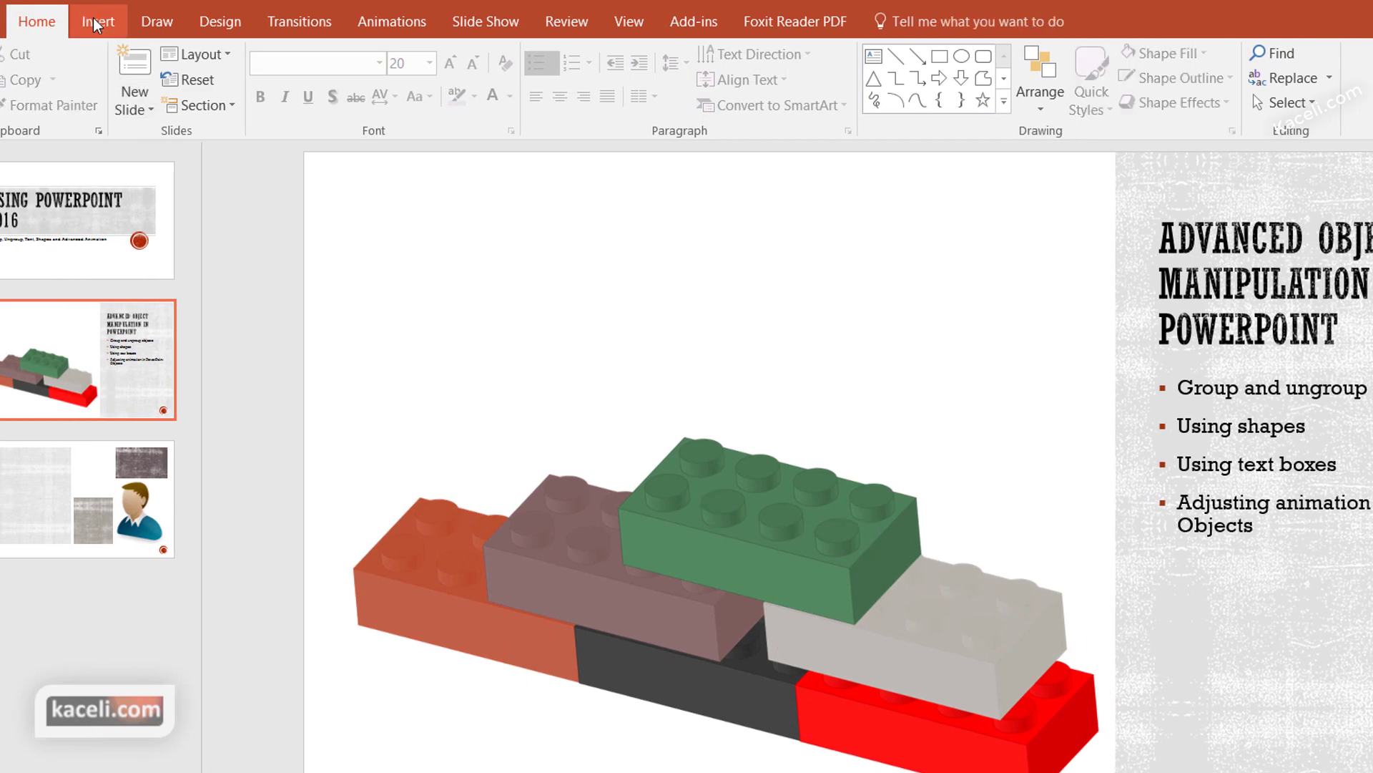
pyautogui.click(93, 16)
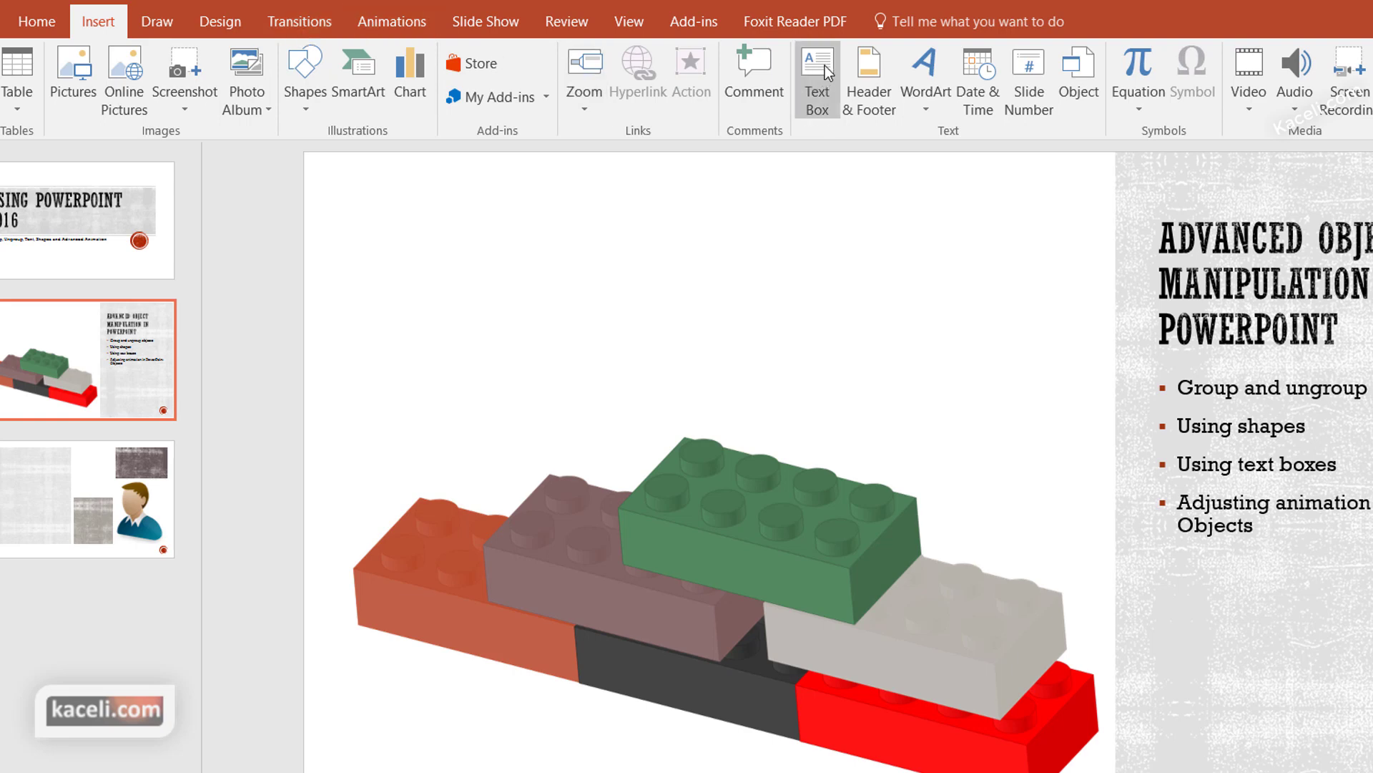
pyautogui.click(824, 68)
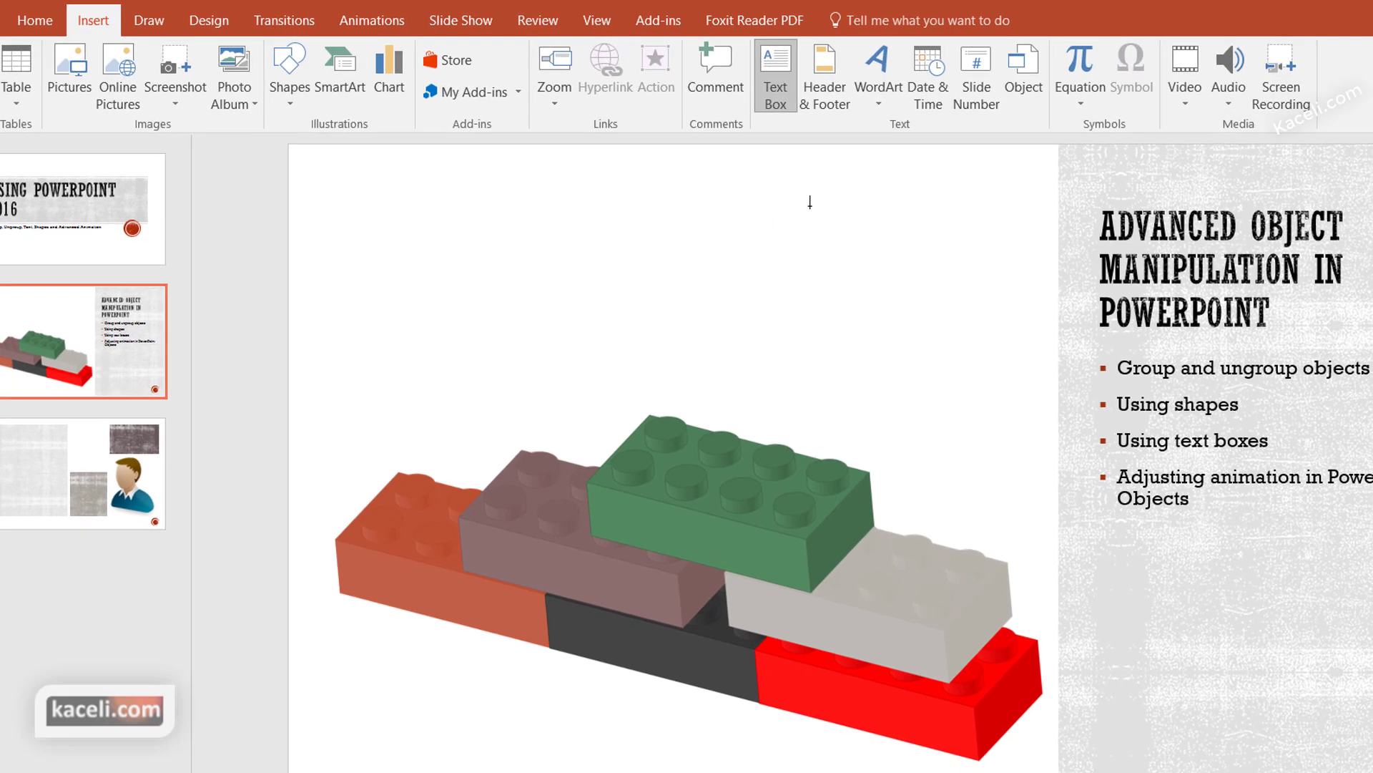
pyautogui.click(803, 689)
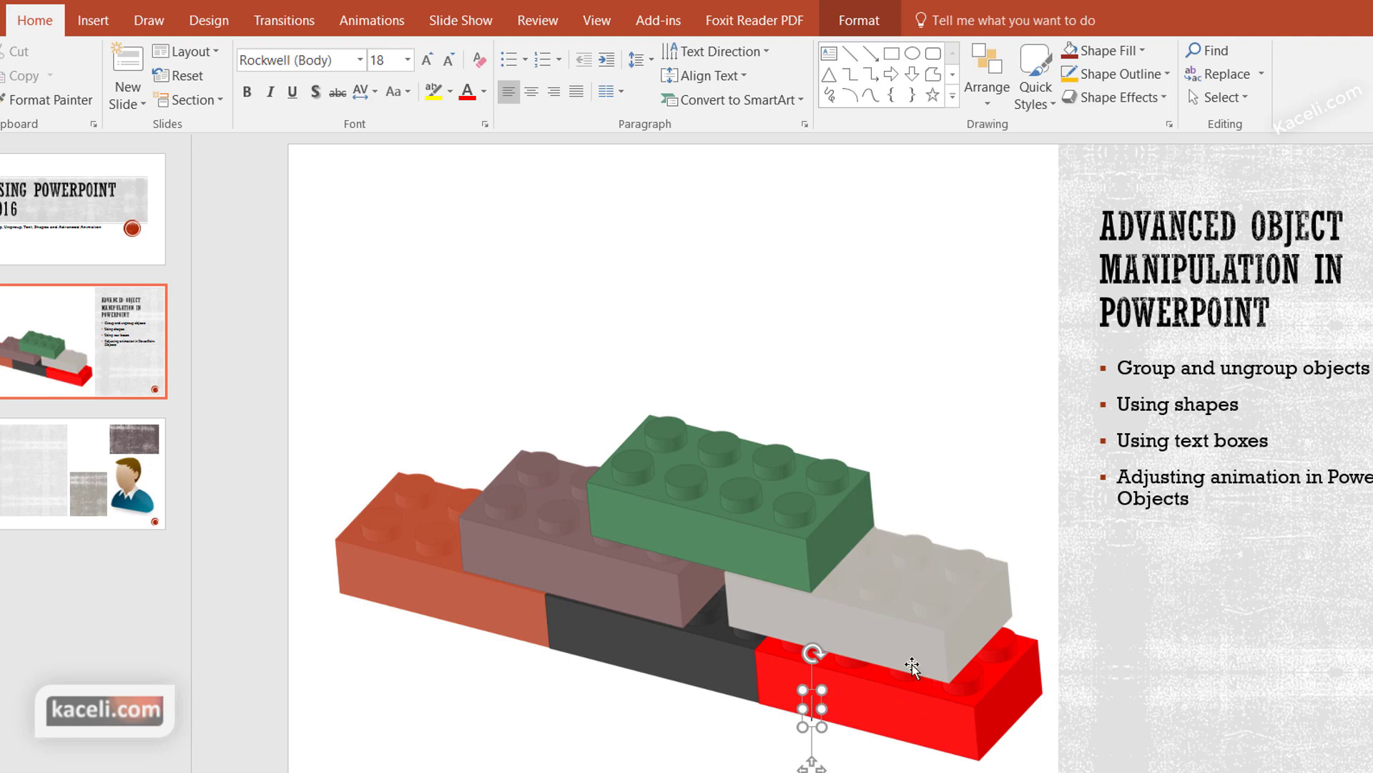
pyautogui.write('Traditional')
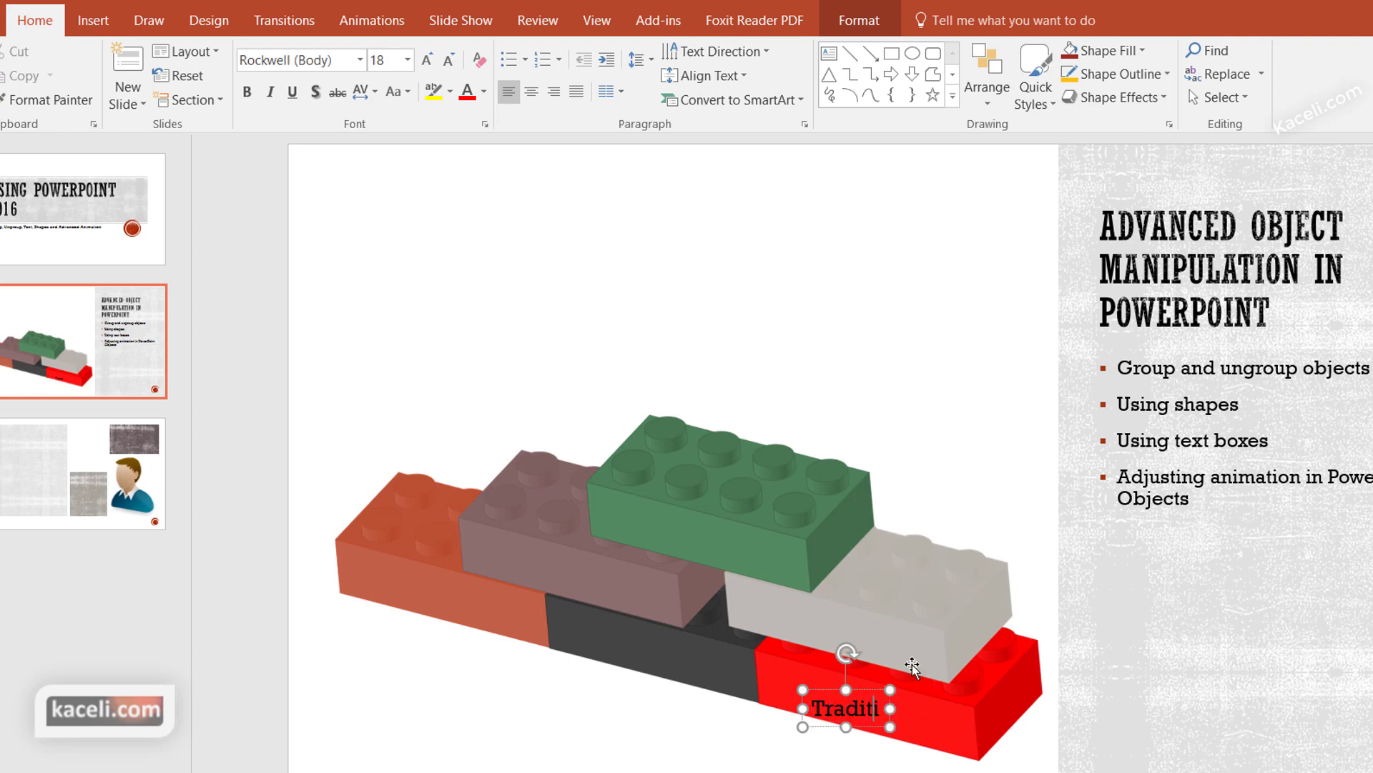
# Make the Traditional text white.
pyautogui.doubleClick(894, 707)
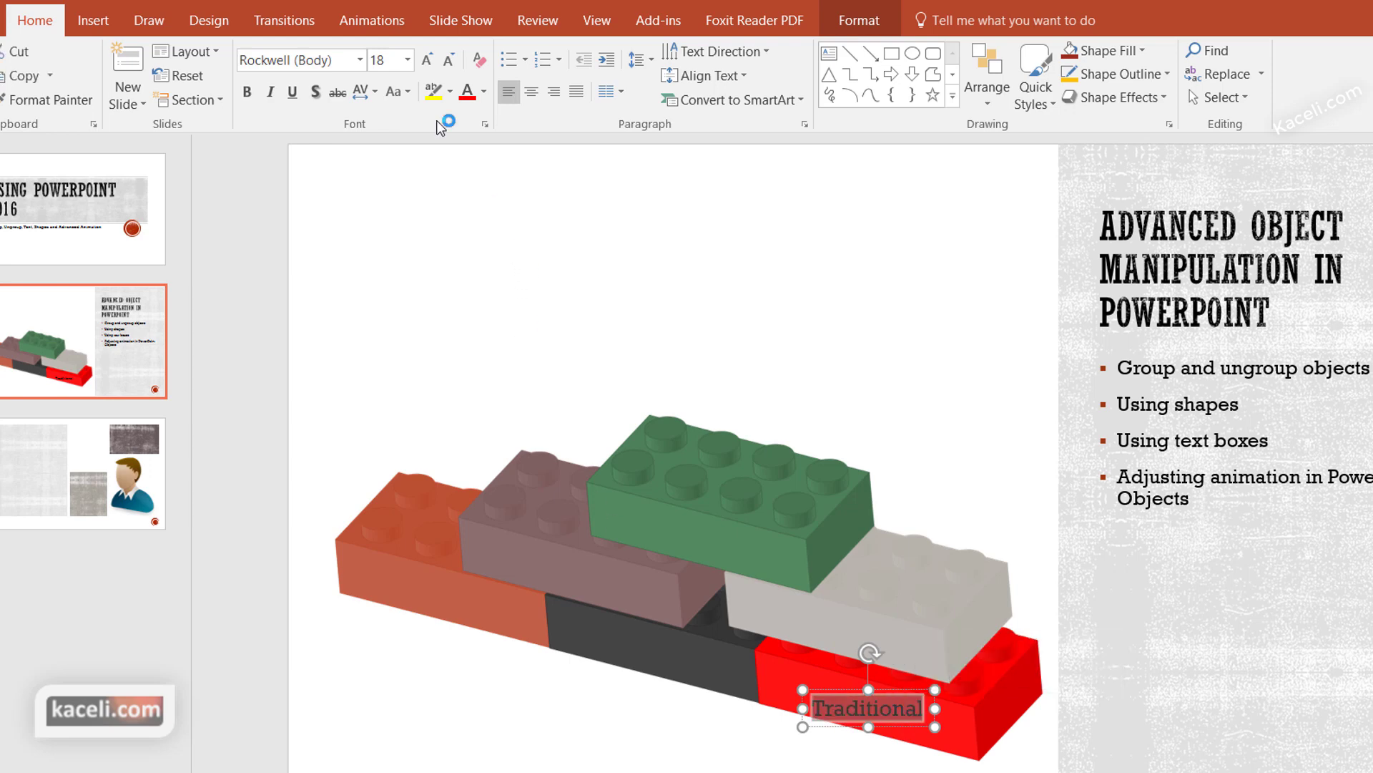
pyautogui.click(490, 99)
pyautogui.click(468, 136)
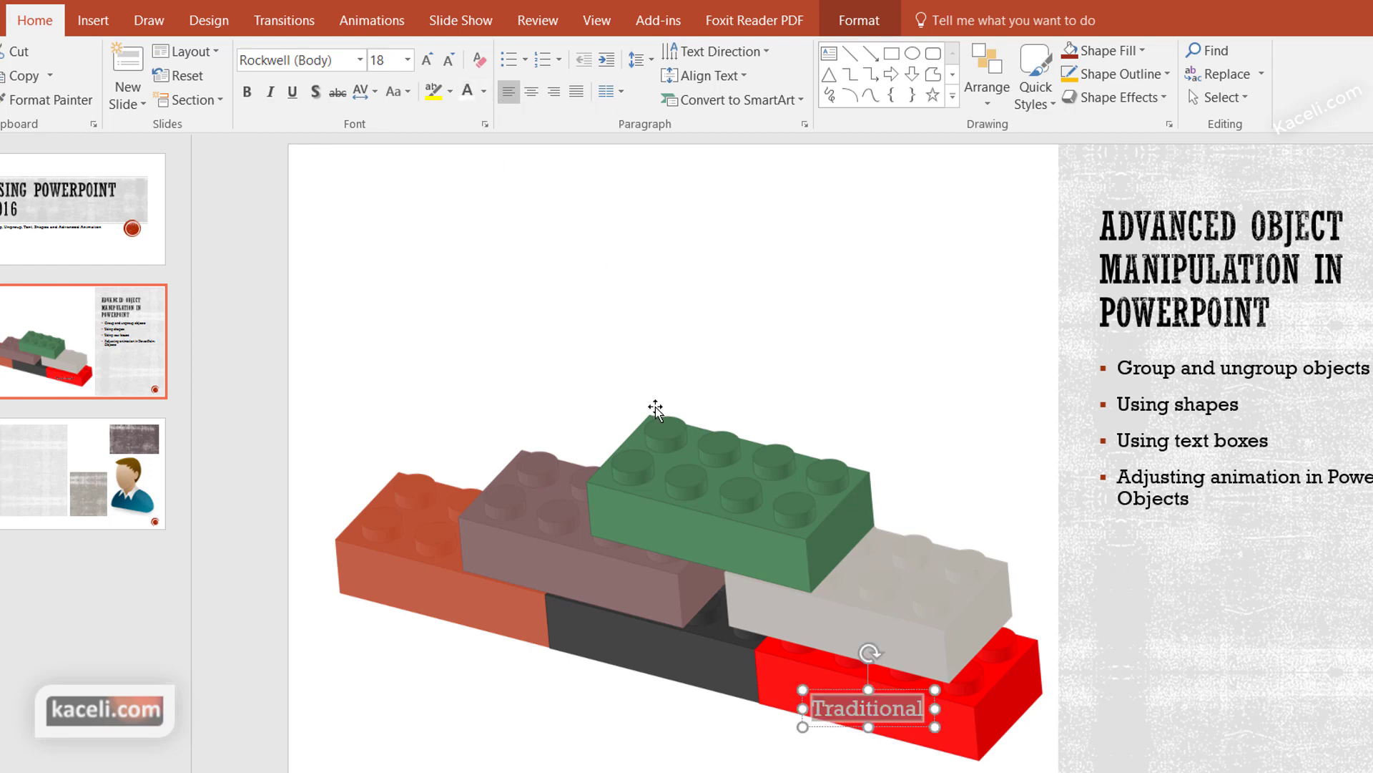
# Tilt the Traditional label to match the brick's angle.
pyautogui.click(806, 759)
pyautogui.click(597, 755)
pyautogui.click(879, 712)
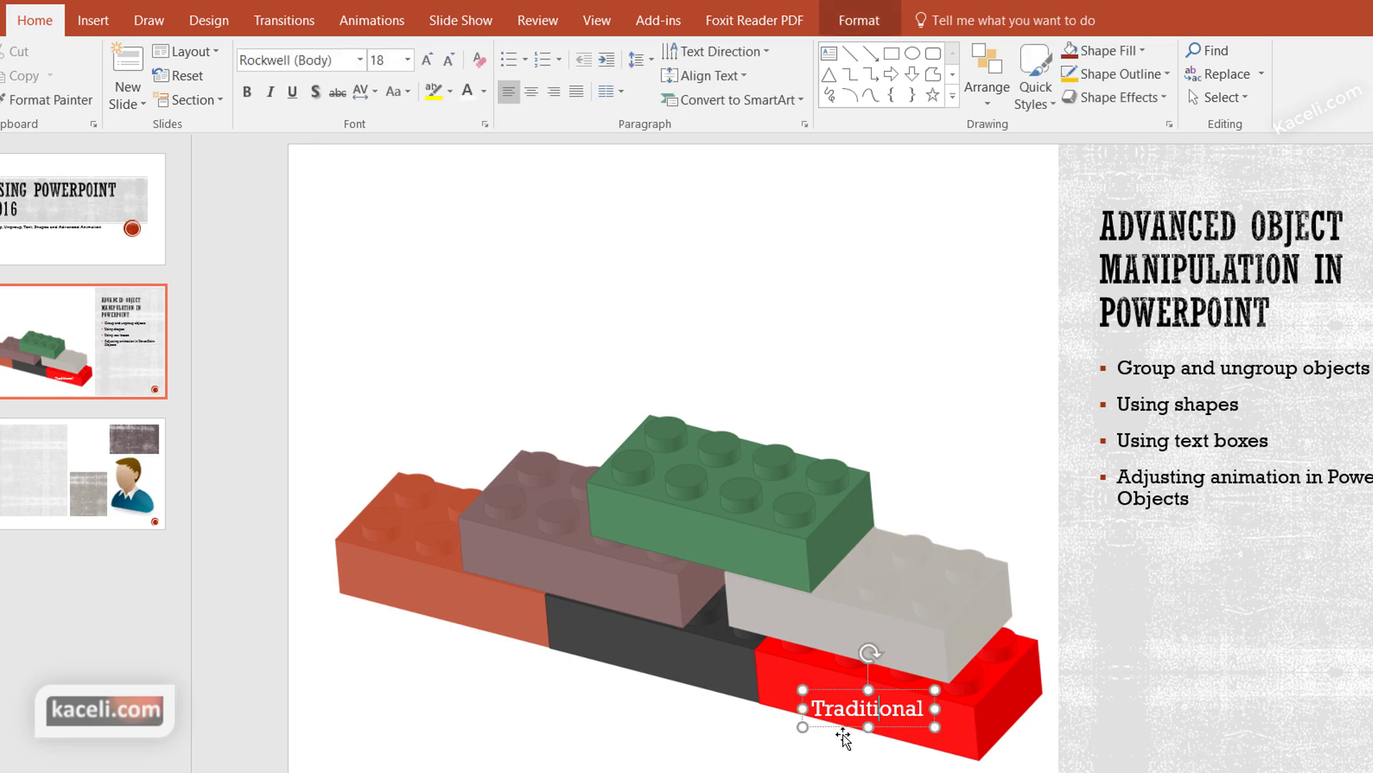
pyautogui.click(697, 761)
pyautogui.click(905, 709)
pyautogui.moveTo(874, 651); pyautogui.dragTo(885, 659)
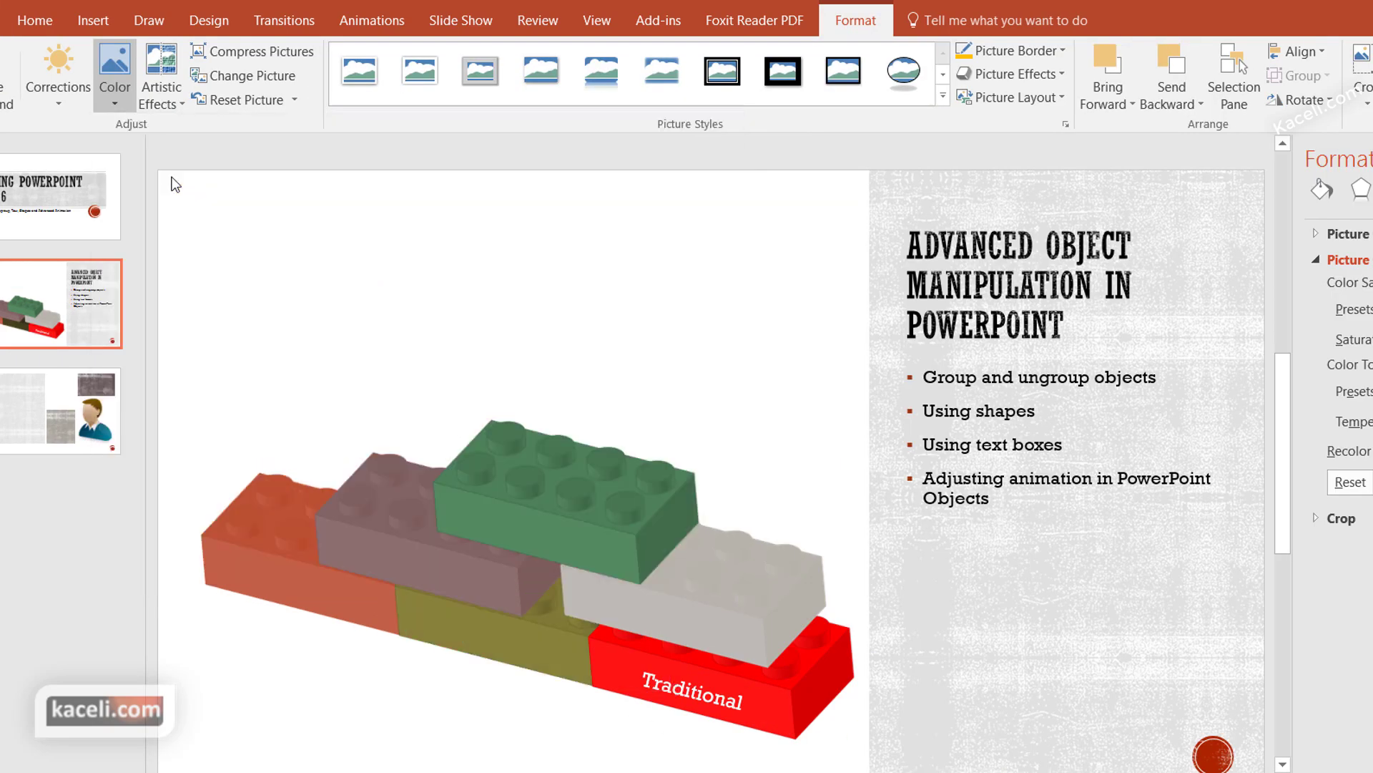
# Select the whole Traditional text box on the red brick and paste a duplicate.
pyautogui.press('Escape')
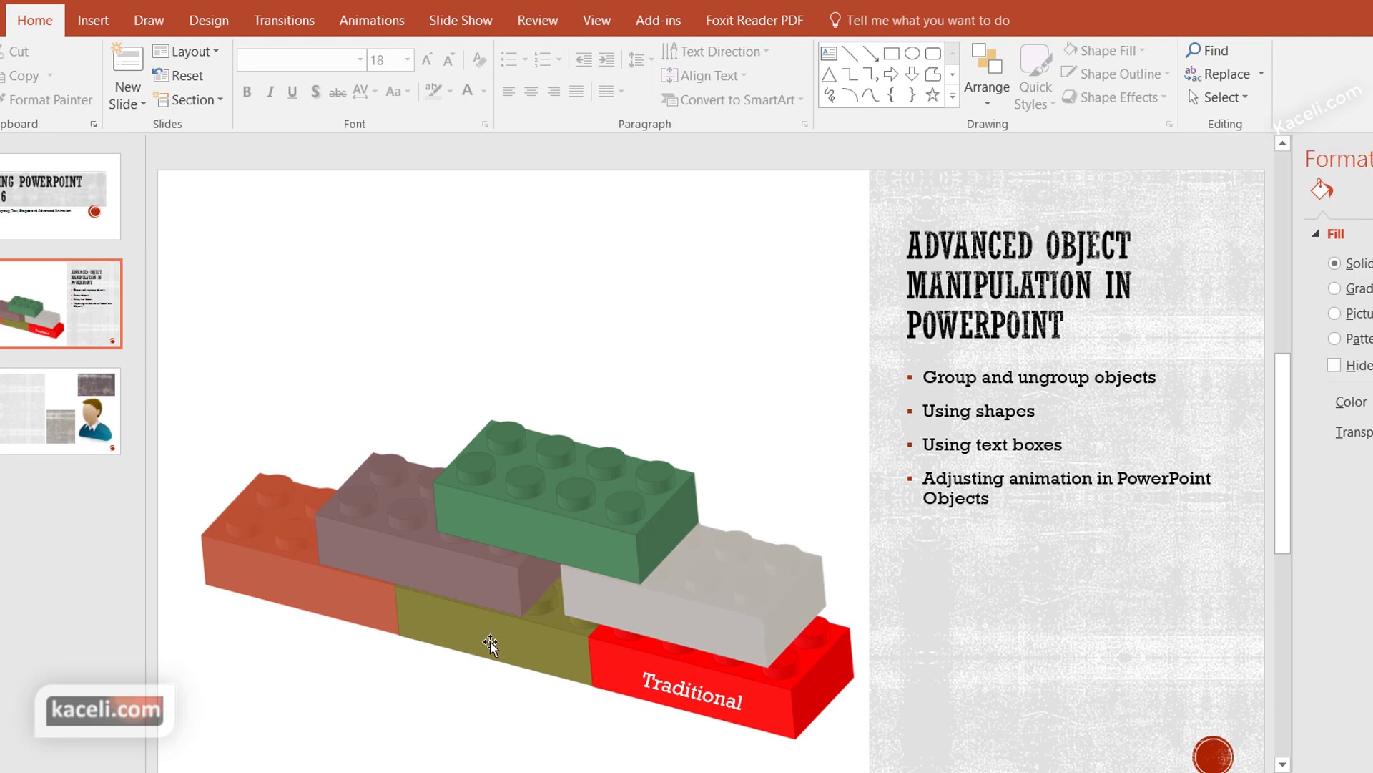
pyautogui.click(685, 695)
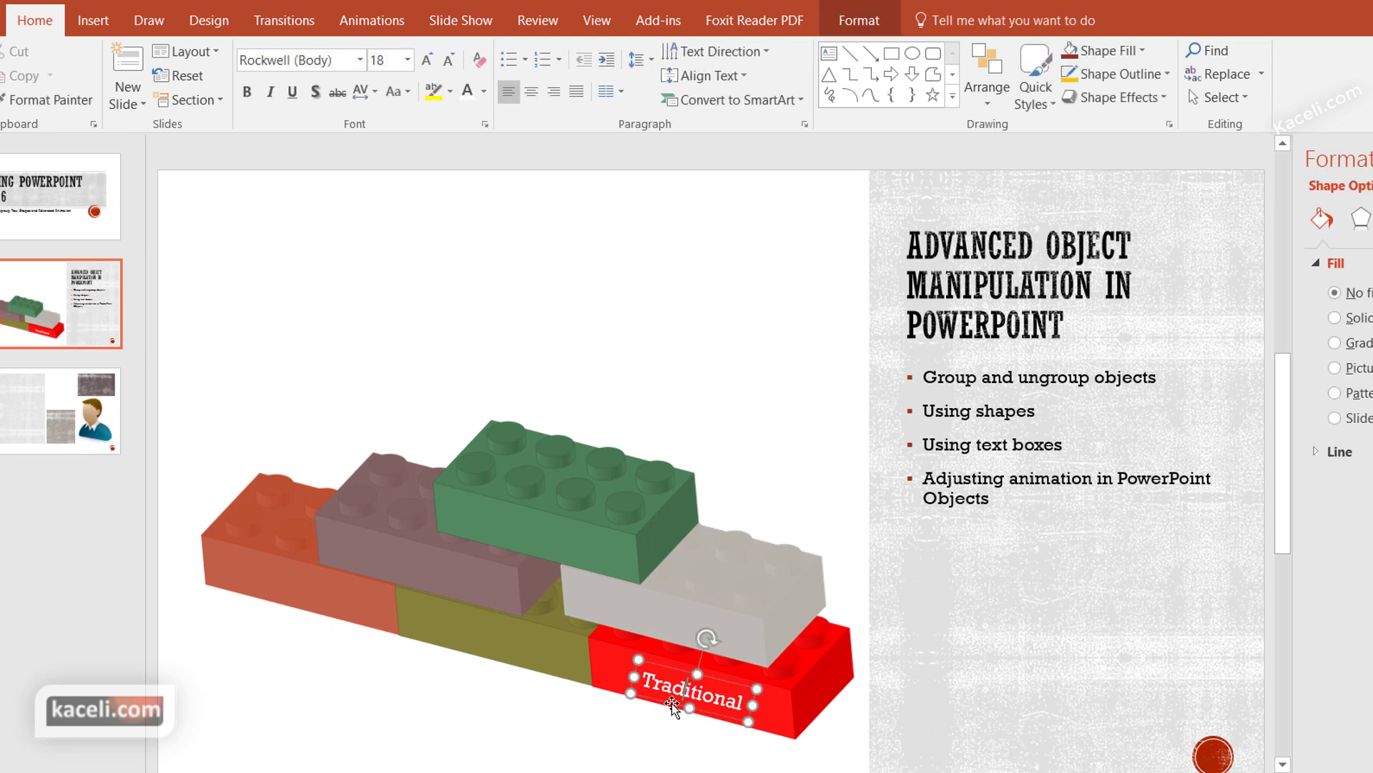
pyautogui.click(672, 704)
pyautogui.click(405, 699)
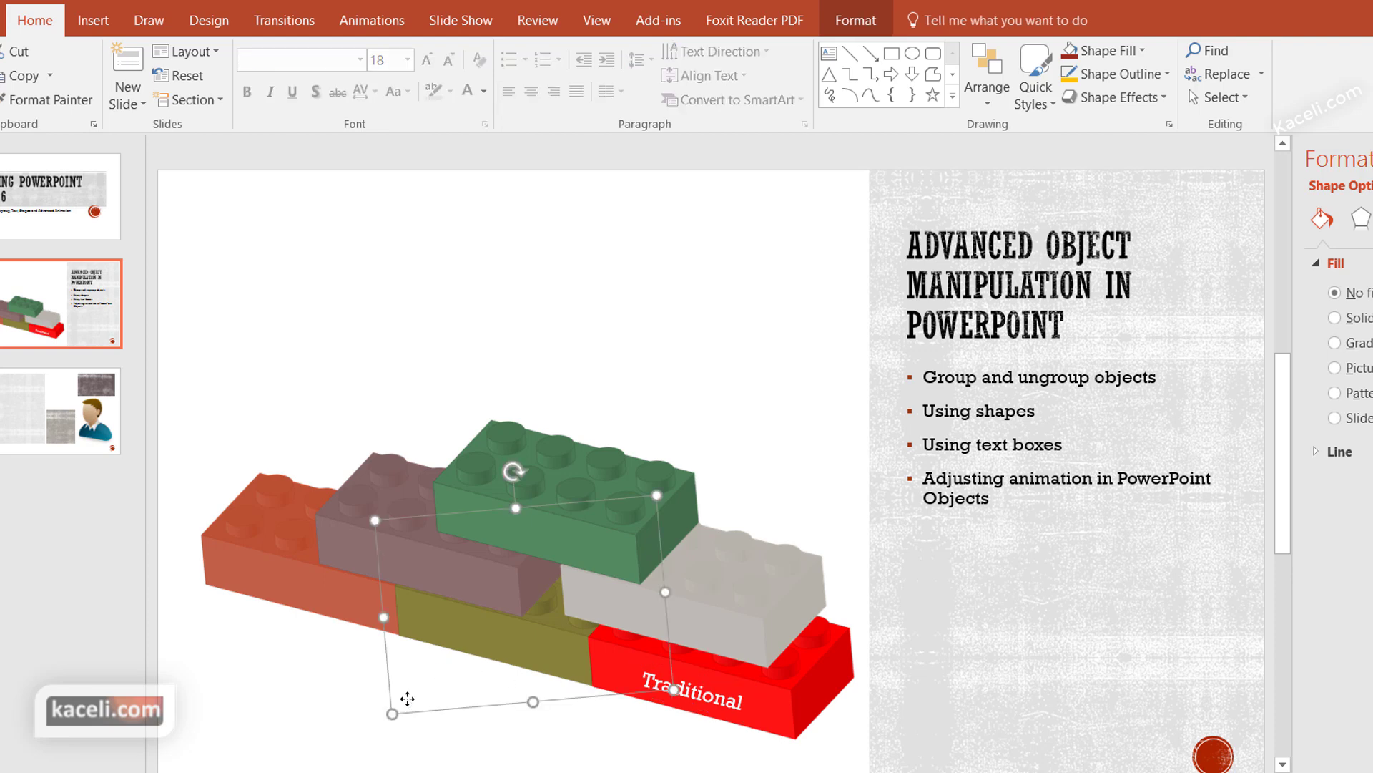
pyautogui.click(399, 751)
pyautogui.hotkey('ctrl', 'v')
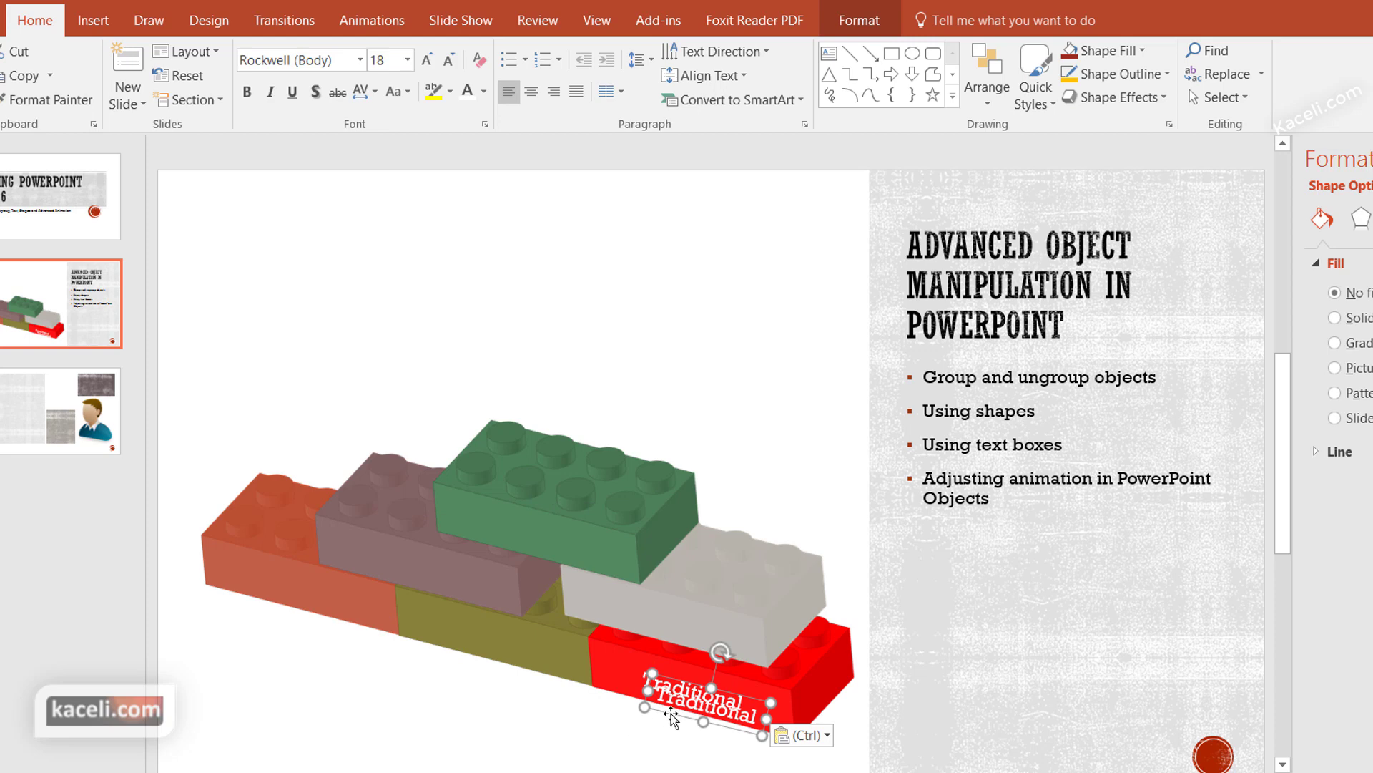
# Move the copied label onto the olive brick and retype it as 'Hybrid'.
pyautogui.moveTo(673, 716); pyautogui.dragTo(456, 642)
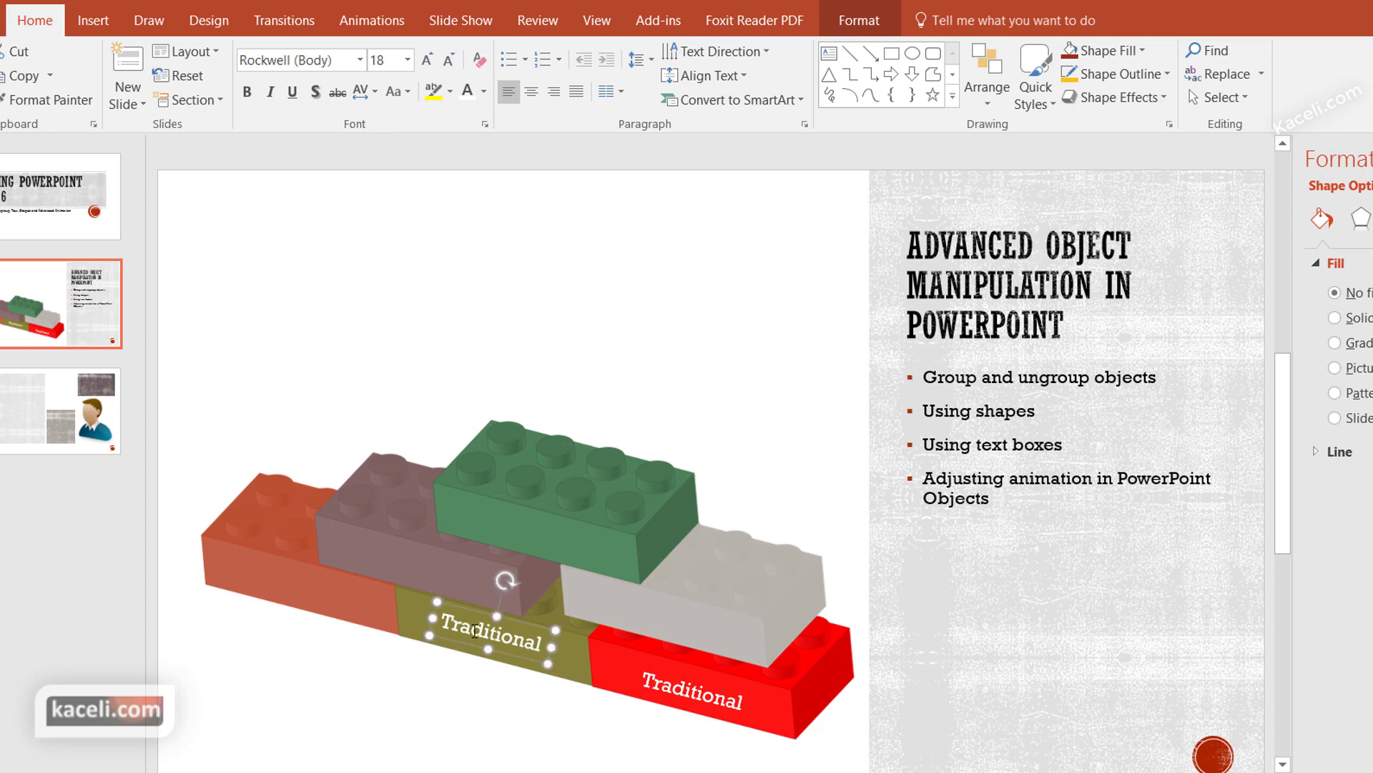
pyautogui.doubleClick(475, 631)
pyautogui.write('Hybrid')
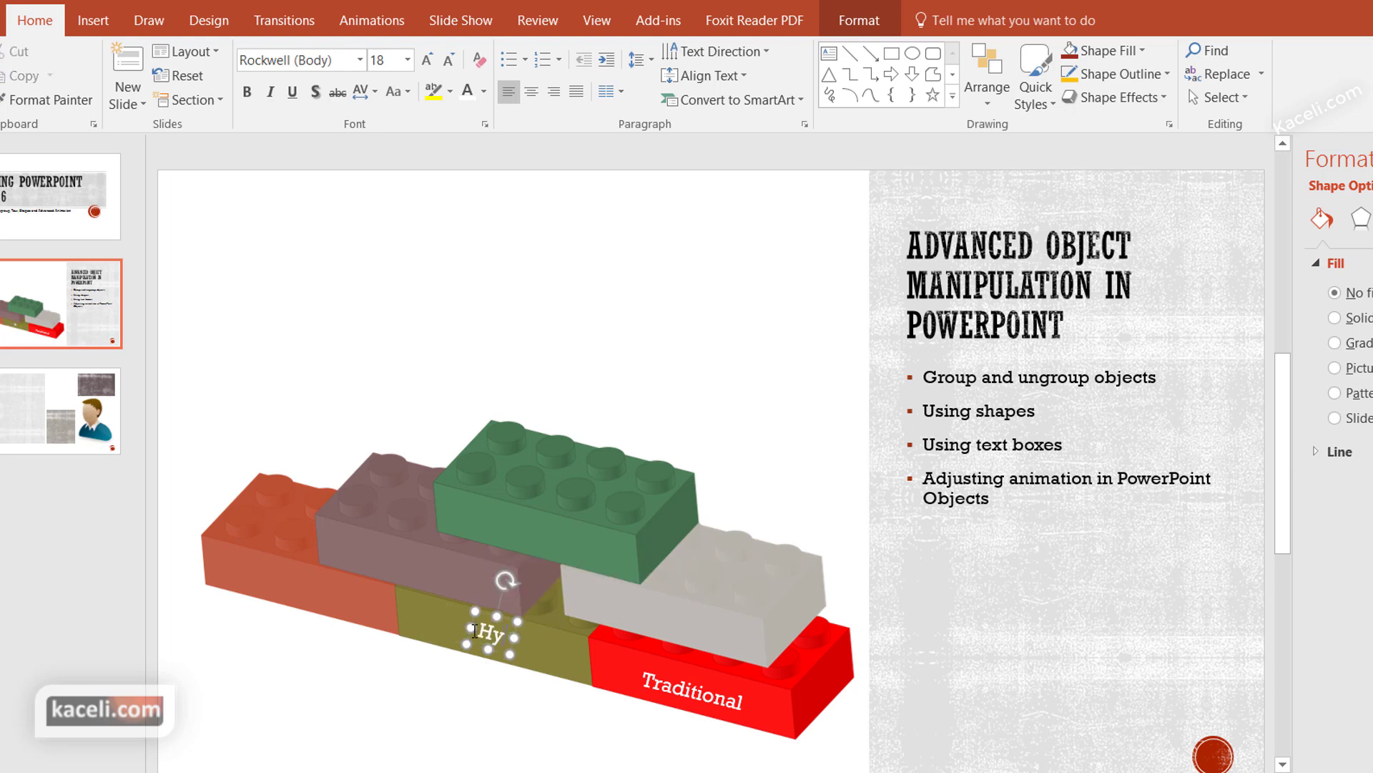
pyautogui.click(399, 701)
# Paste another label copy onto the orange brick and type 'Competency'.
pyautogui.click(296, 586)
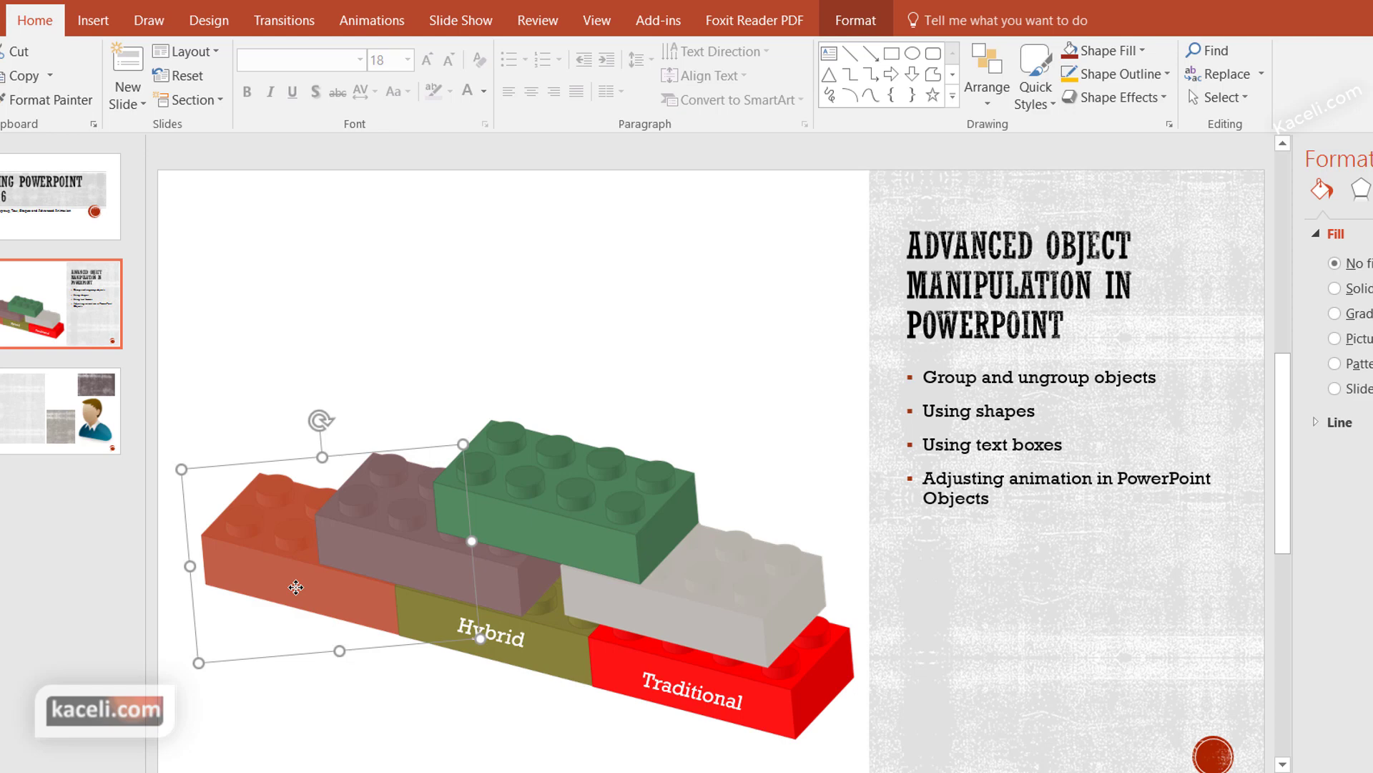
pyautogui.click(270, 752)
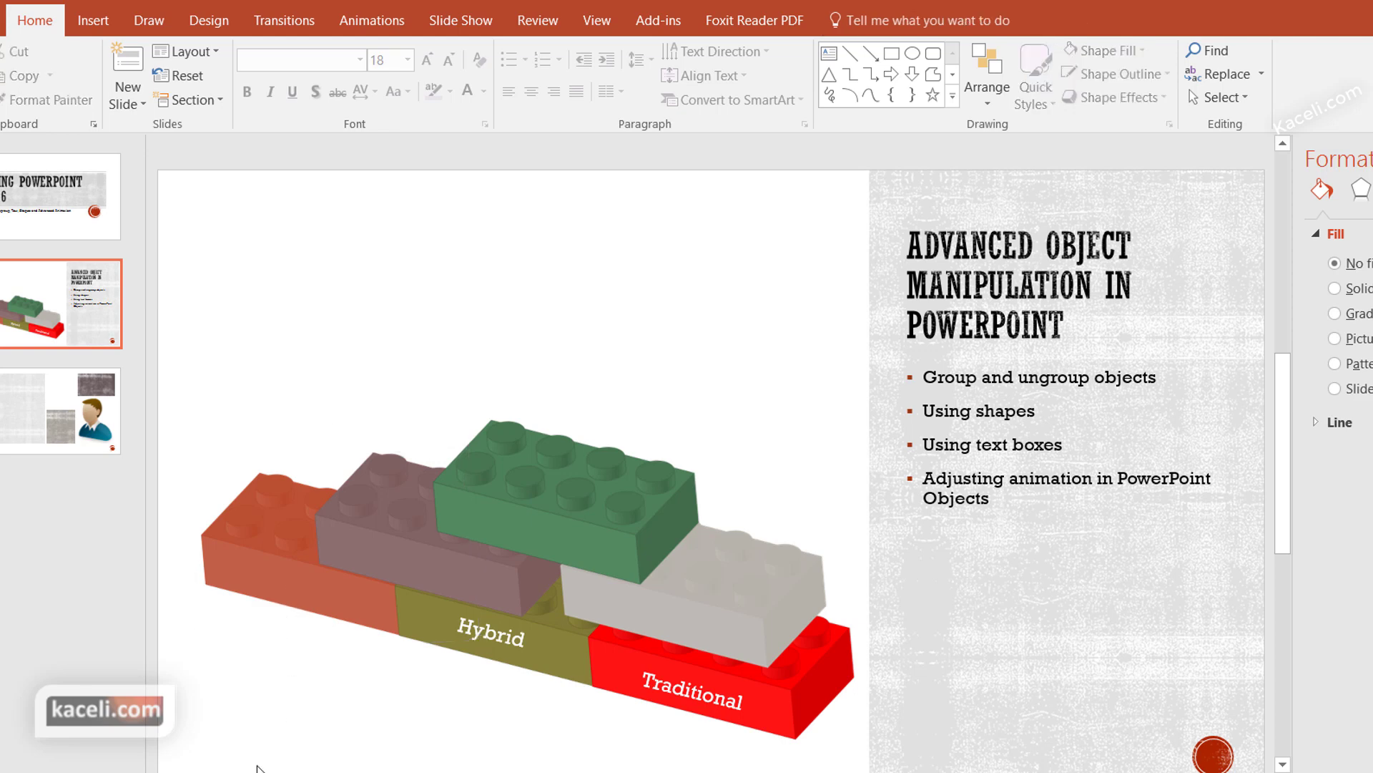
pyautogui.hotkey('ctrl', 'v')
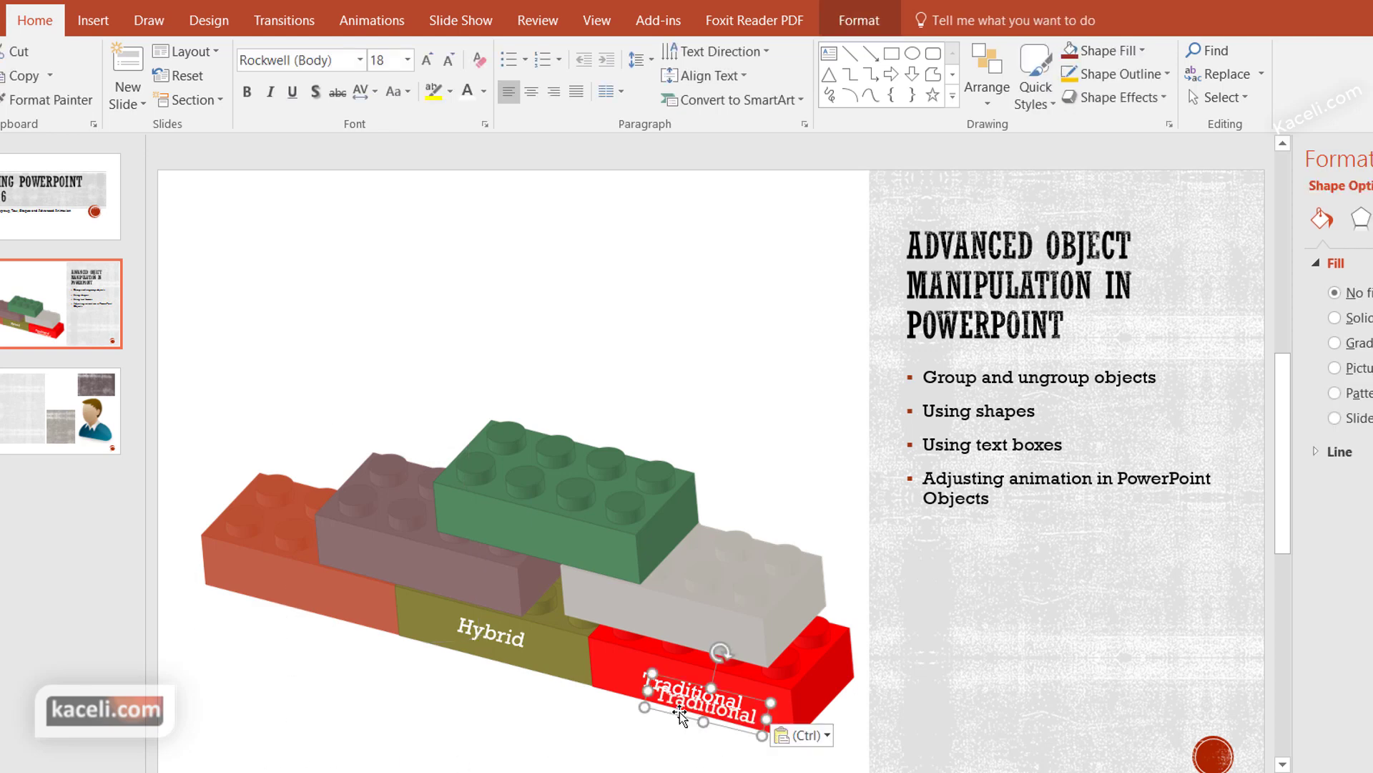
pyautogui.moveTo(676, 715); pyautogui.dragTo(285, 581)
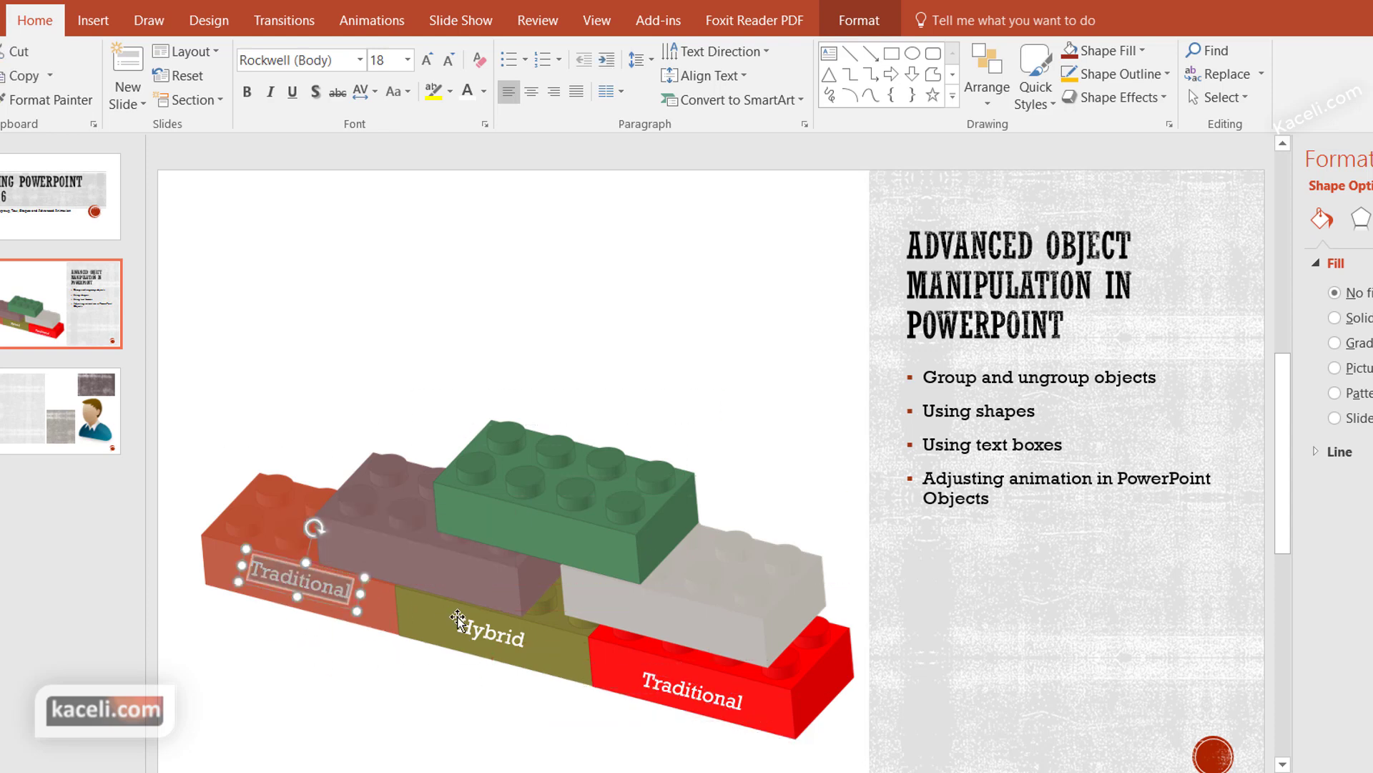
pyautogui.write('Competency')
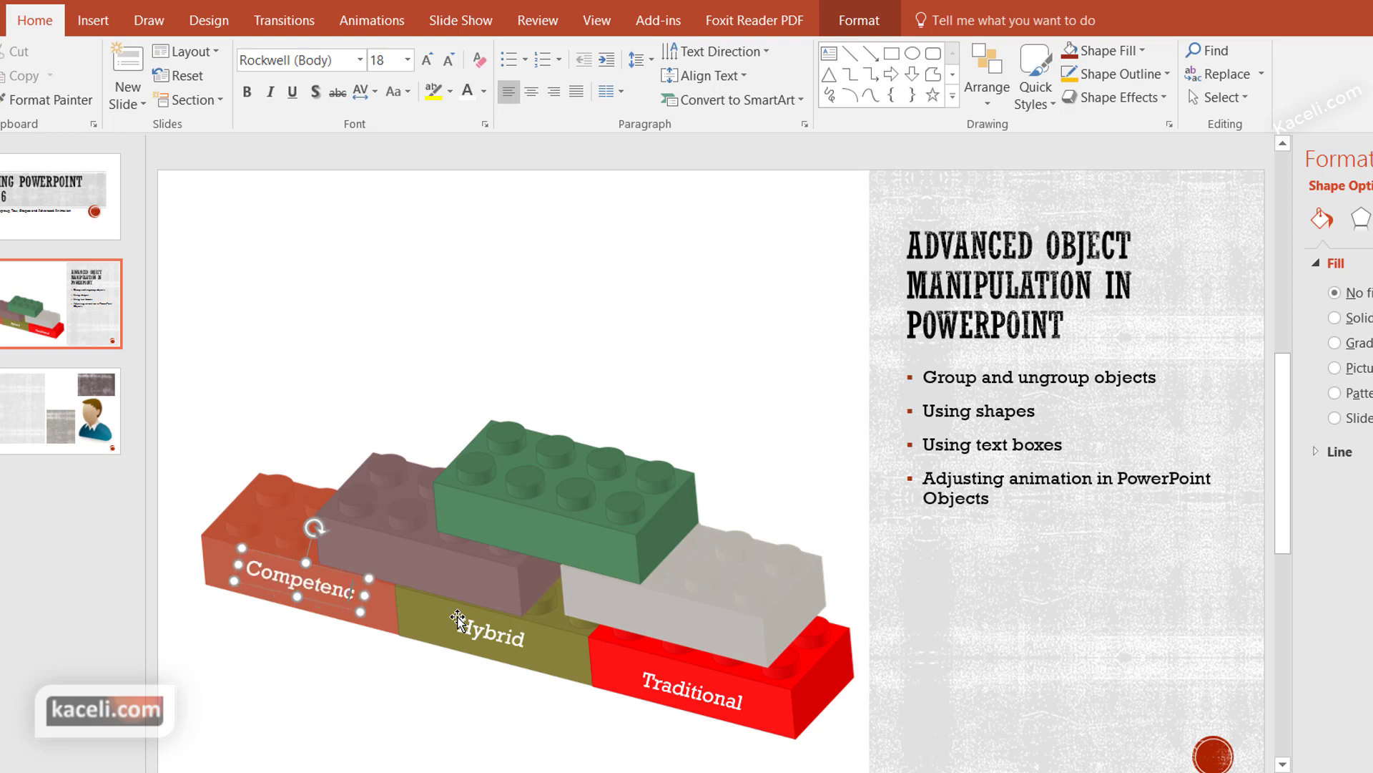
# Review the wall by selecting bricks and the Synchronous, Feedback and Inquiry label group.
pyautogui.click(522, 723)
pyautogui.click(643, 616)
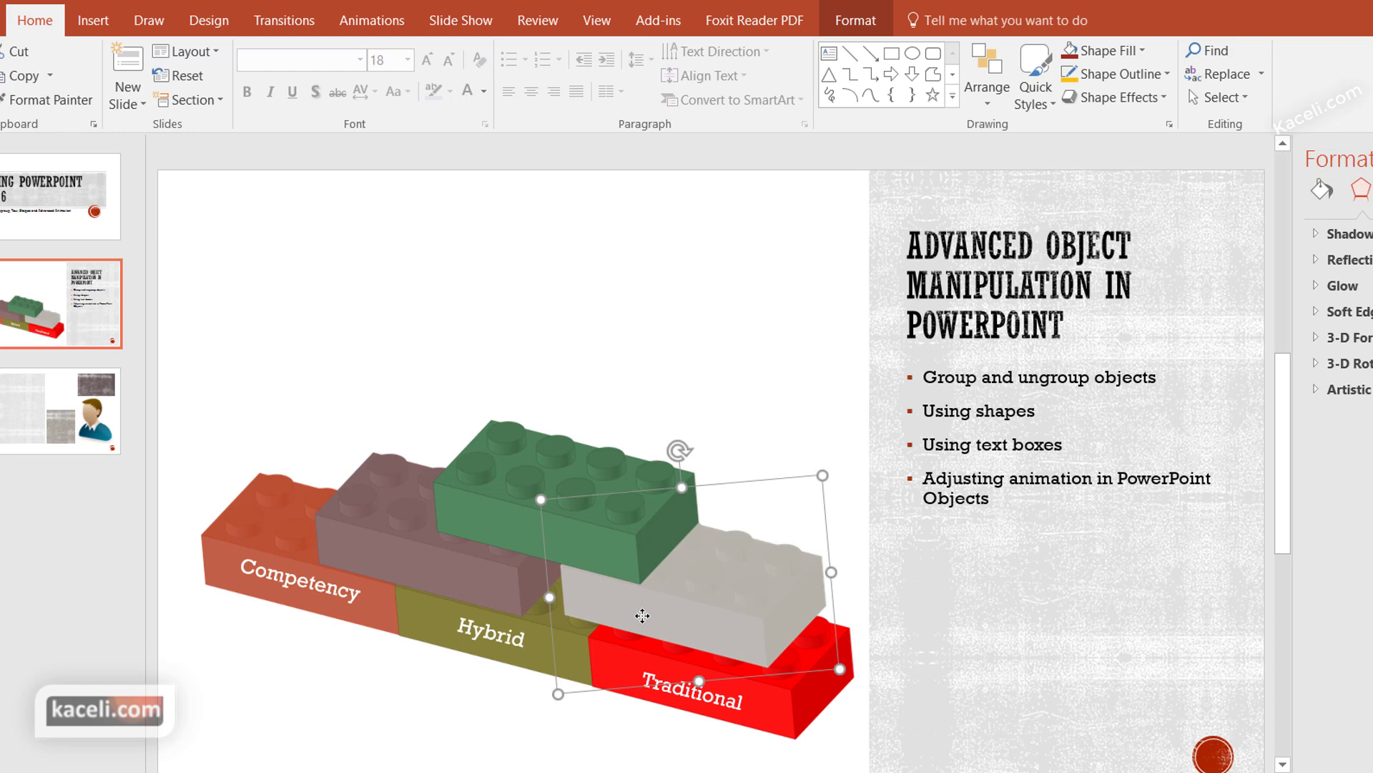
pyautogui.click(578, 738)
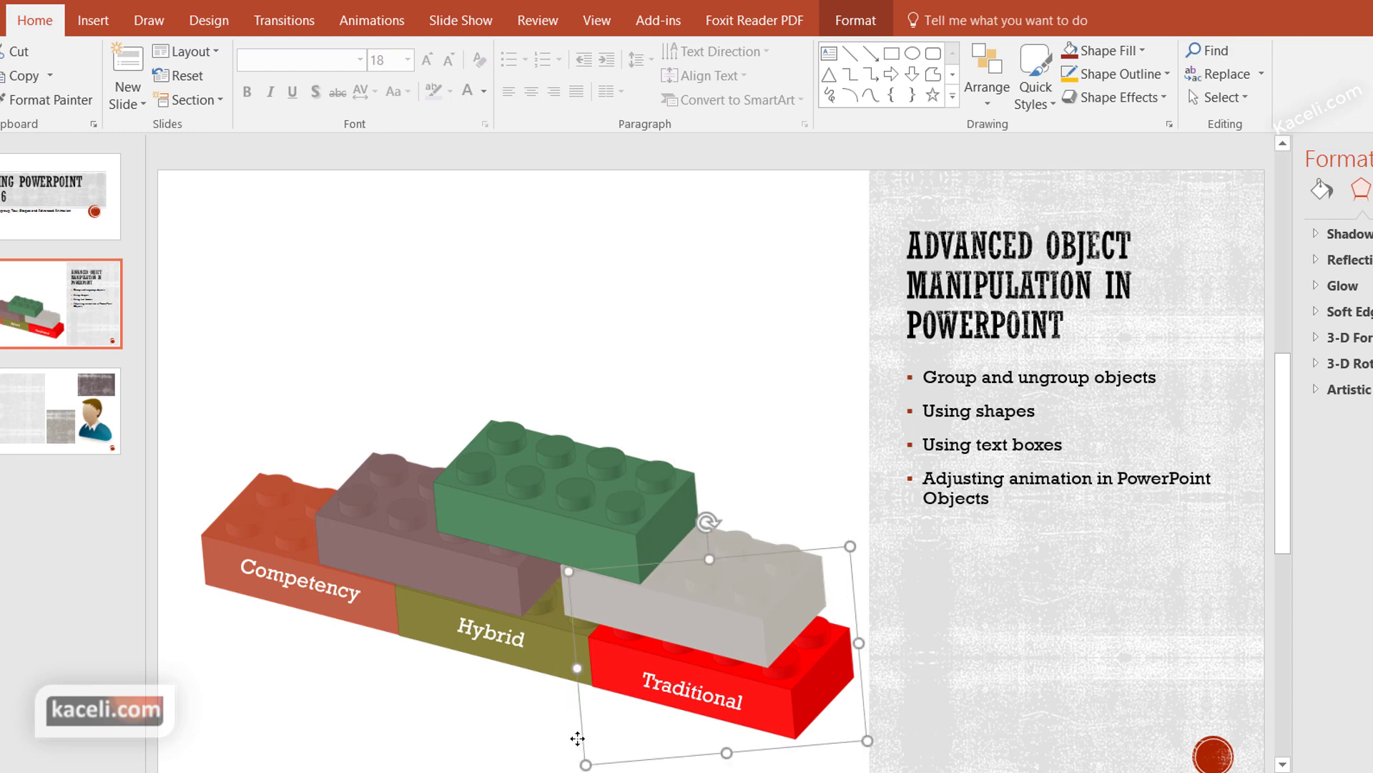
pyautogui.click(458, 741)
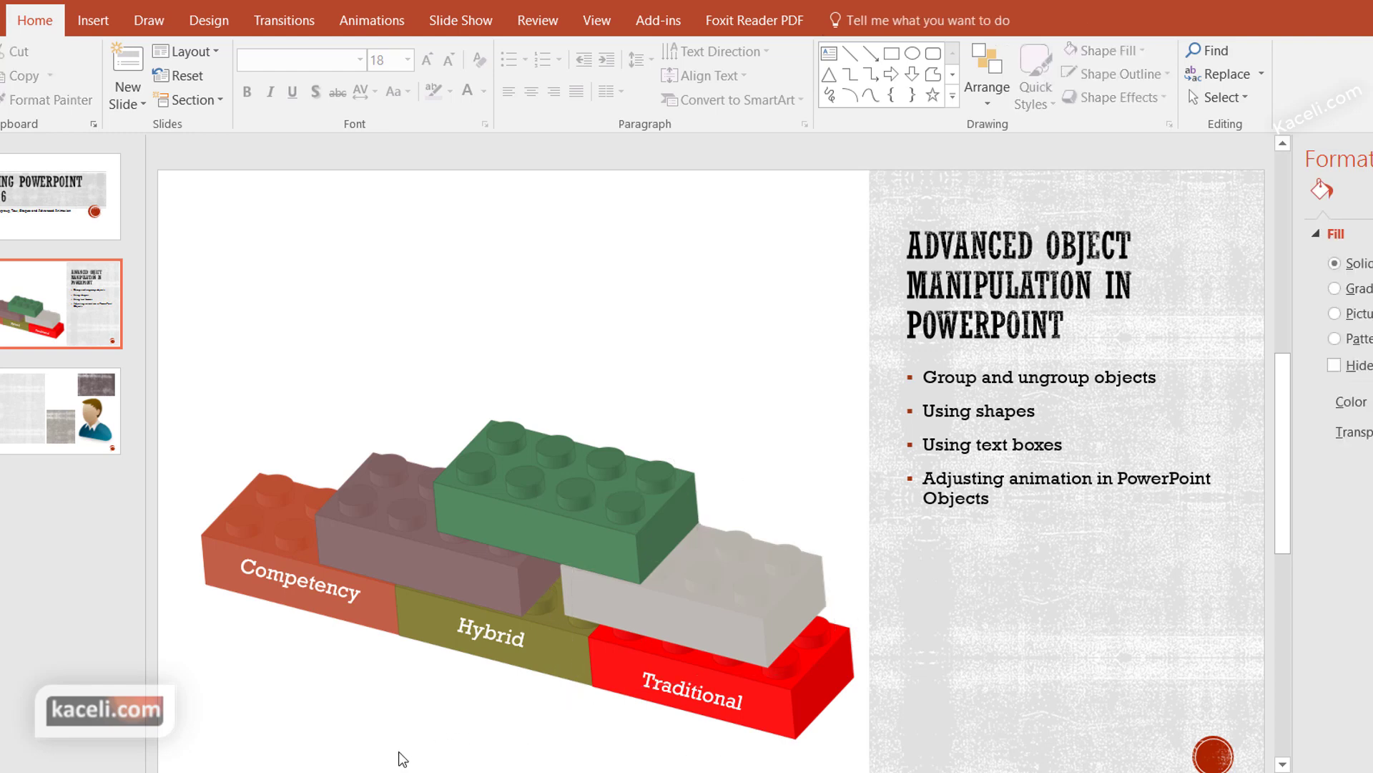
pyautogui.click(515, 687)
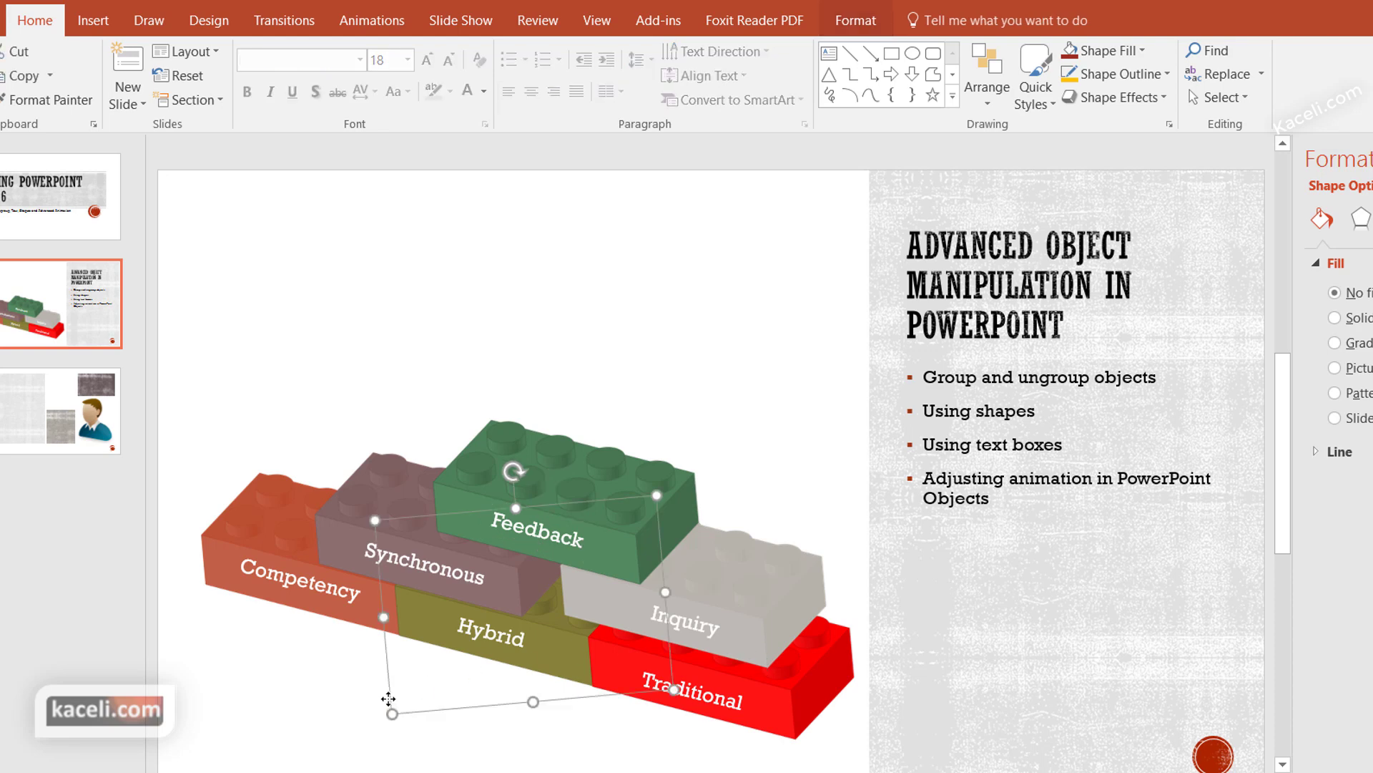
pyautogui.click(368, 729)
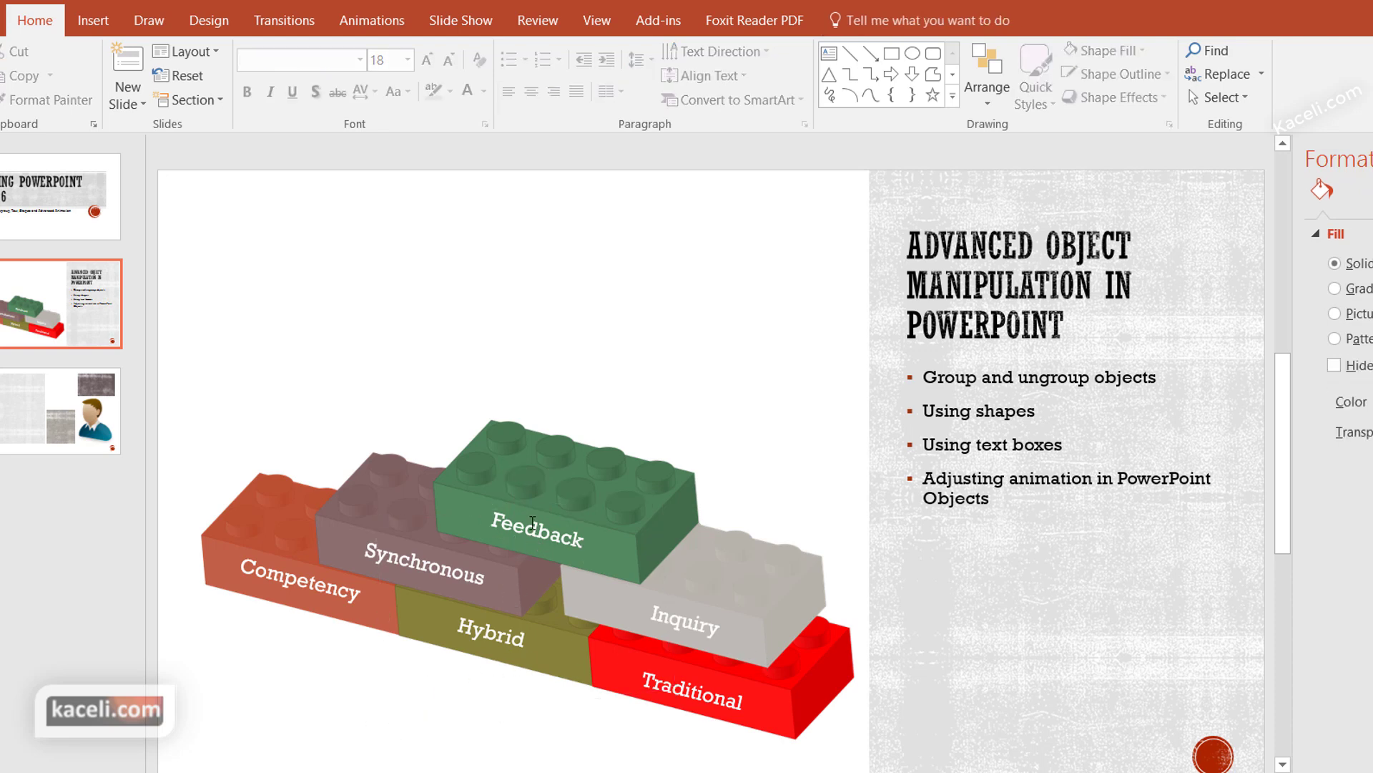